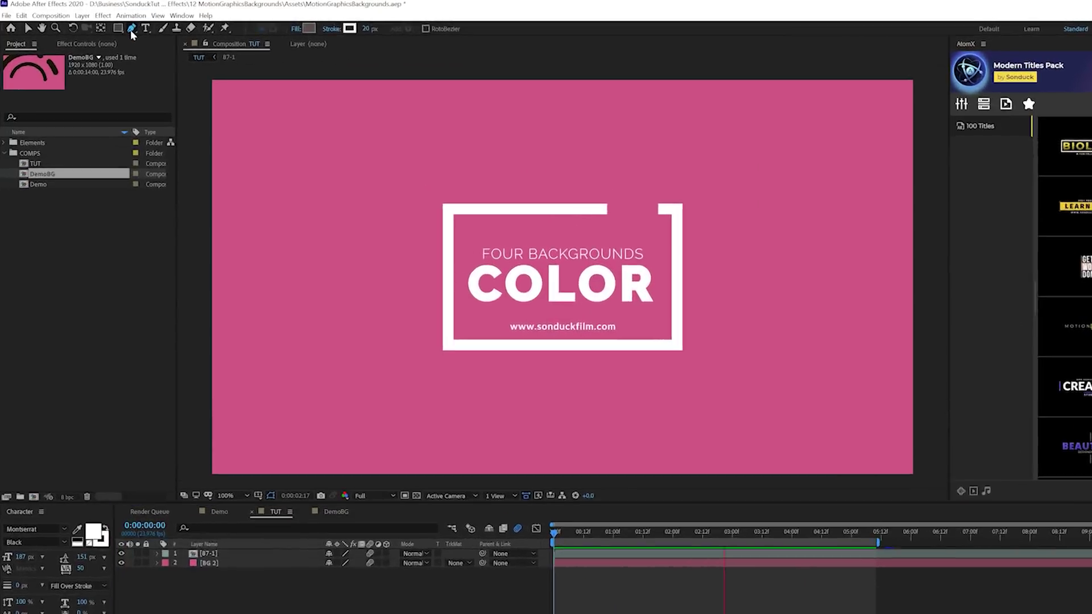
# - Choose the Pen tool with its fill set to None and a solid white FFFFFF stroke
pyautogui.click(103, 24)
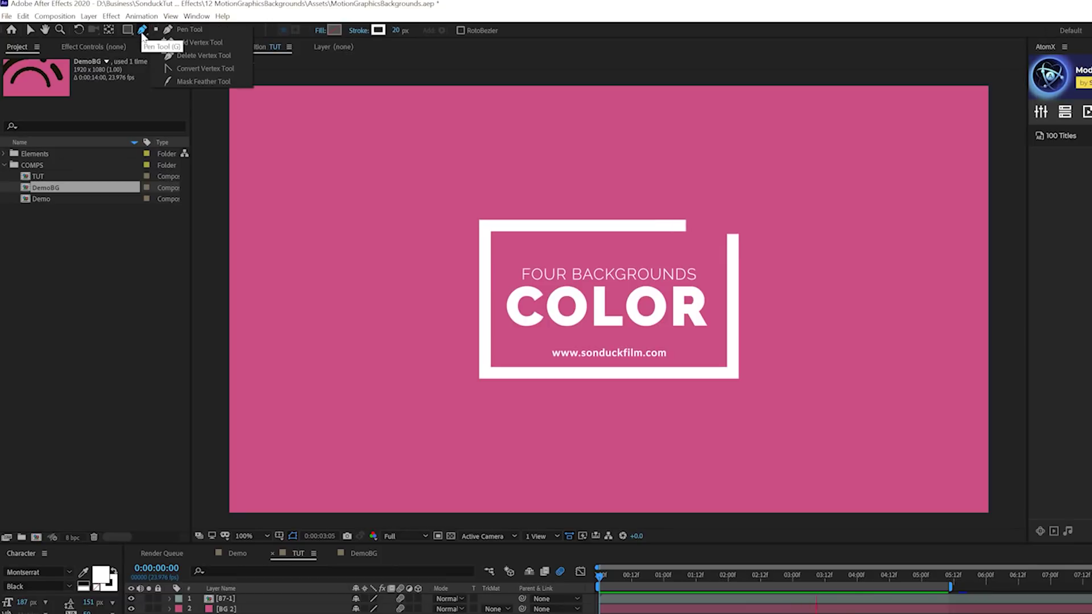
pyautogui.click(320, 30)
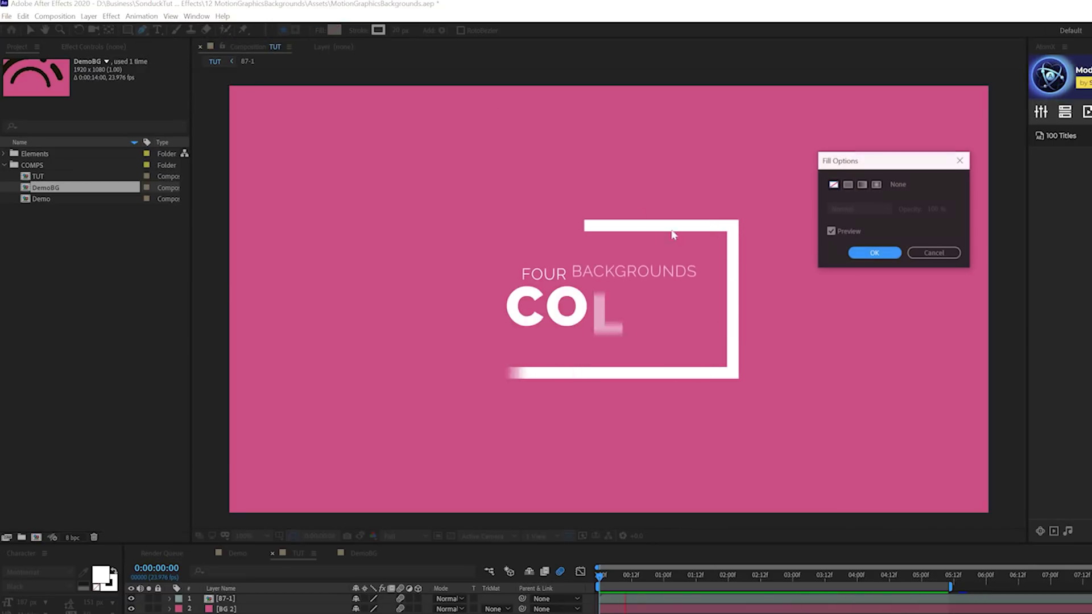
pyautogui.click(866, 253)
pyautogui.click(357, 30)
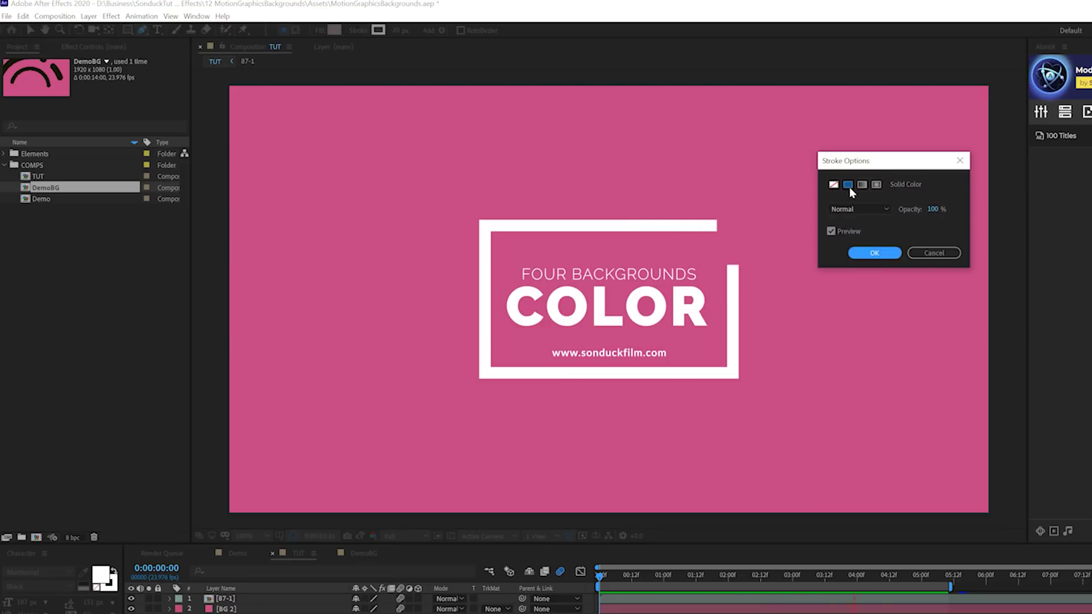
pyautogui.click(855, 253)
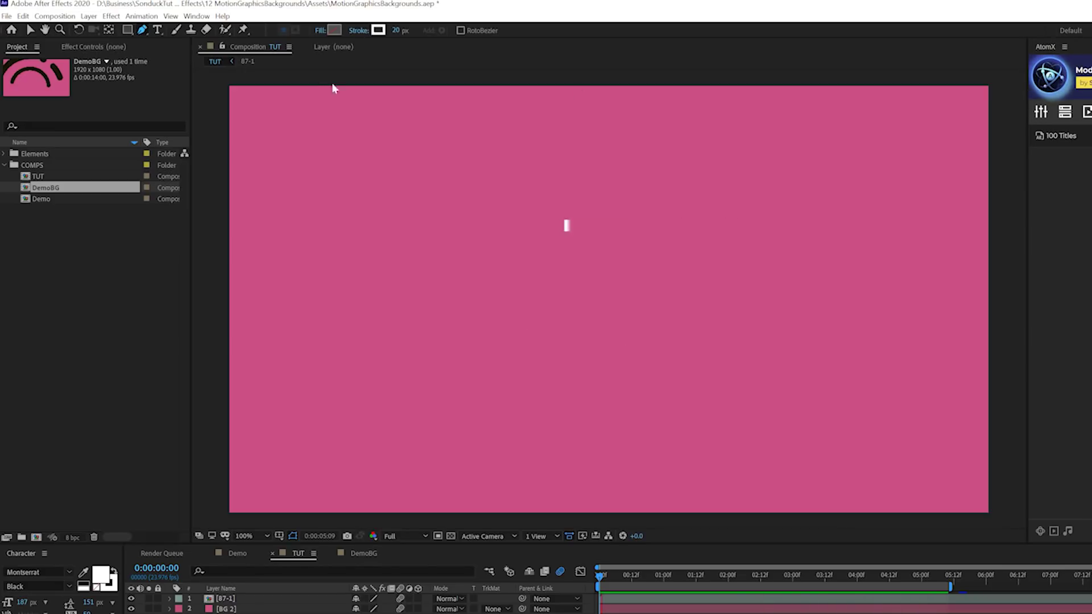
pyautogui.click(378, 30)
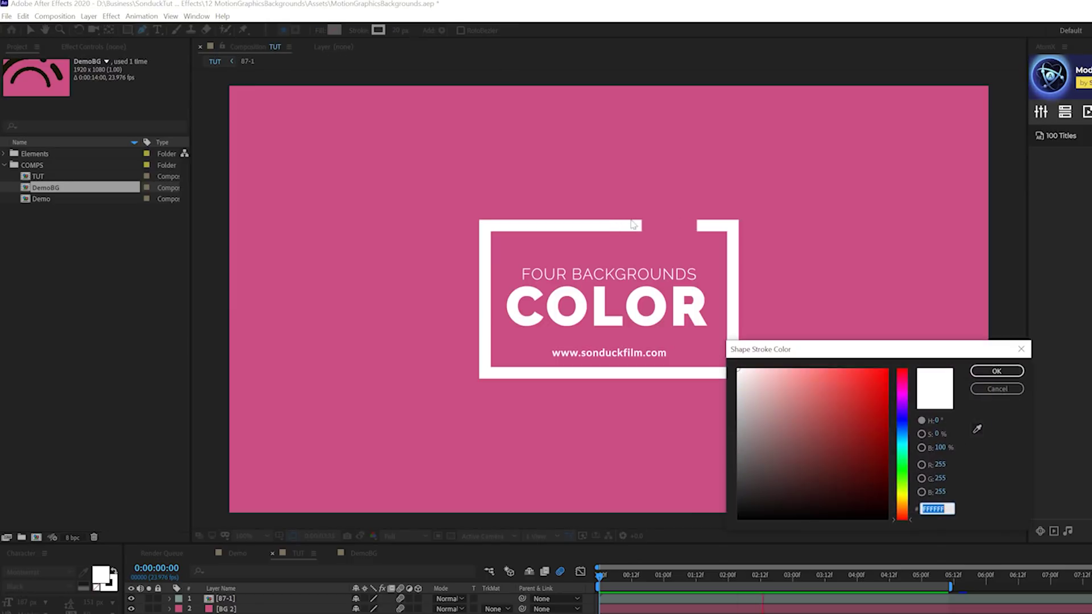
pyautogui.click(994, 370)
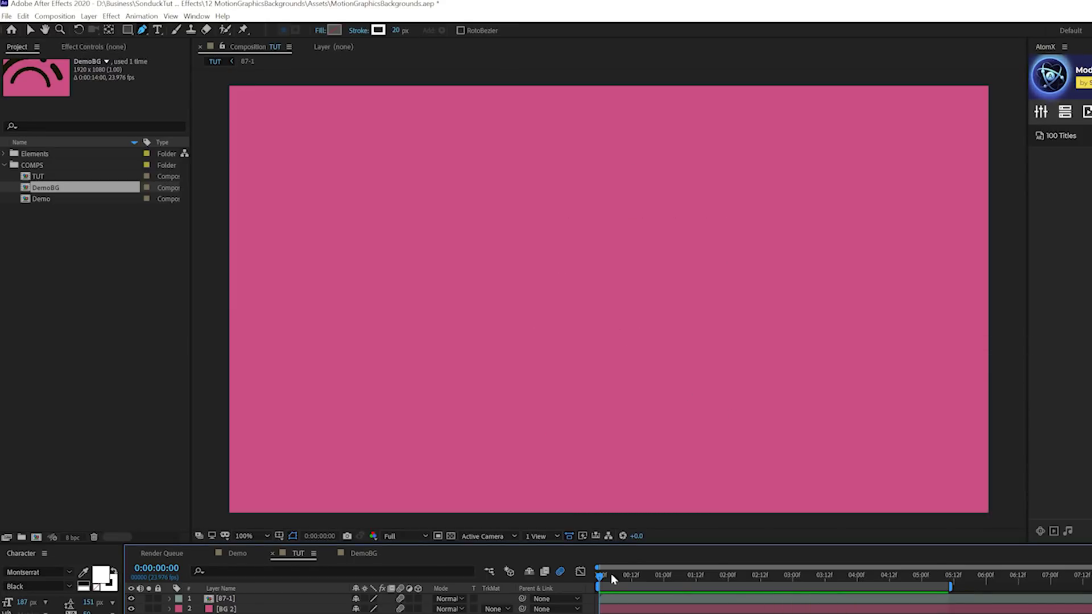
# - Draw an open wavy four-point path across the composition, starting and ending outside the frame on opposite sides
pyautogui.press(',')
pyautogui.press(',')
pyautogui.click(356, 325)
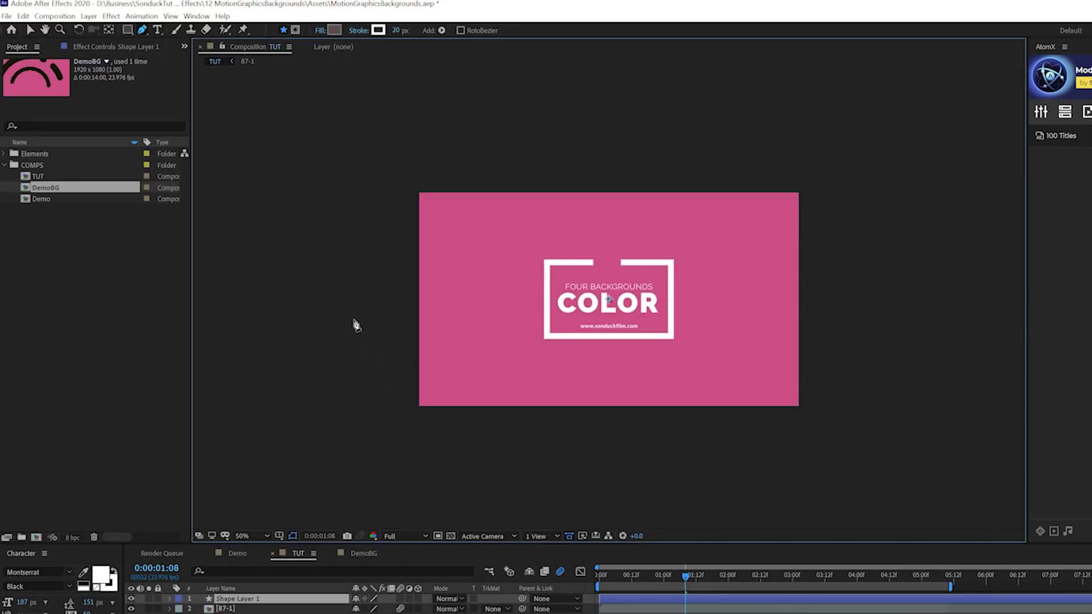
pyautogui.click(331, 312)
pyautogui.moveTo(530, 244); pyautogui.dragTo(668, 250)
pyautogui.click(728, 327)
pyautogui.moveTo(752, 344); pyautogui.dragTo(809, 367)
pyautogui.moveTo(948, 271); pyautogui.dragTo(1039, 271)
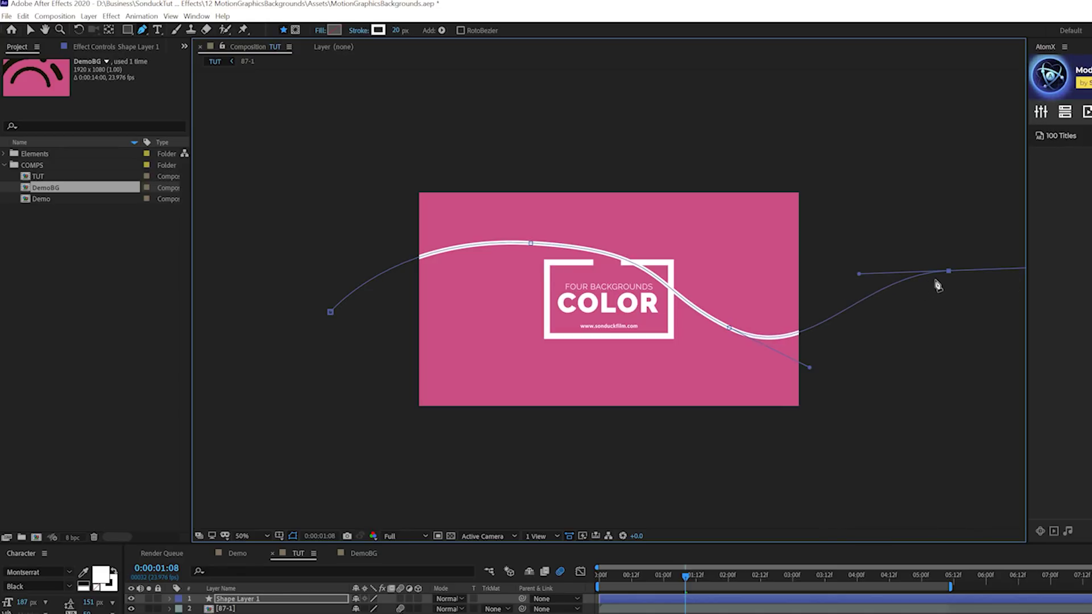
# - Add a Trim Paths operator to the wavy line's shape layer
pyautogui.scroll(2, 416, 481)
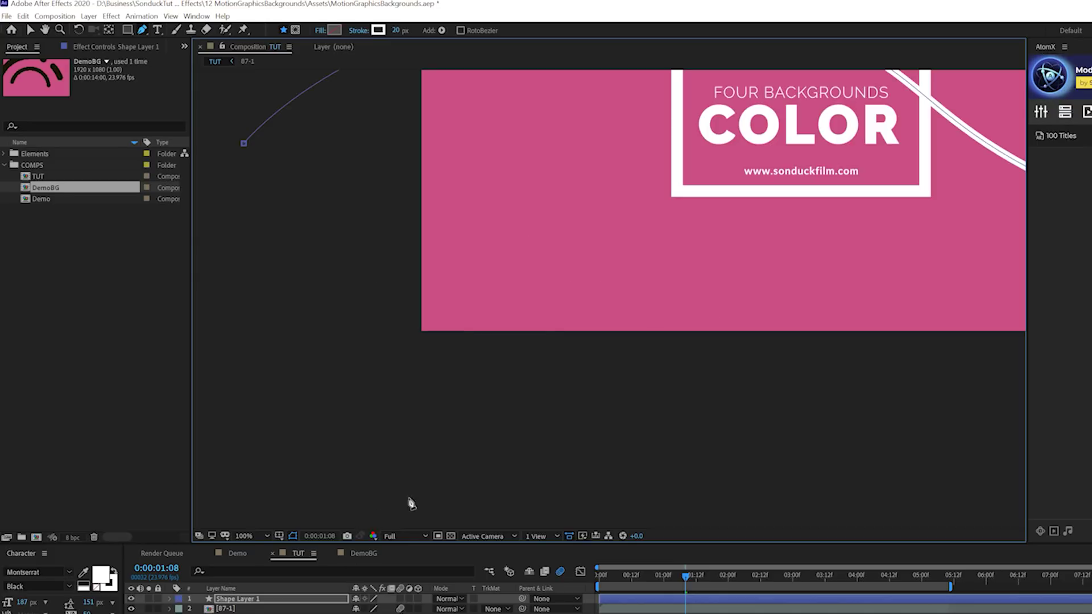
pyautogui.click(244, 535)
pyautogui.click(237, 513)
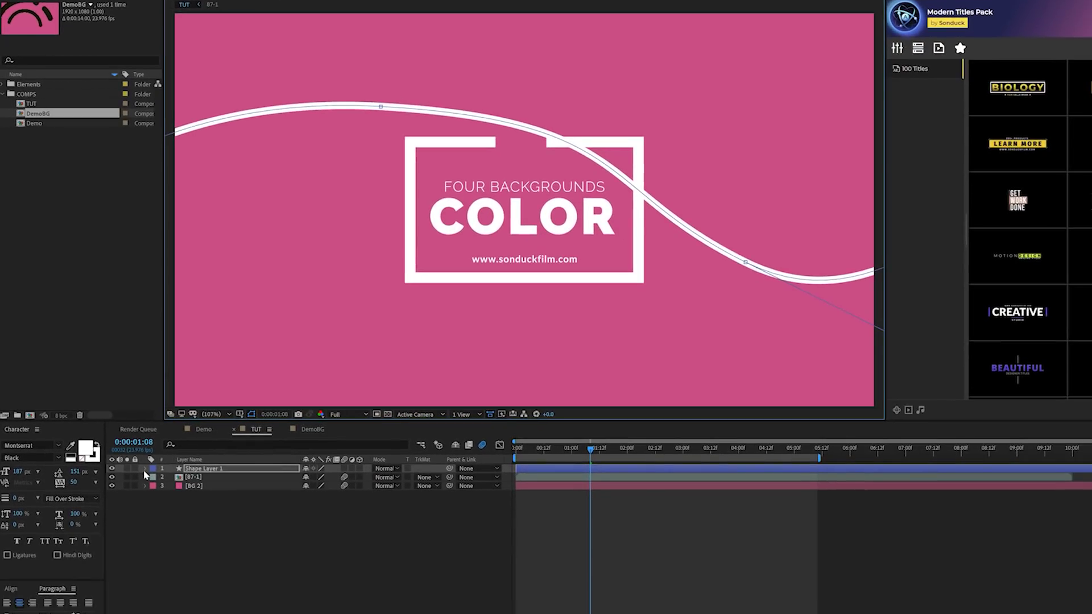
pyautogui.click(145, 469)
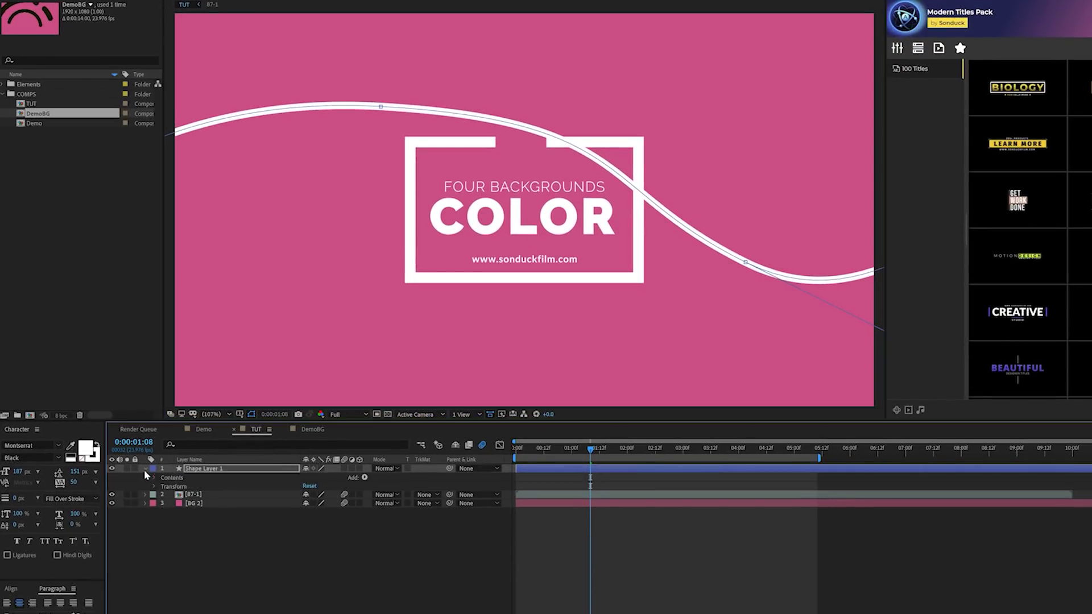
pyautogui.click(365, 477)
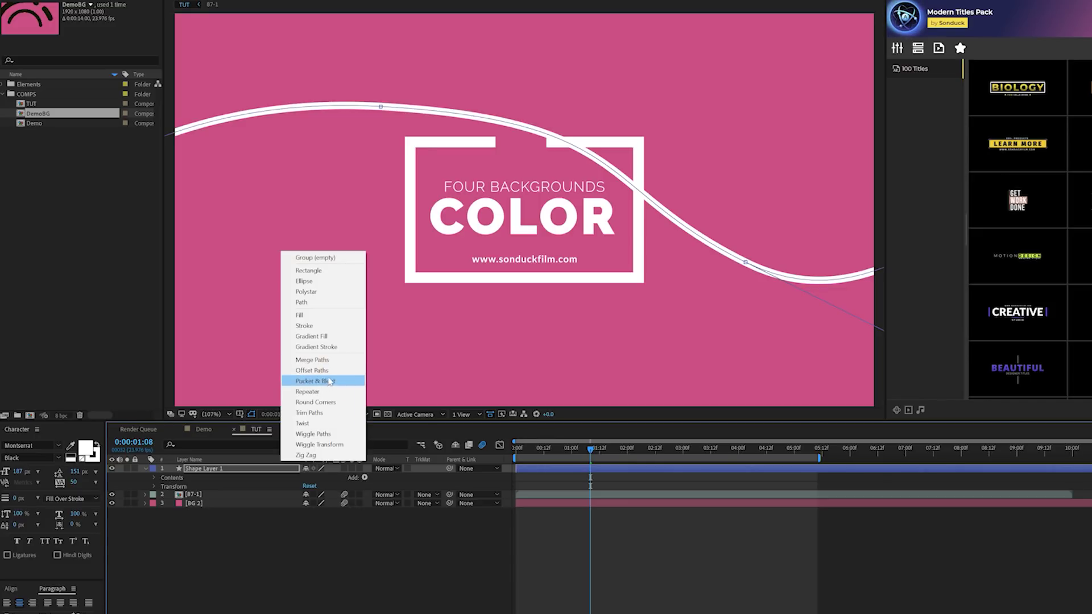
pyautogui.click(317, 413)
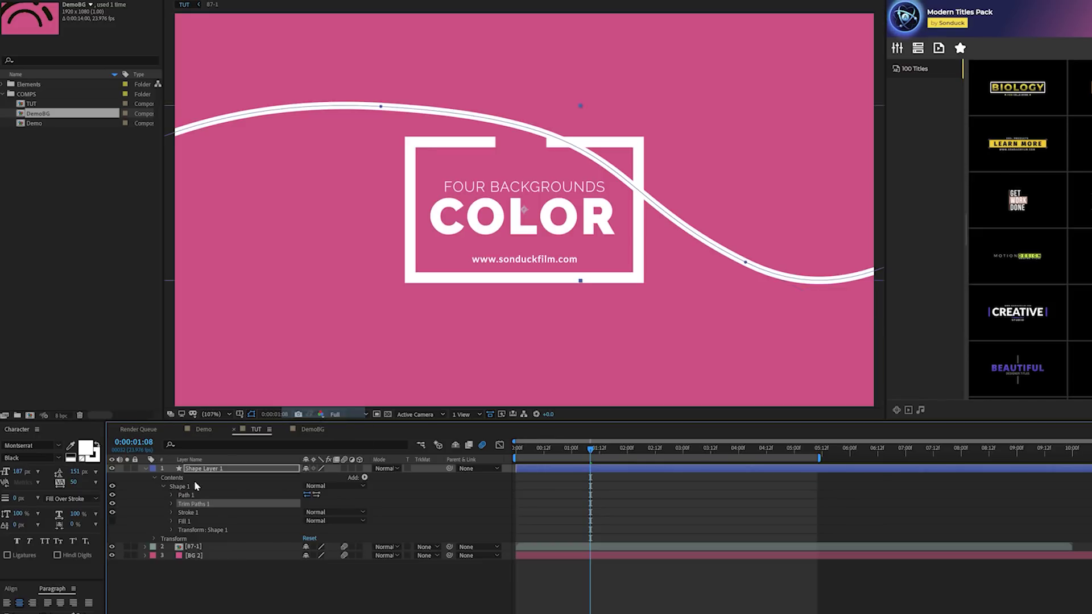
# - Set the Trim Paths End value to 7% so only a short segment of the line remains
pyautogui.click(172, 503)
pyautogui.moveTo(310, 521); pyautogui.dragTo(261, 521)
pyautogui.press(',')
pyautogui.press(',')
pyautogui.press(',')
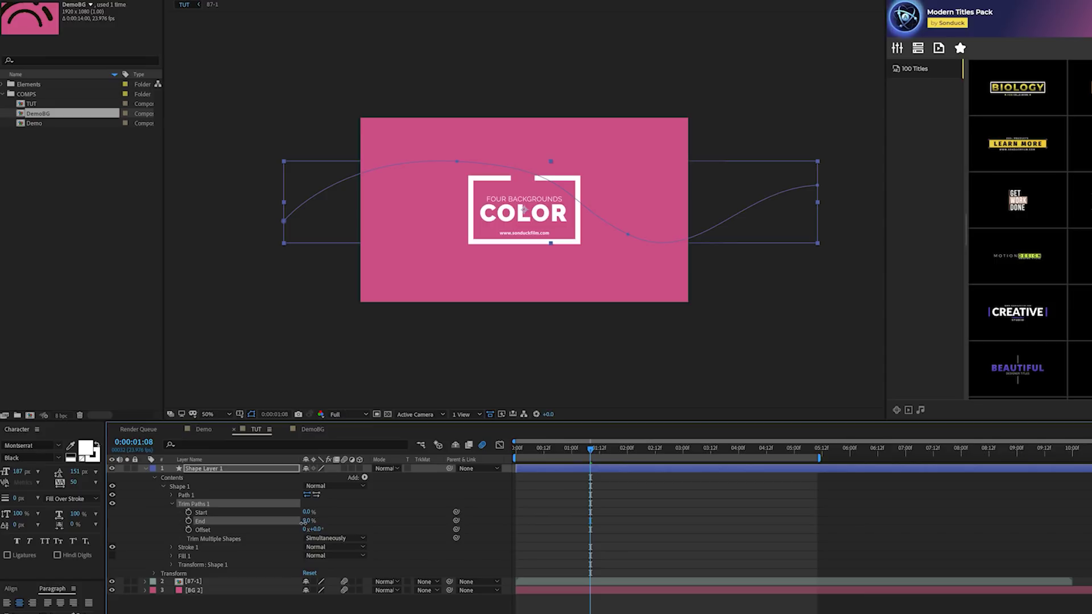
# - Keyframe the Trim Paths Offset from 0° at 0:00:00:00 to 325° at 0:00:01:06
pyautogui.click(511, 448)
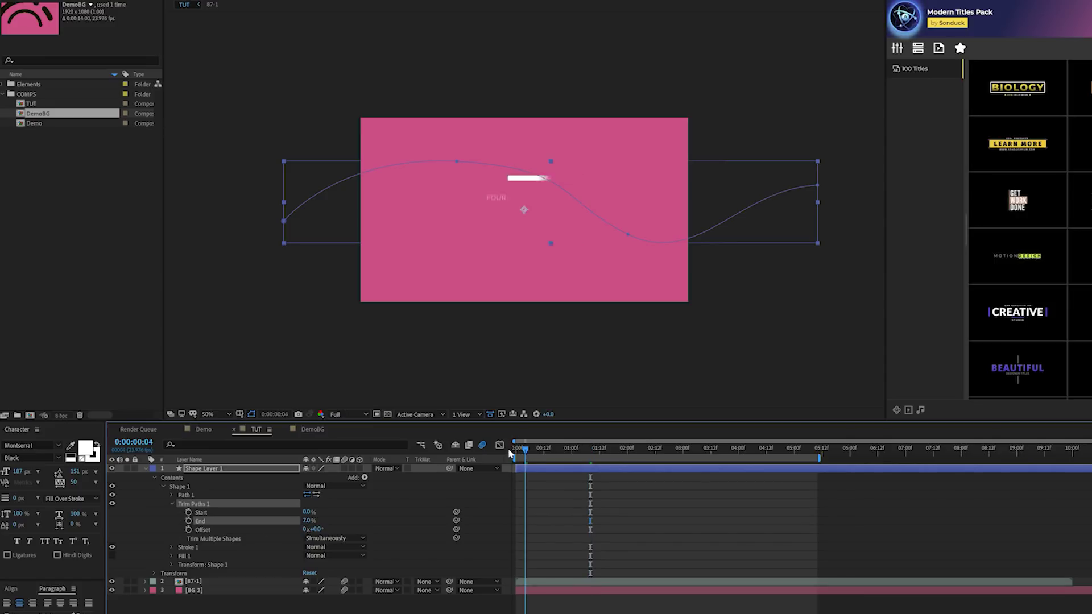
pyautogui.click(188, 530)
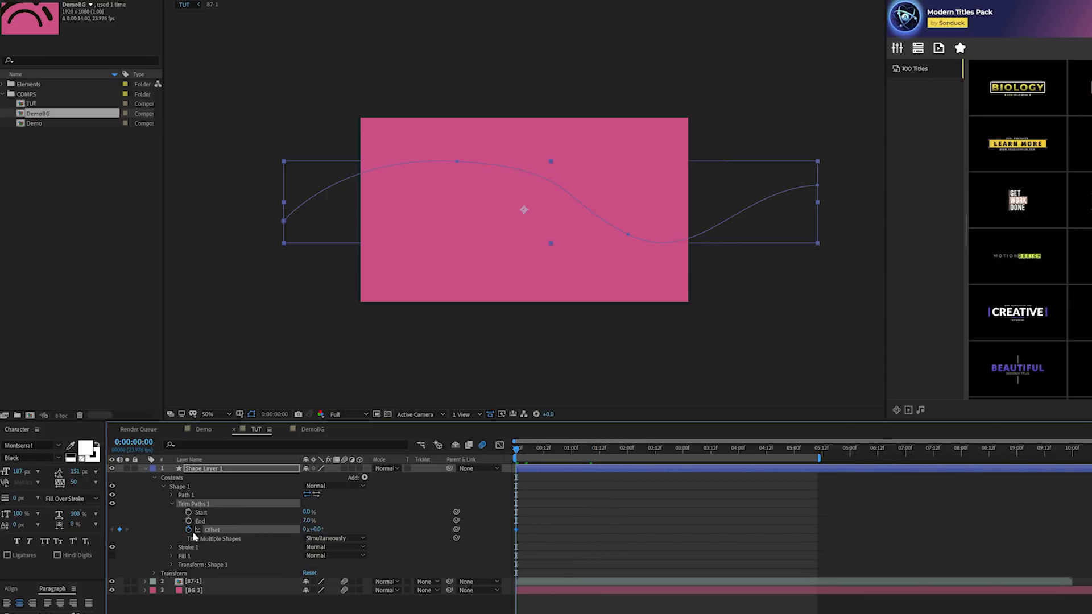
pyautogui.moveTo(535, 449); pyautogui.dragTo(585, 448)
pyautogui.moveTo(343, 530); pyautogui.dragTo(421, 533)
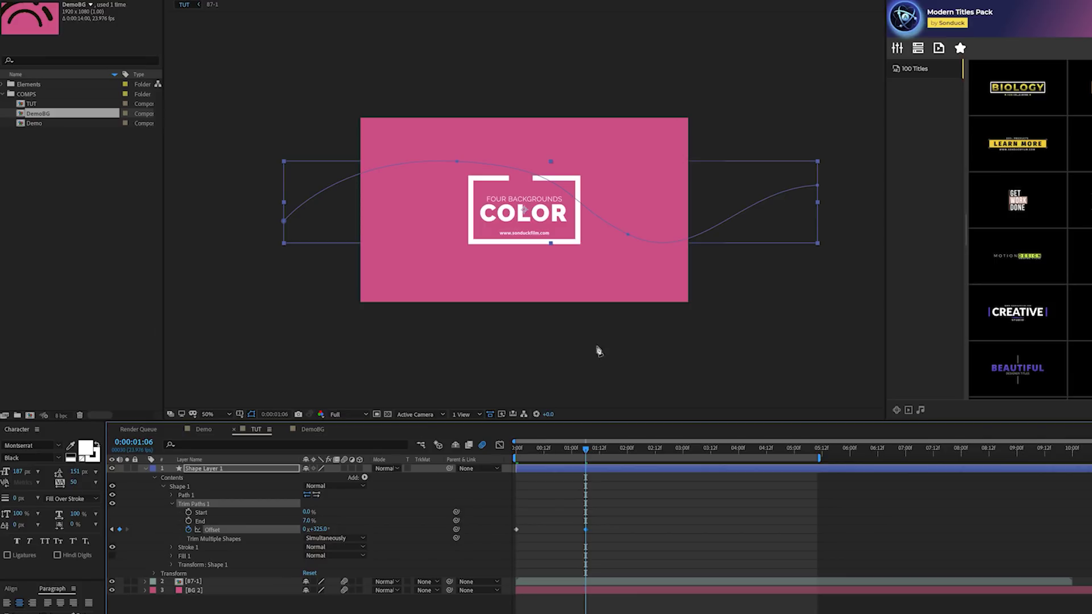
# - Slow the line animation by moving the second Offset keyframe to 0:00:02:03, and preview it
pyautogui.press('space')
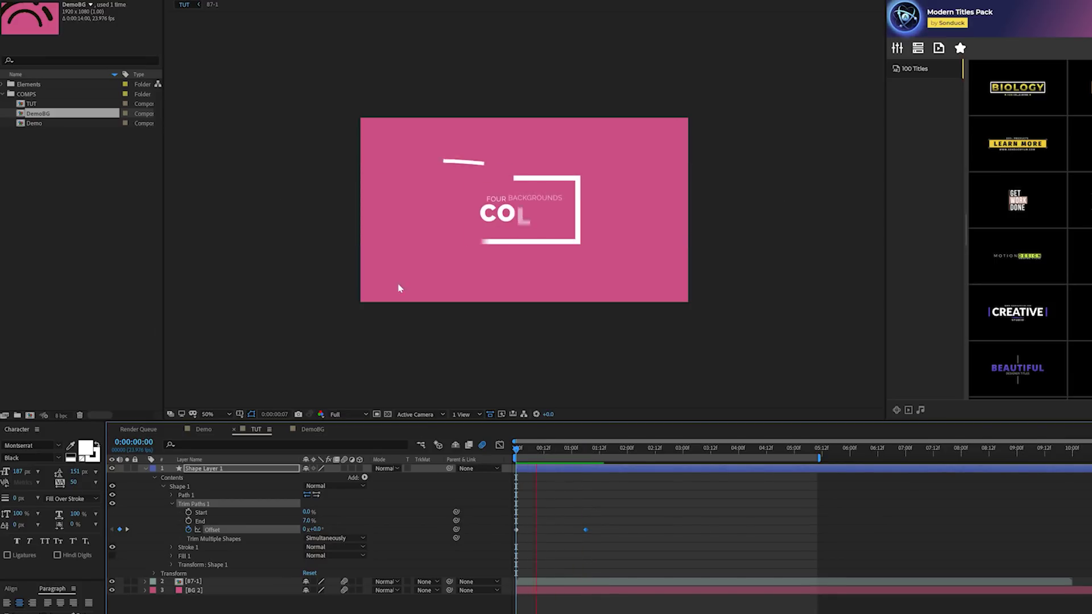
pyautogui.press('space')
pyautogui.moveTo(588, 529); pyautogui.dragTo(634, 530)
pyautogui.click(563, 493)
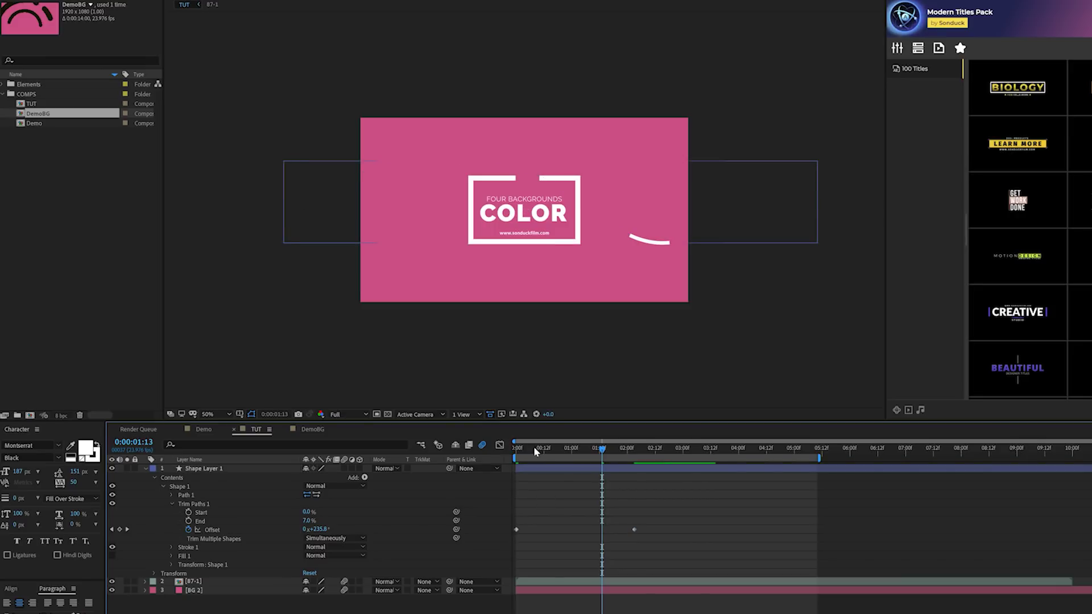
pyautogui.press('space')
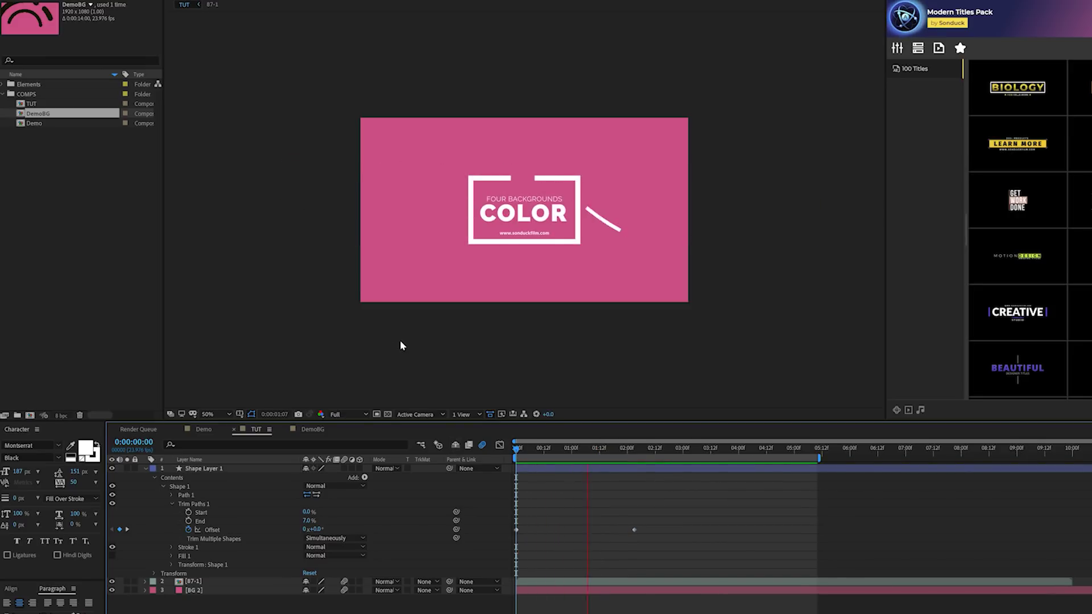
pyautogui.press('space')
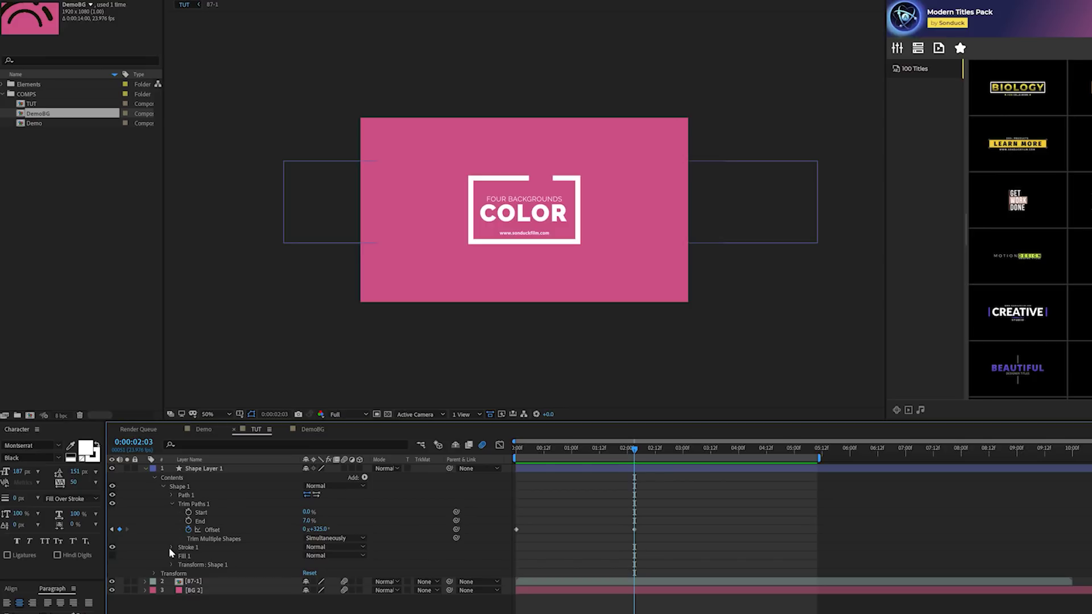
# - Set the line stroke's Line Cap to Round Cap and preview the rounded ends
pyautogui.click(170, 547)
pyautogui.scroll(-1, 177, 540)
pyautogui.click(315, 564)
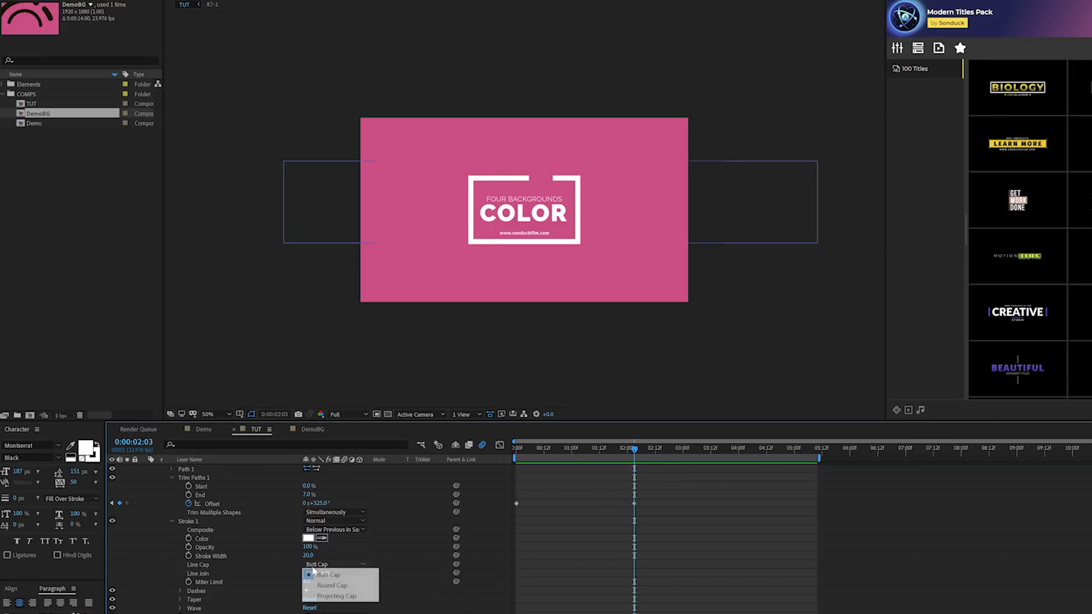
pyautogui.click(331, 586)
pyautogui.moveTo(605, 448); pyautogui.dragTo(587, 448)
pyautogui.press('/')
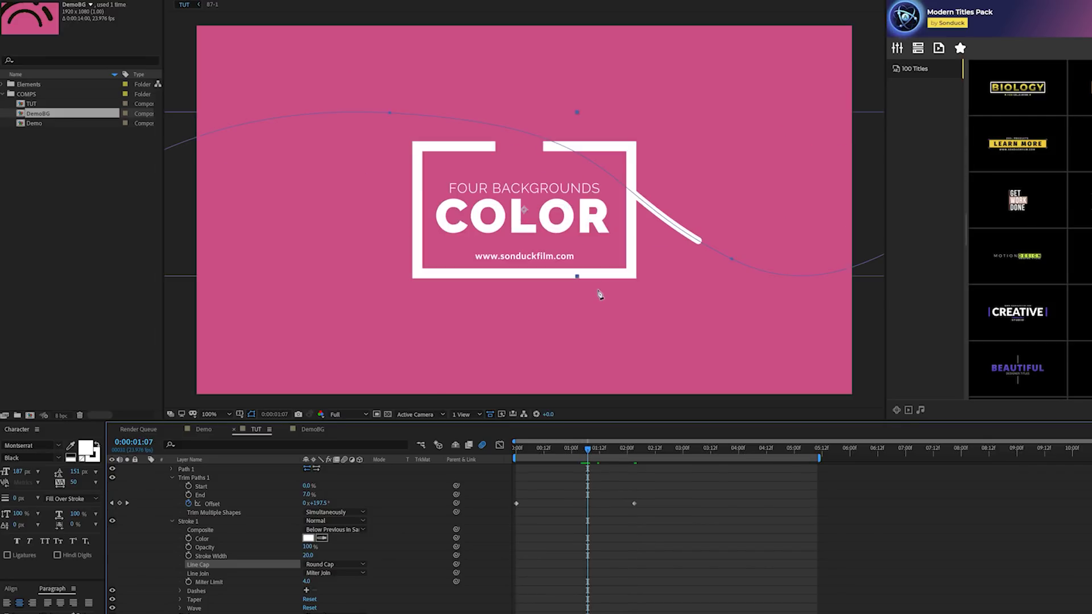
pyautogui.press('space')
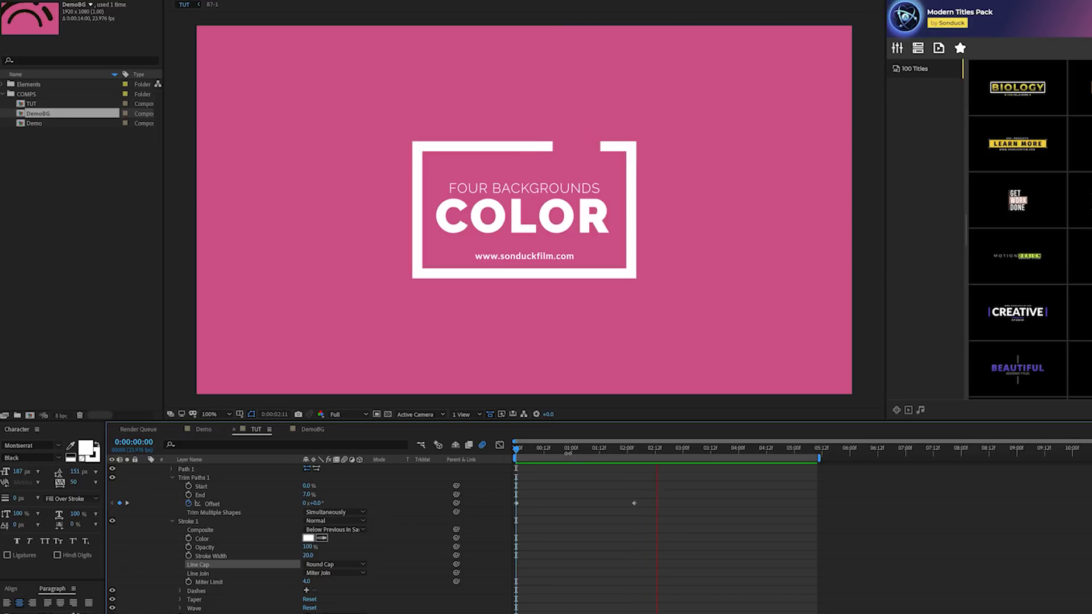
pyautogui.press('space')
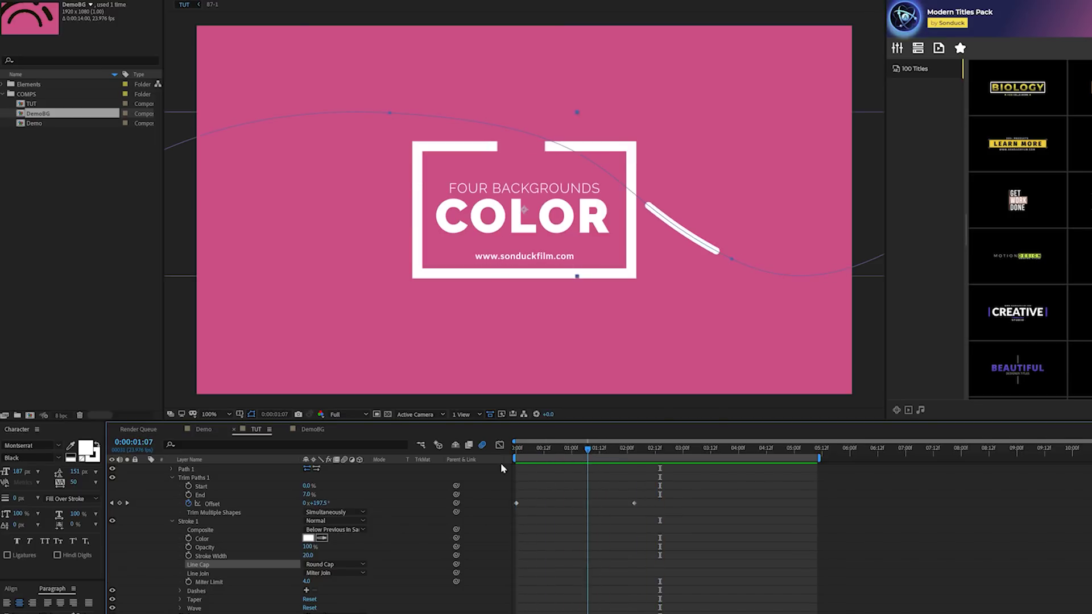
# - Add the expression loopOut() to the Trim Paths Offset and play back the looping line
pyautogui.scroll(3, 248, 494)
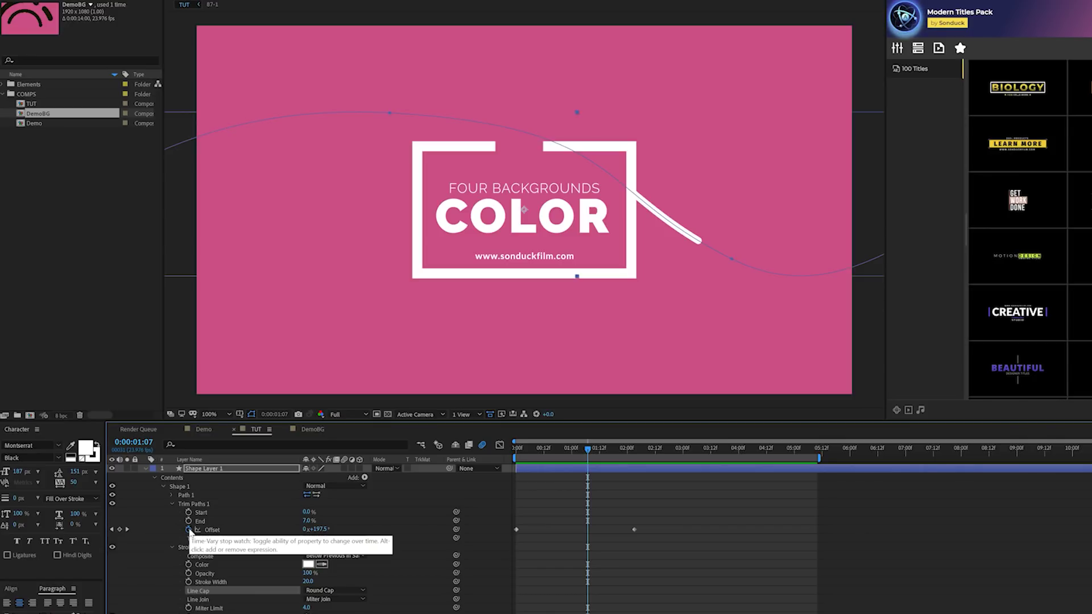
pyautogui.keyDown('alt'); pyautogui.click(189, 529); pyautogui.keyUp('alt')
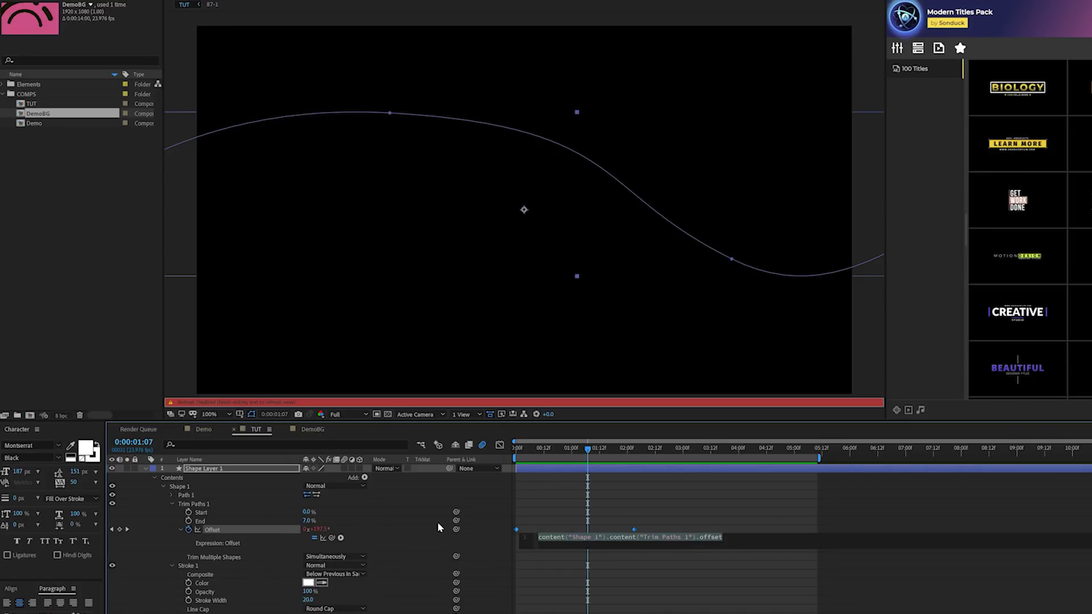
pyautogui.write('loop')
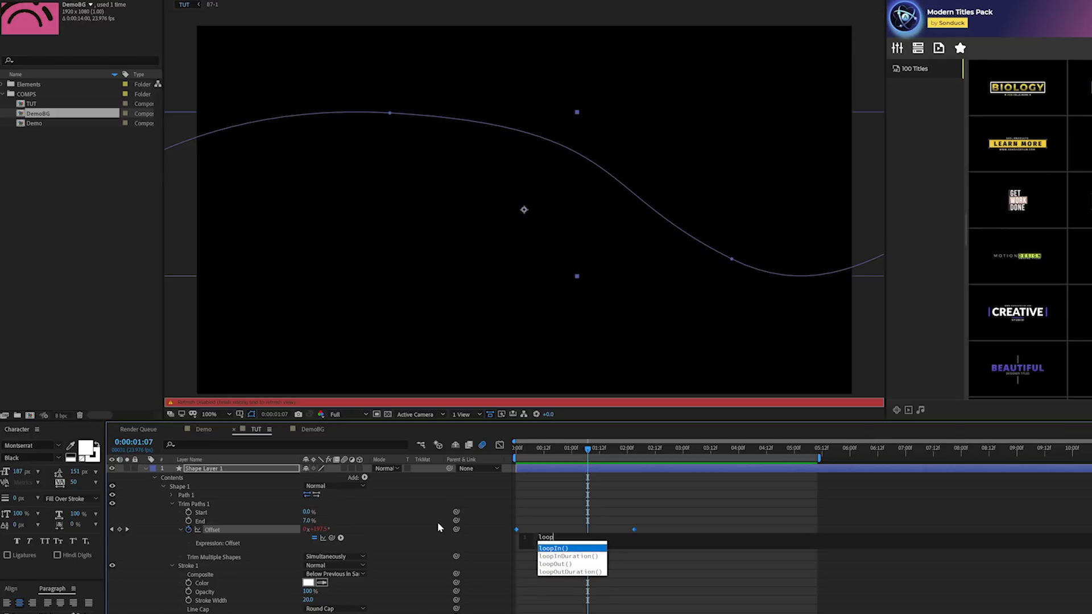
pyautogui.write('Out')
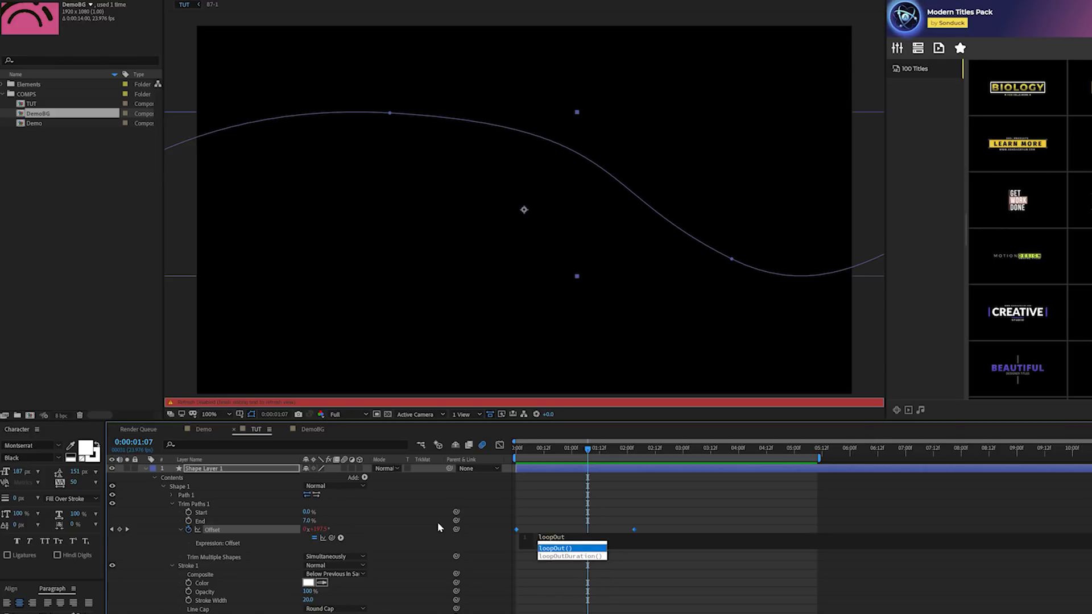
pyautogui.press('Return')
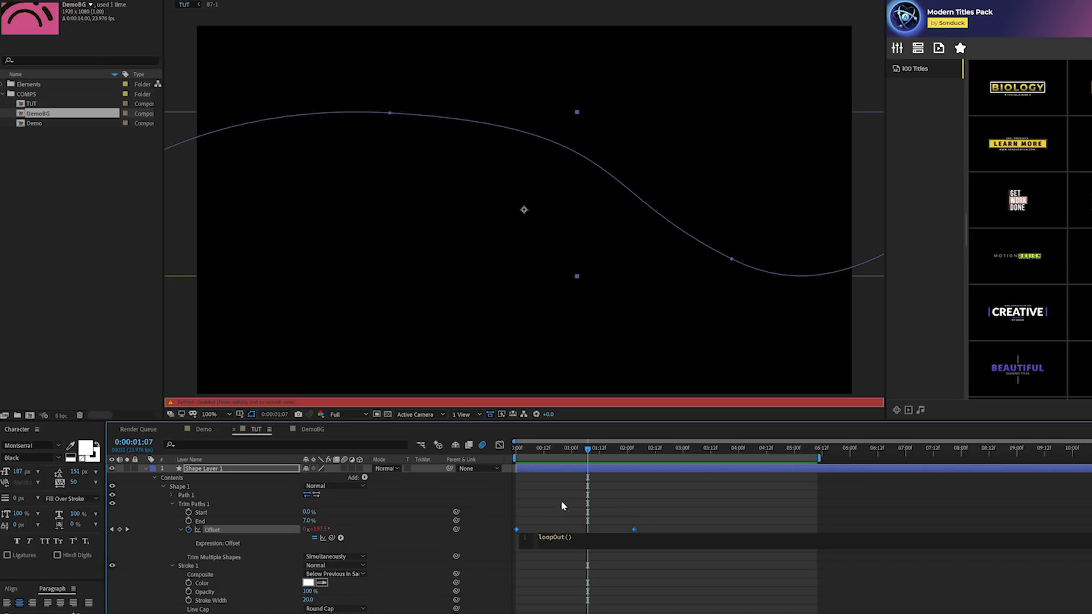
pyautogui.click(577, 496)
pyautogui.press('space')
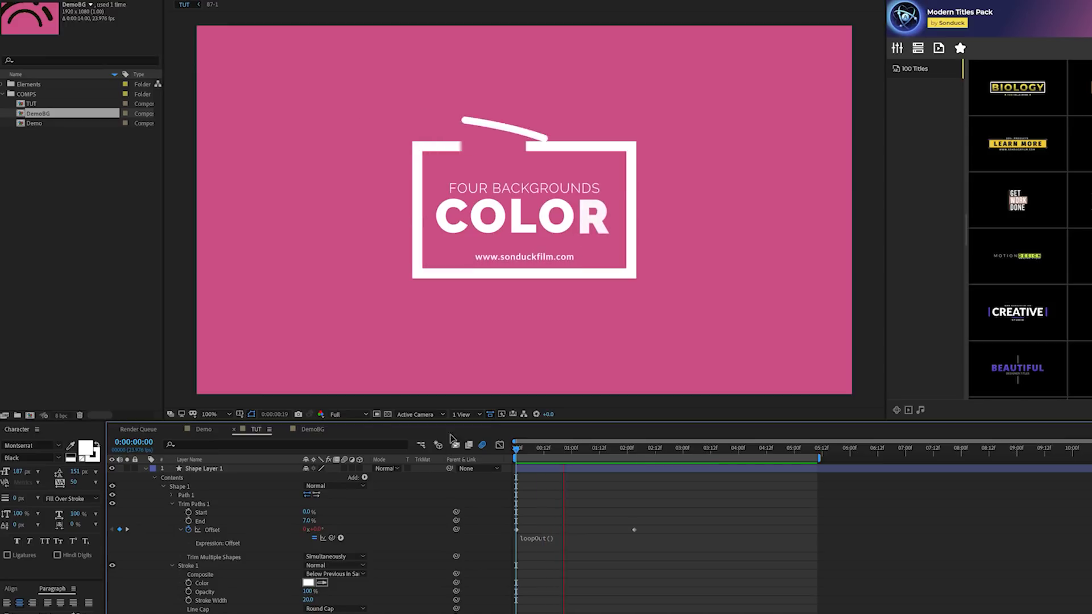
pyautogui.press(',')
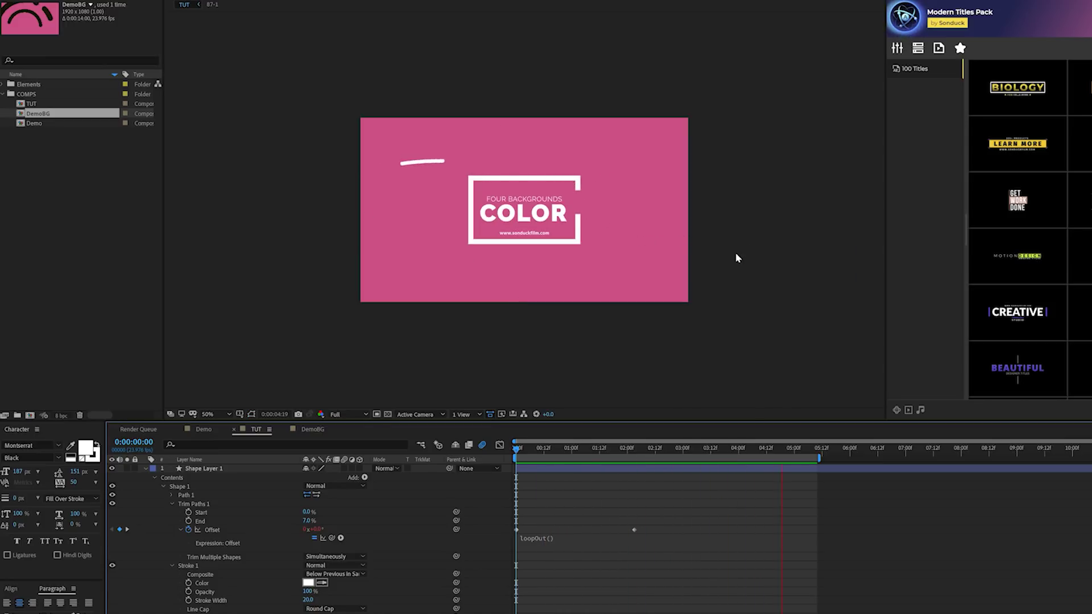
pyautogui.press('space')
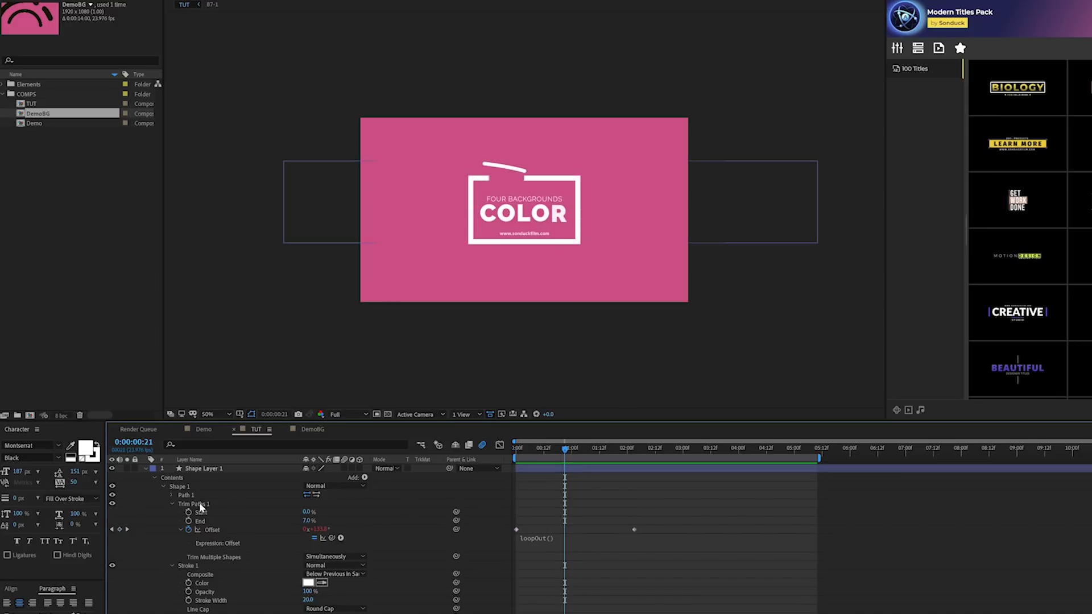
# - Collapse the shape layer's properties, rename the layer Line Loop 1 and preview the composition
pyautogui.click(161, 486)
pyautogui.moveTo(530, 449); pyautogui.dragTo(648, 459)
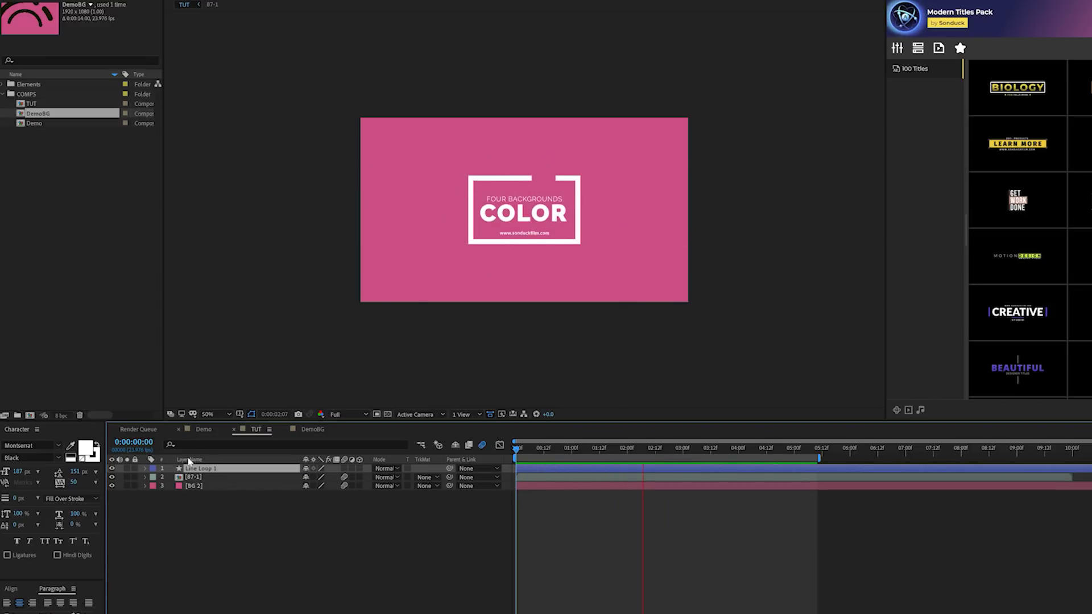
pyautogui.press('space')
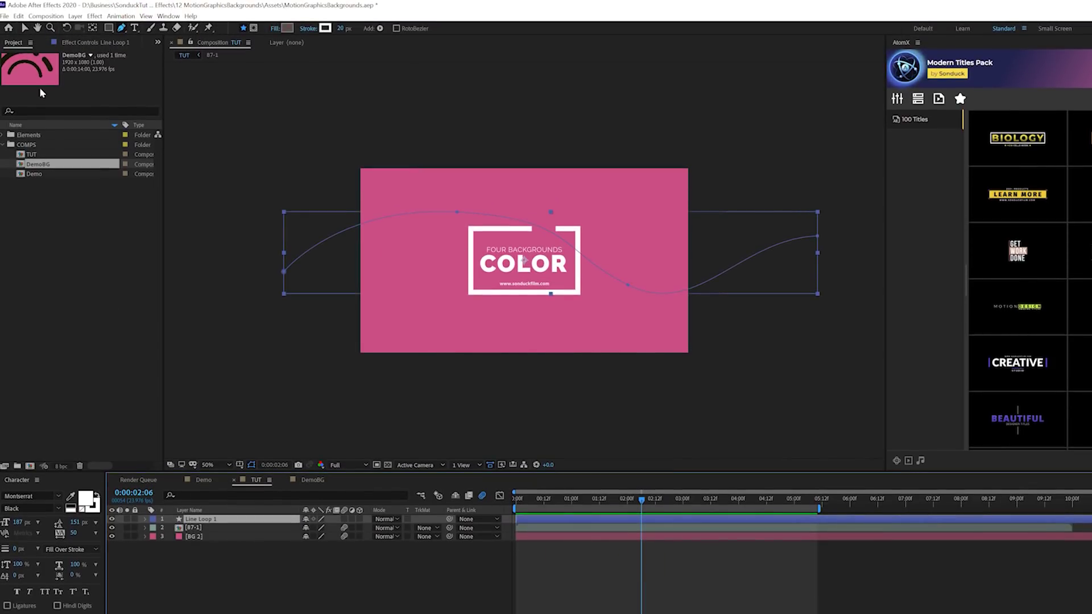
# - Duplicate the Line Loop 1 layer and delete Path 1 from the Shape 1 group of the copy
pyautogui.click(18, 16)
pyautogui.click(23, 139)
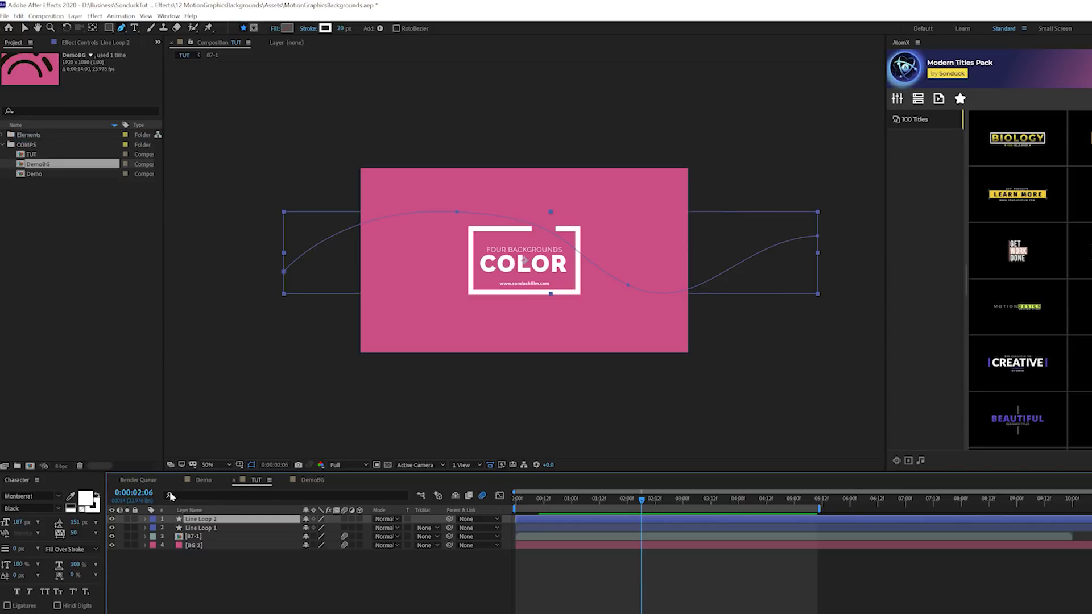
pyautogui.click(145, 519)
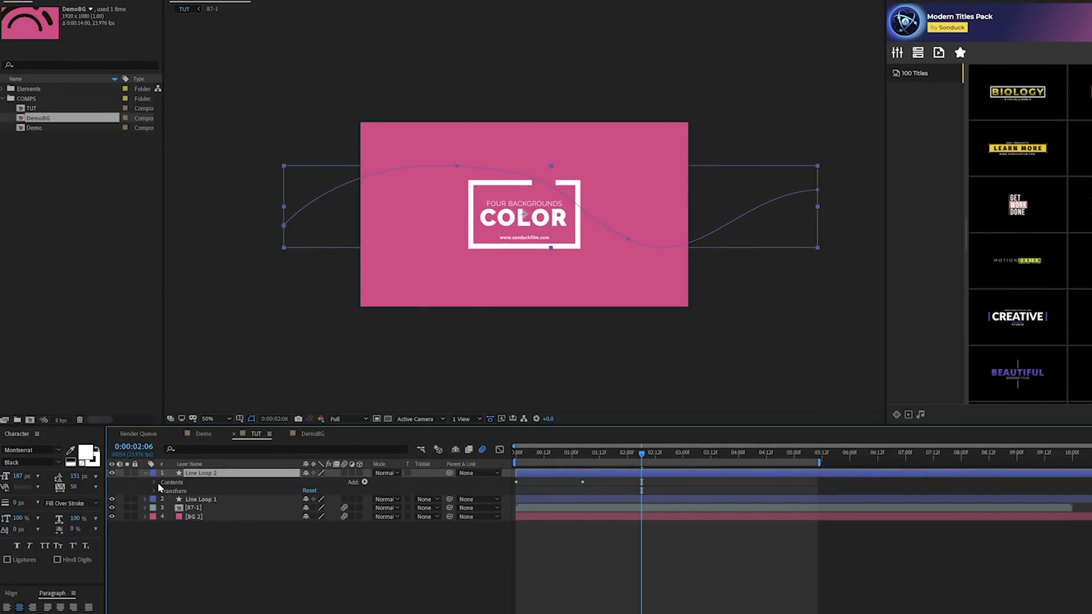
pyautogui.click(154, 482)
pyautogui.click(163, 492)
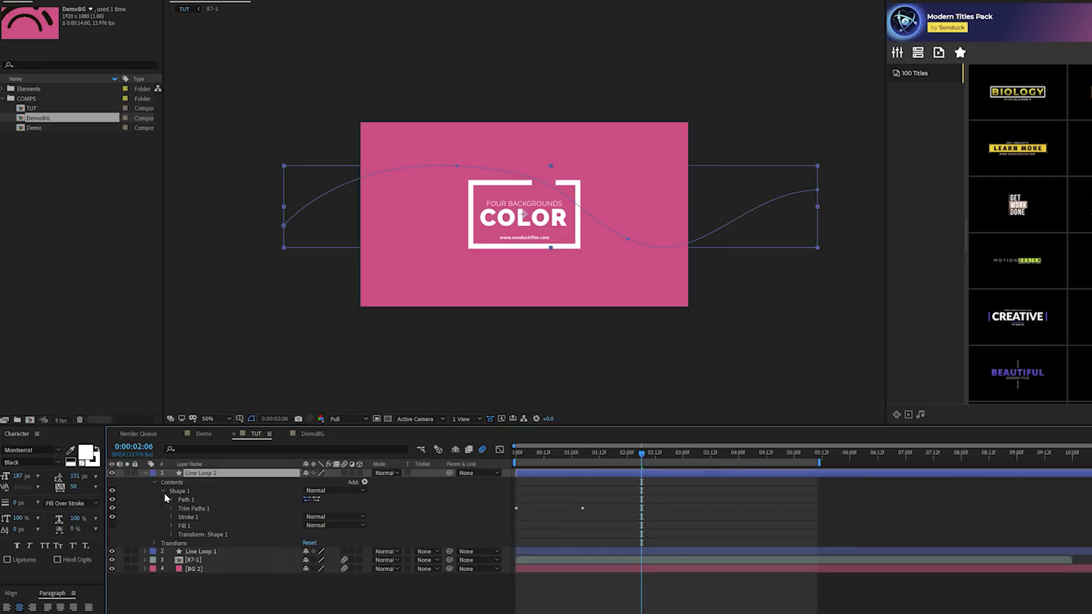
pyautogui.click(183, 500)
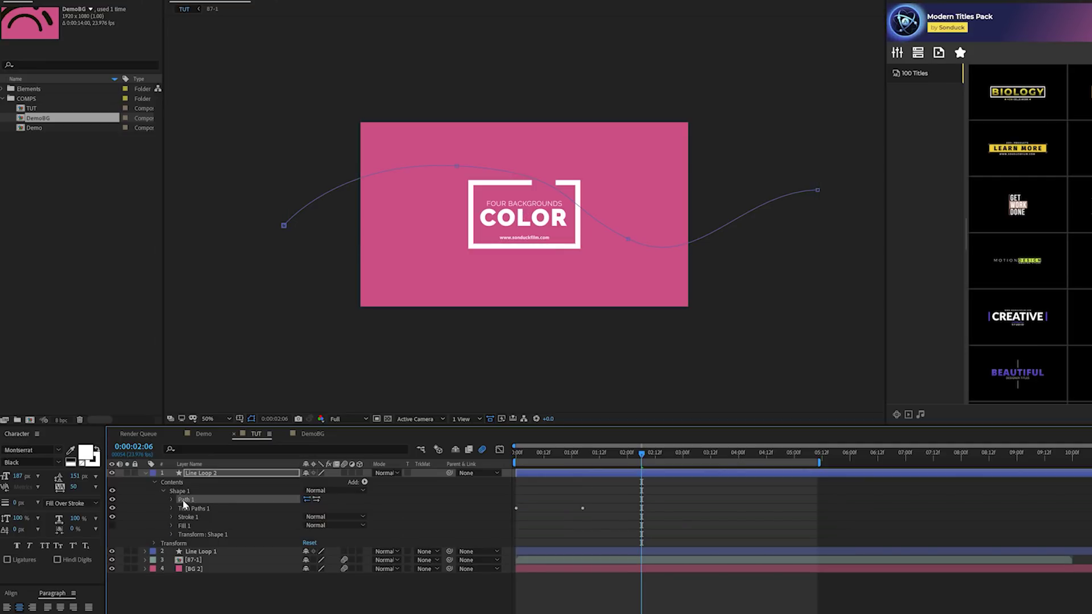
pyautogui.press('Delete')
# - Add an empty path to Shape 1 of Line Loop 2 and place it above Trim Paths 1
pyautogui.click(179, 492)
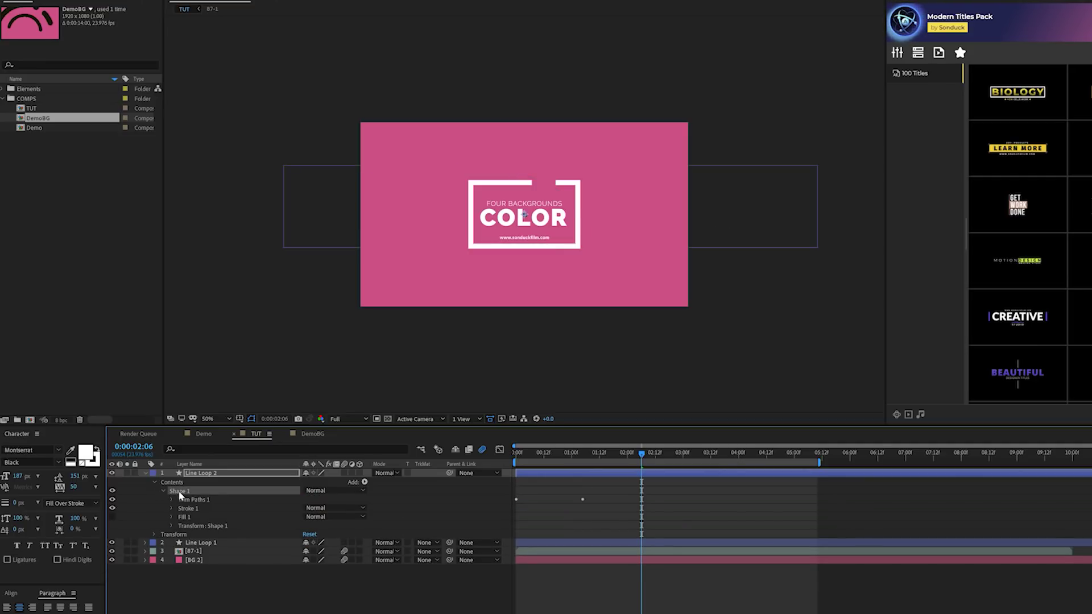
pyautogui.click(362, 483)
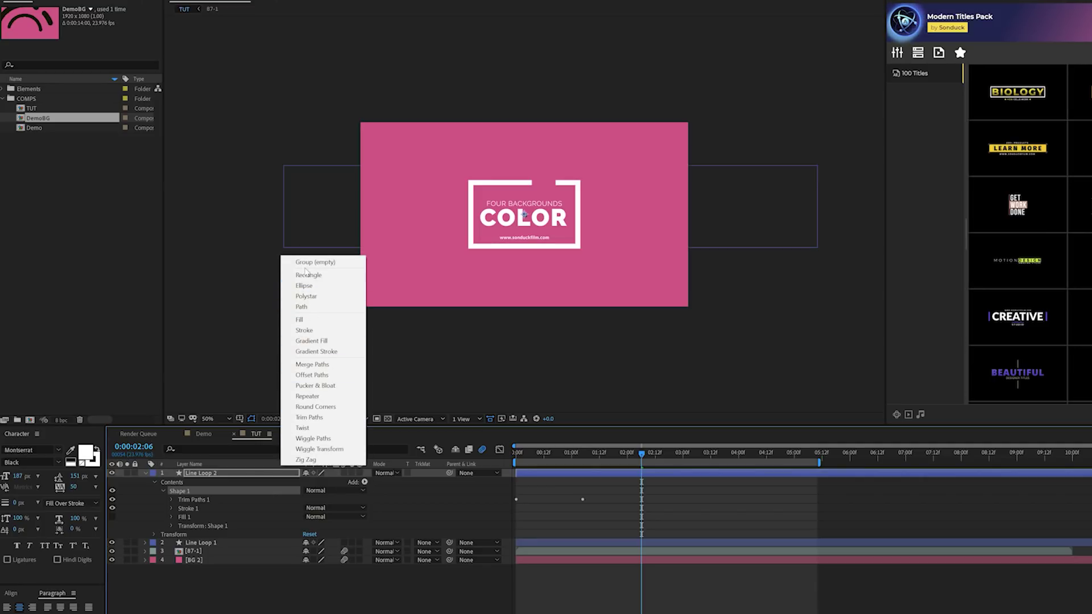
pyautogui.click(307, 312)
pyautogui.moveTo(180, 526); pyautogui.dragTo(185, 502)
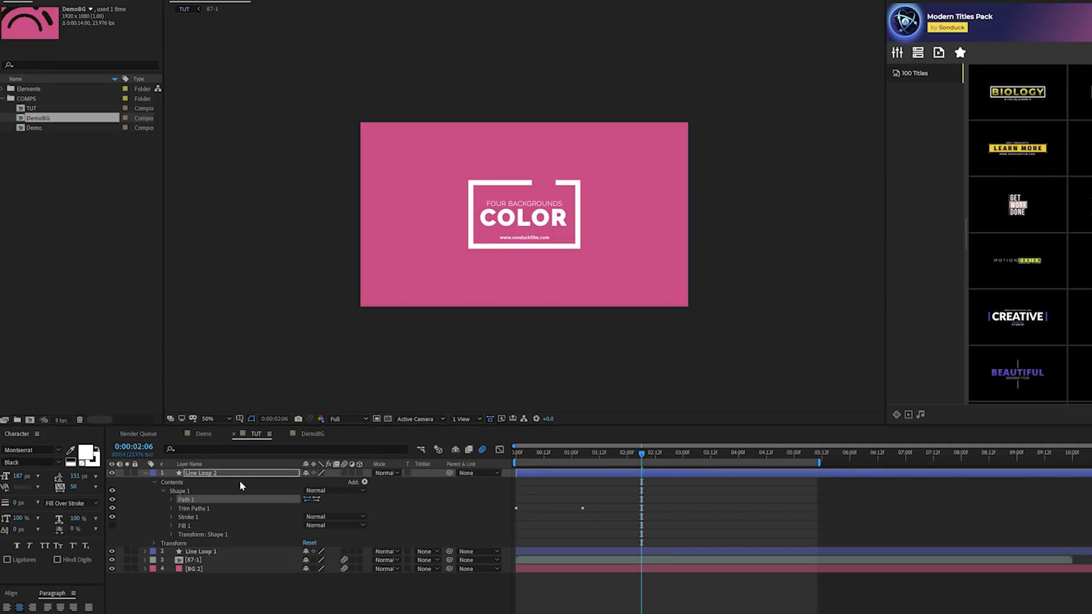
# - Draw a curved path from below the frame's lower-left corner to beyond its upper-right corner, preview it and collapse Line Loop 2
pyautogui.click(371, 344)
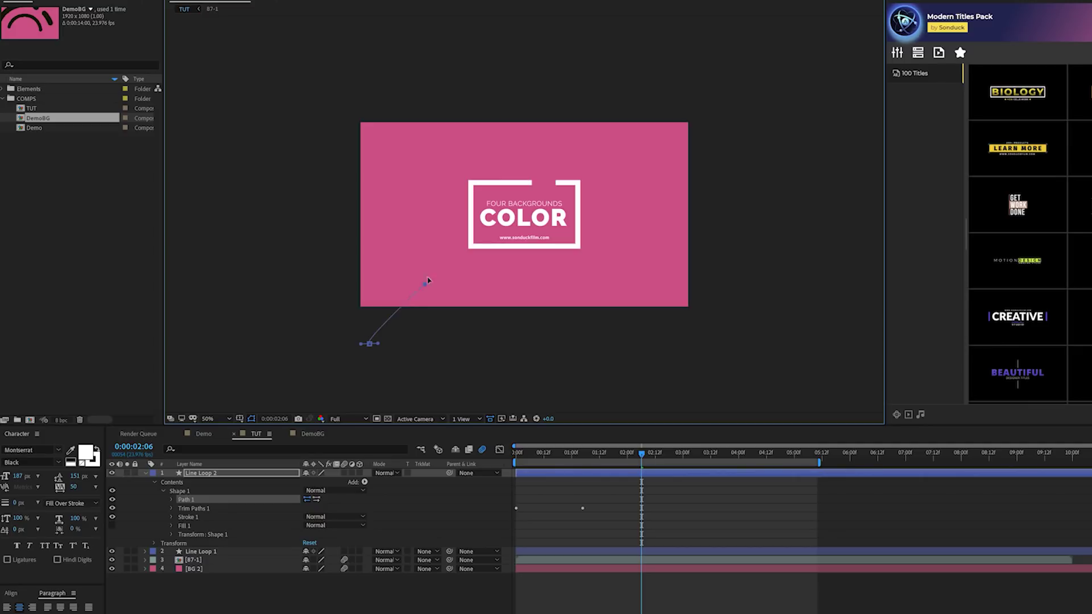
pyautogui.moveTo(534, 107); pyautogui.dragTo(621, 89)
pyautogui.moveTo(684, 63); pyautogui.dragTo(700, 28)
pyautogui.press('space')
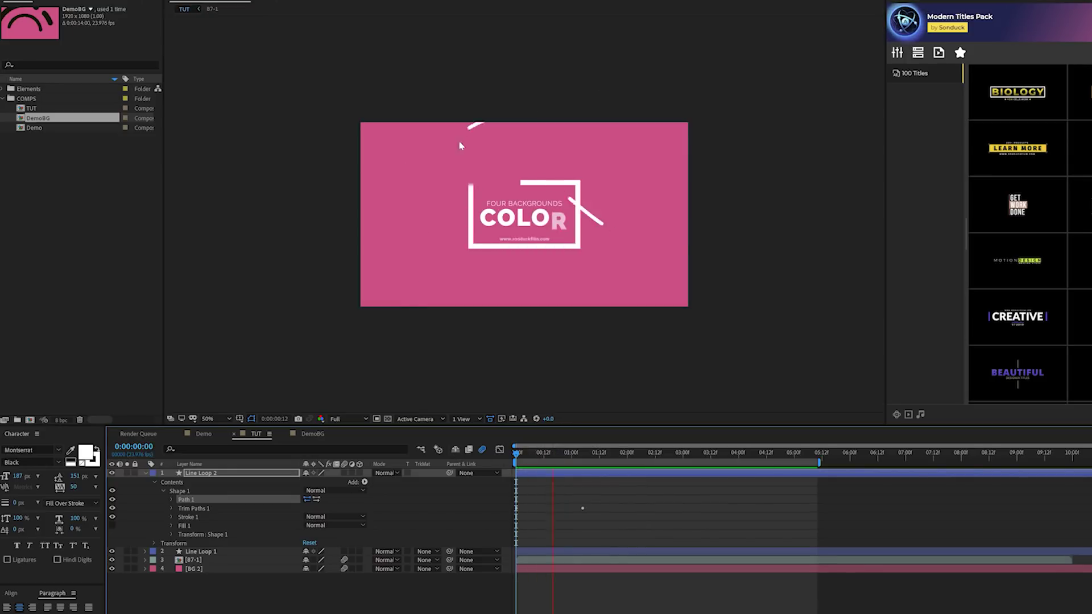
pyautogui.press('space')
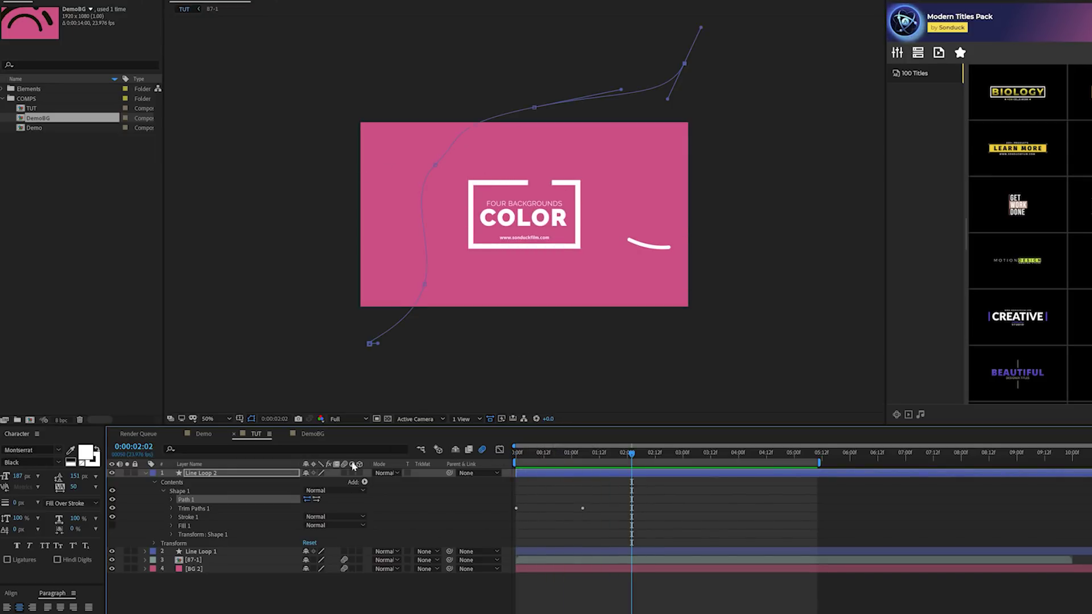
pyautogui.click(145, 473)
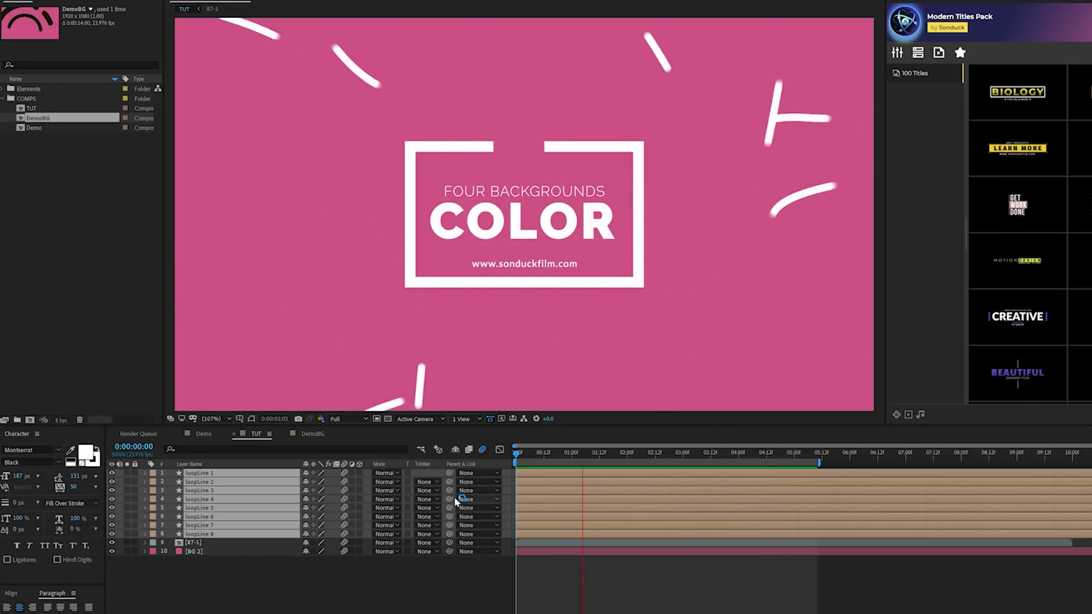
# - Stagger the start times of the loopLine layers by shifting them later in the timeline, and preview the timing
pyautogui.click(230, 574)
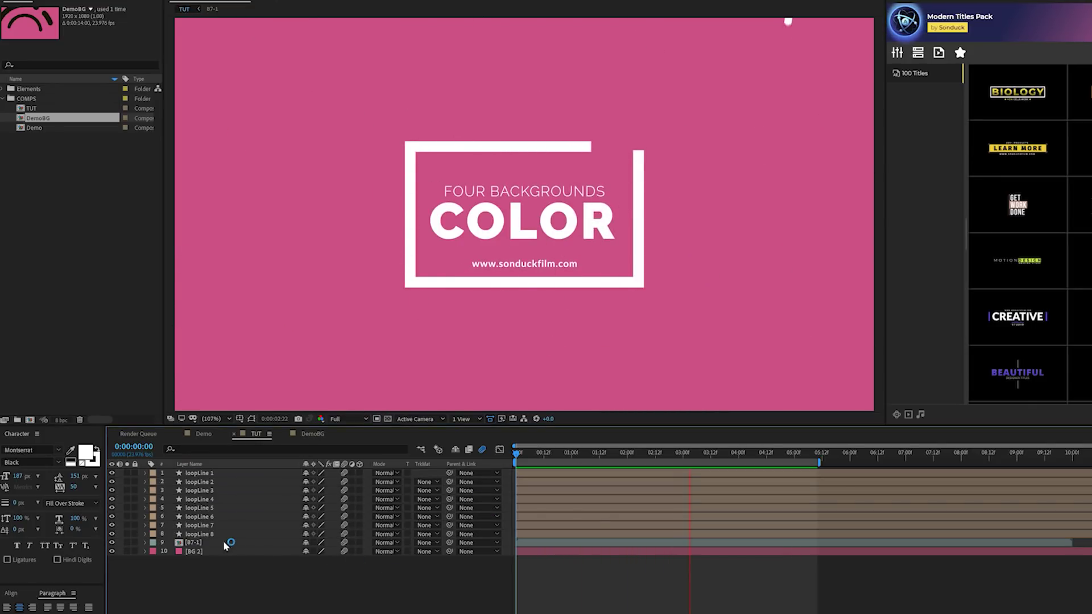
pyautogui.click(540, 490)
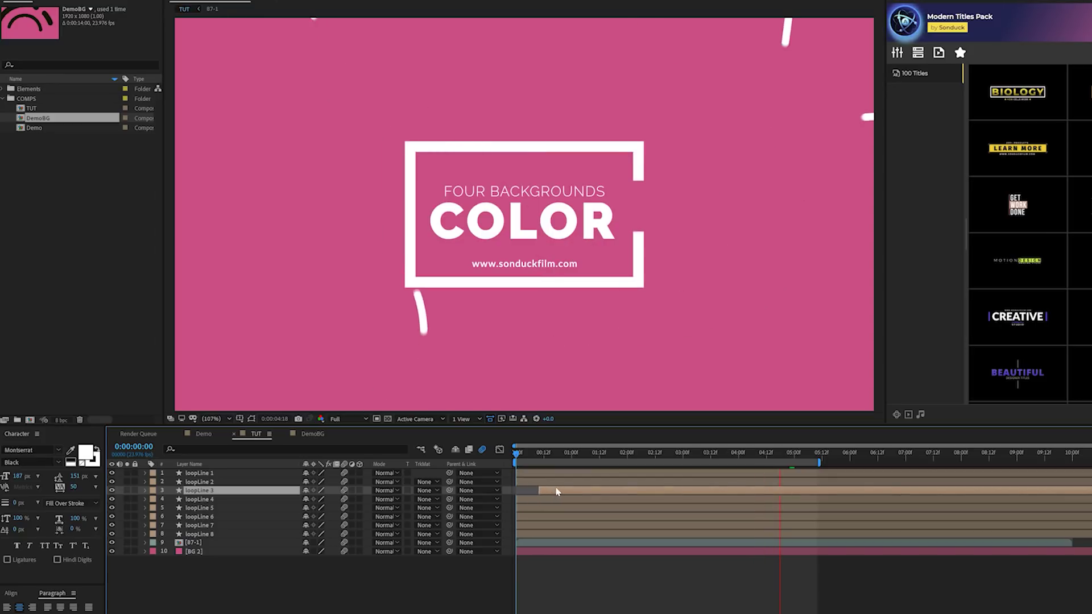
pyautogui.moveTo(541, 488); pyautogui.dragTo(587, 499)
pyautogui.moveTo(523, 508); pyautogui.dragTo(572, 517)
pyautogui.press('space')
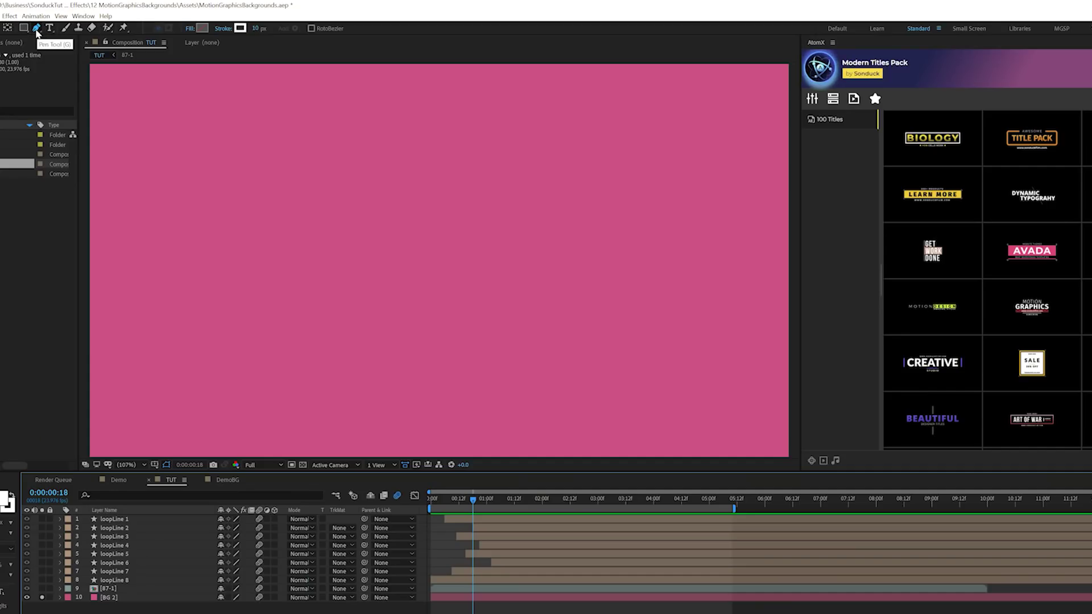
# - Using the center guide, draw a short vertical line with the Pen tool through the composition's center and set its stroke to 5 px
pyautogui.click(36, 28)
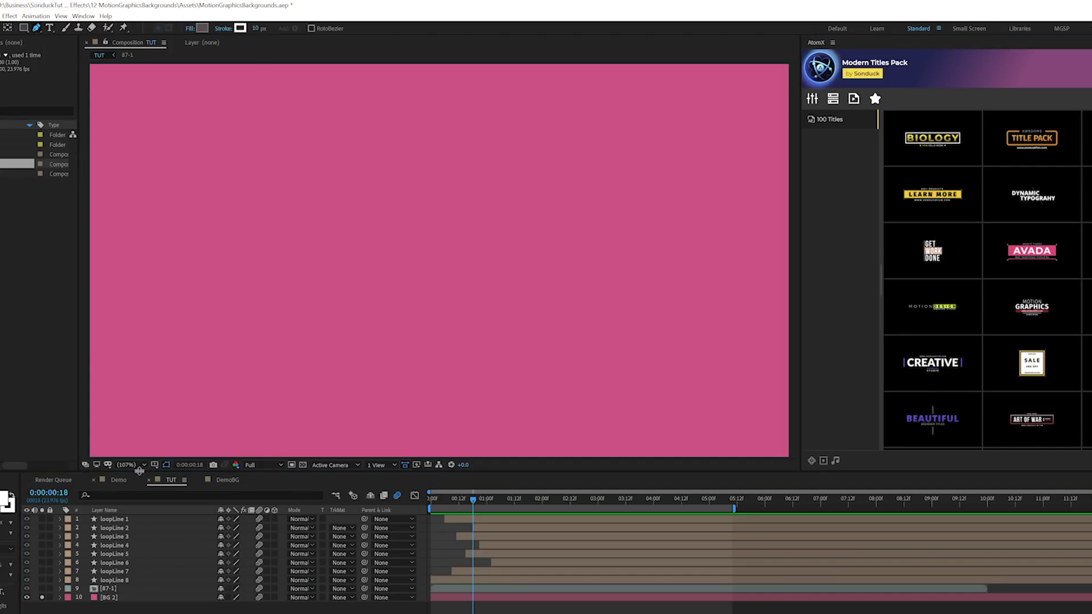
pyautogui.press("'")
pyautogui.press('.')
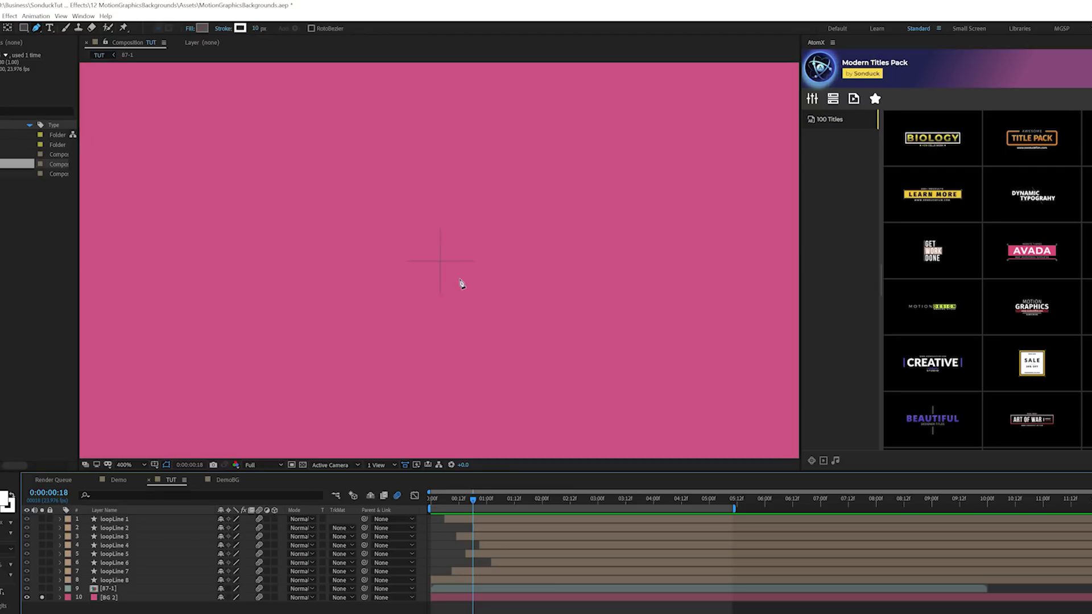
pyautogui.click(440, 230)
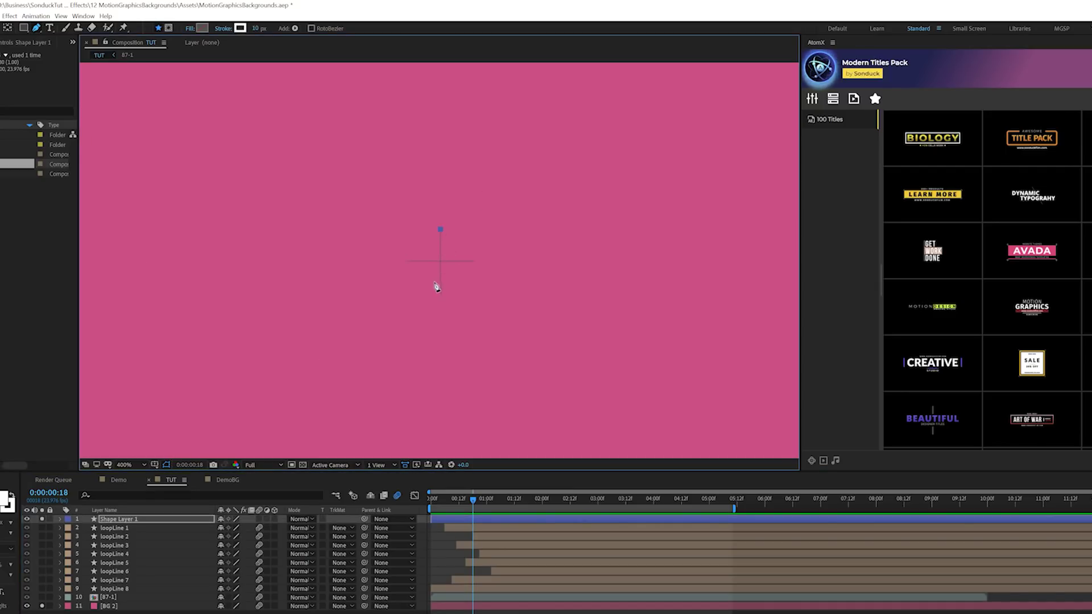
pyautogui.click(440, 293)
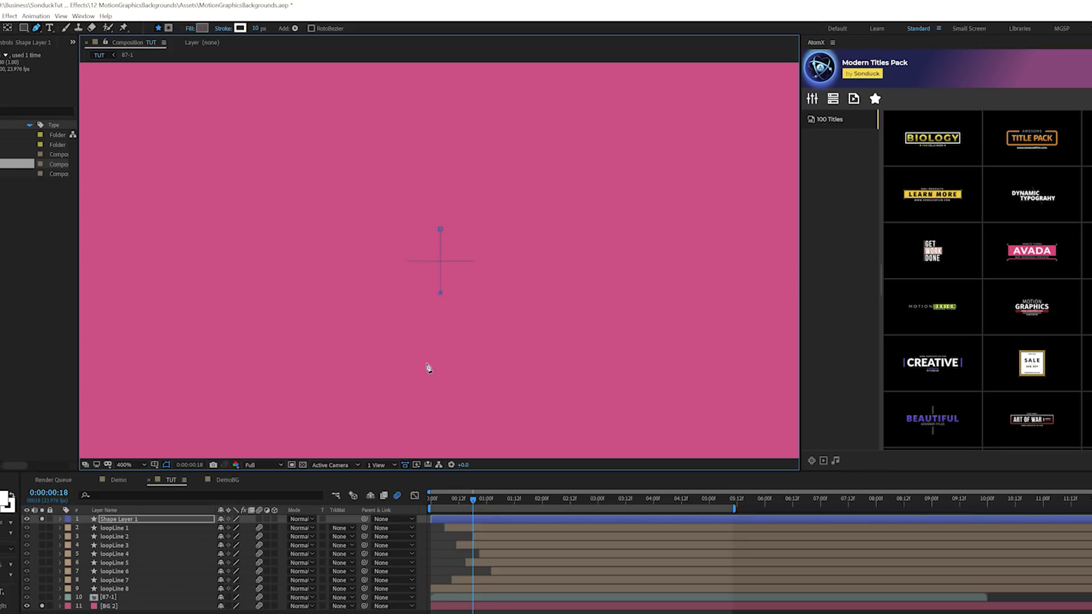
pyautogui.moveTo(256, 24); pyautogui.dragTo(255, 28)
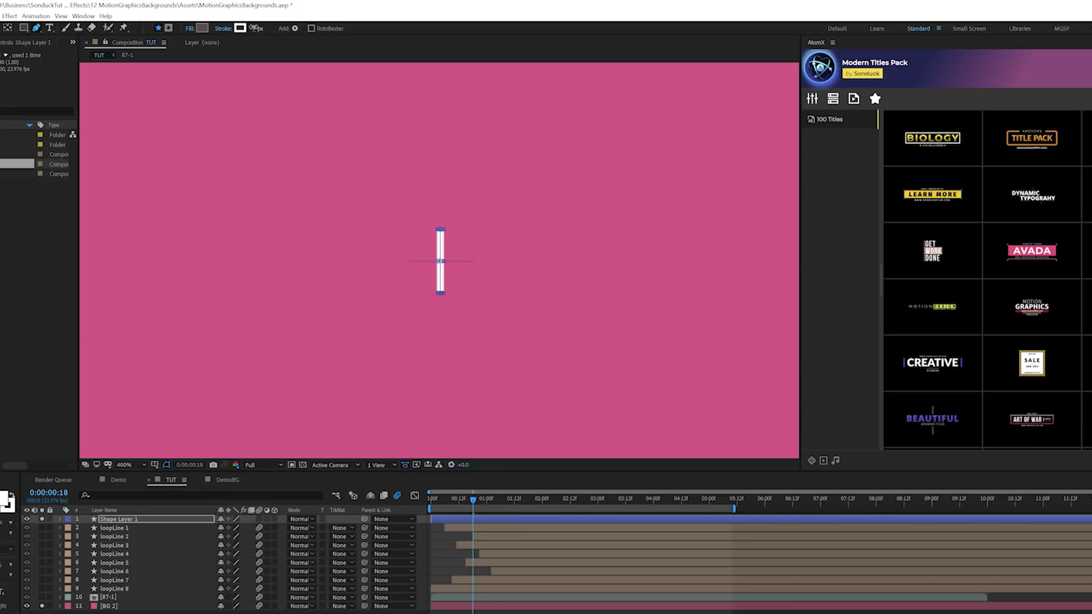
# - Duplicate the Shape 1 group inside Shape Layer 1
pyautogui.click(59, 519)
pyautogui.click(69, 528)
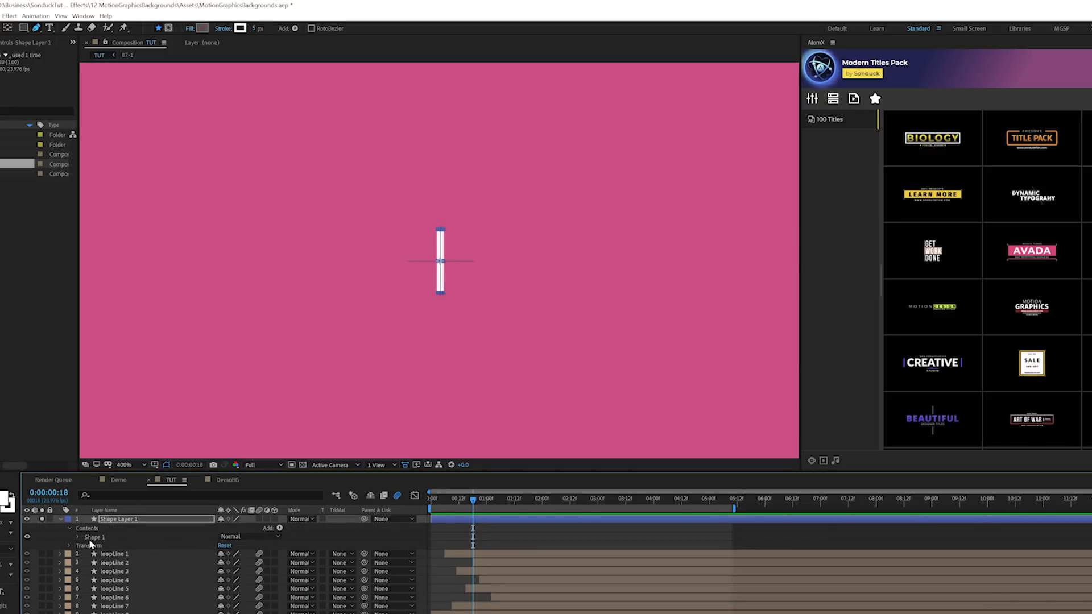
pyautogui.click(93, 539)
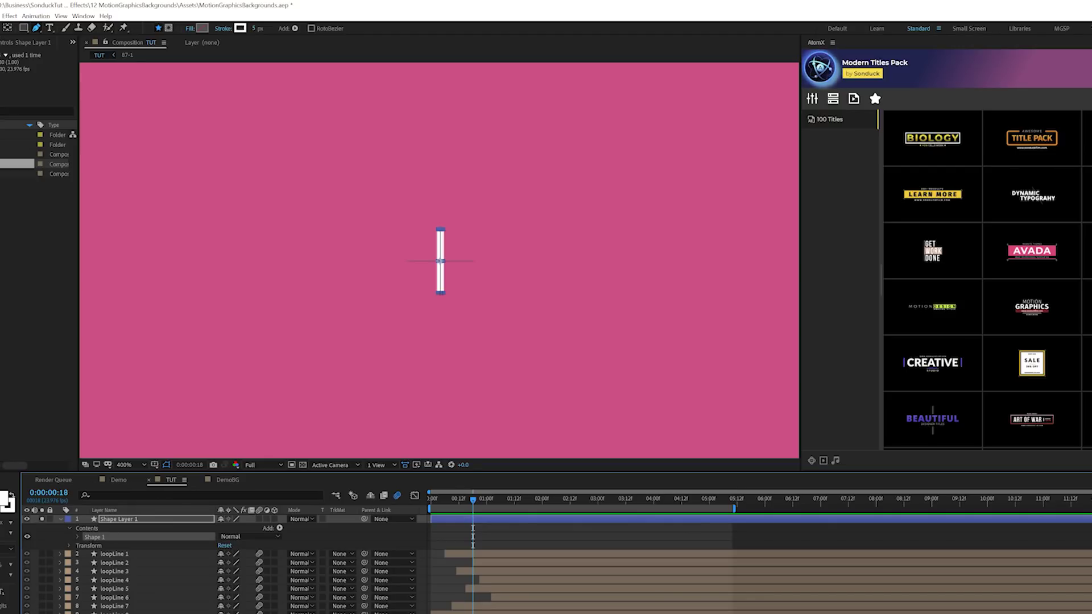
pyautogui.click(18, 16)
pyautogui.click(38, 138)
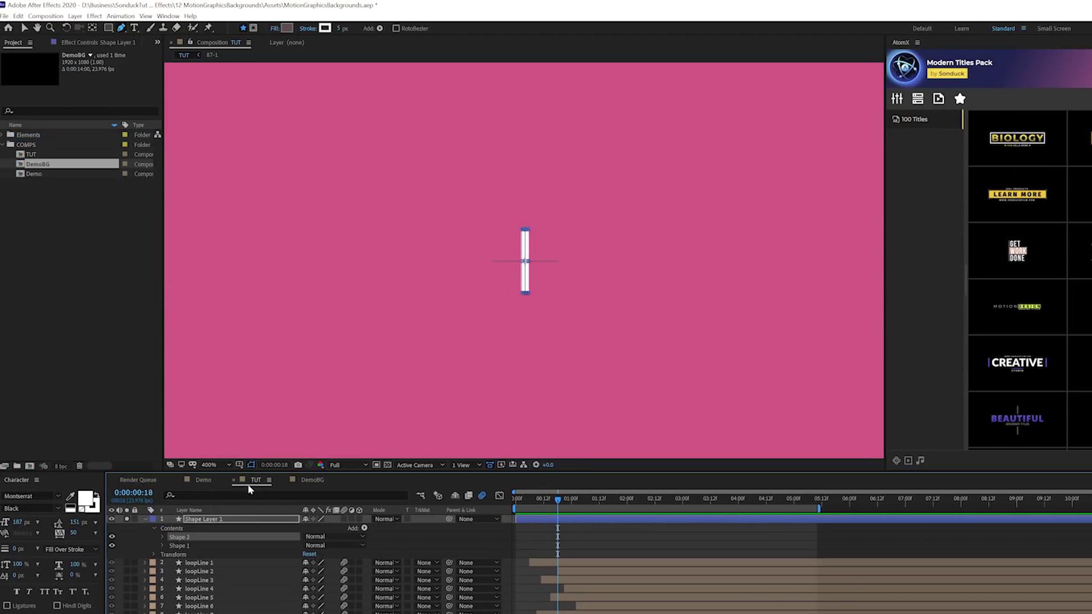
# - Rotate the duplicated Shape 2 line to horizontal through its group transform to form a plus sign
pyautogui.click(162, 537)
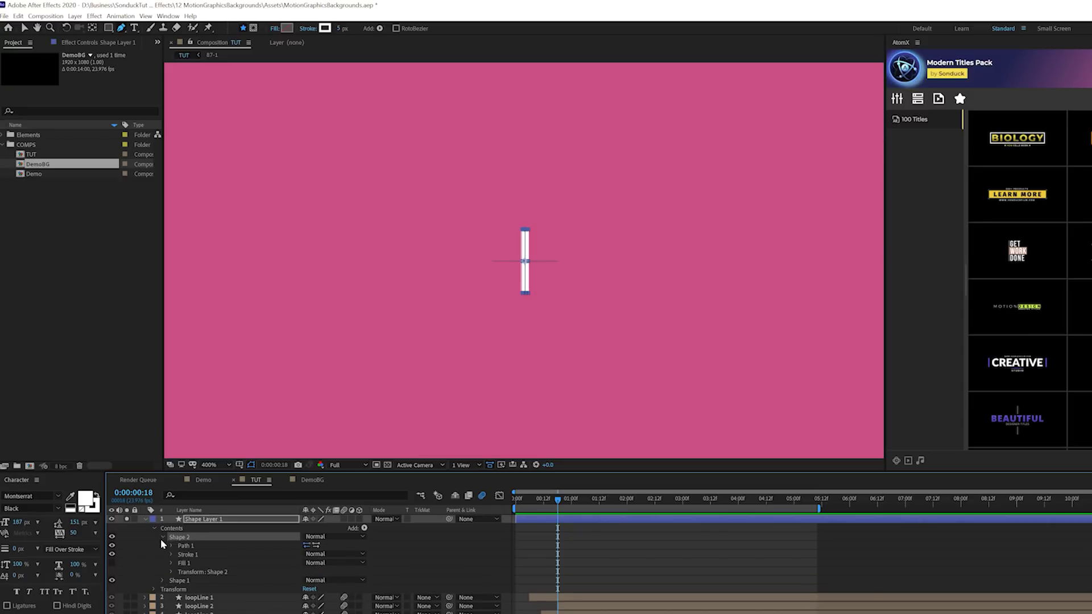
pyautogui.click(172, 572)
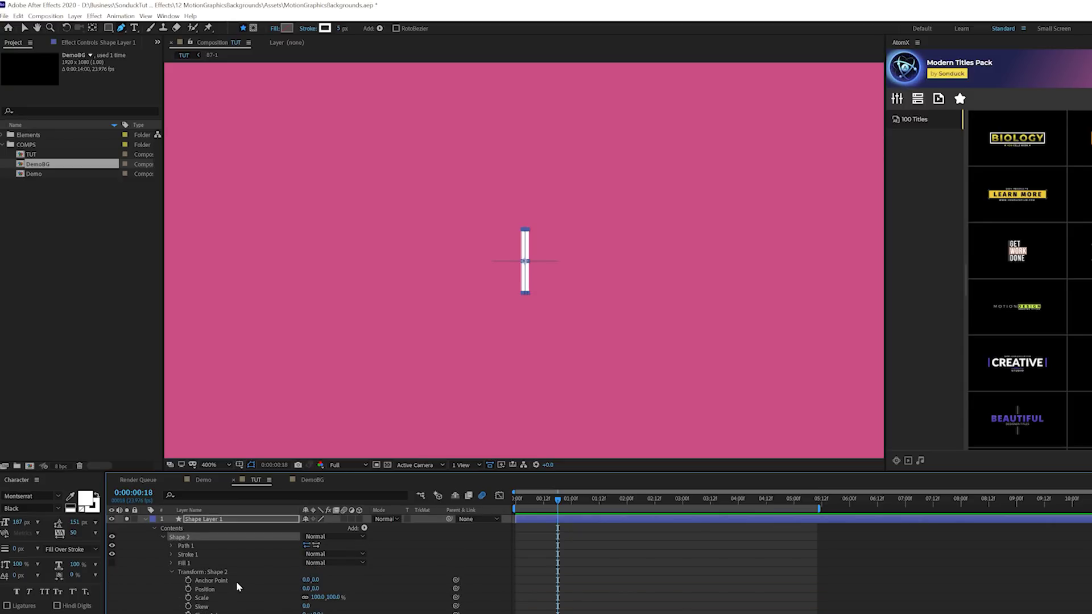
pyautogui.moveTo(312, 554)
pyautogui.mouseDown()
pyautogui.moveTo(339, 555)
pyautogui.moveTo(322, 550)
pyautogui.mouseUp()
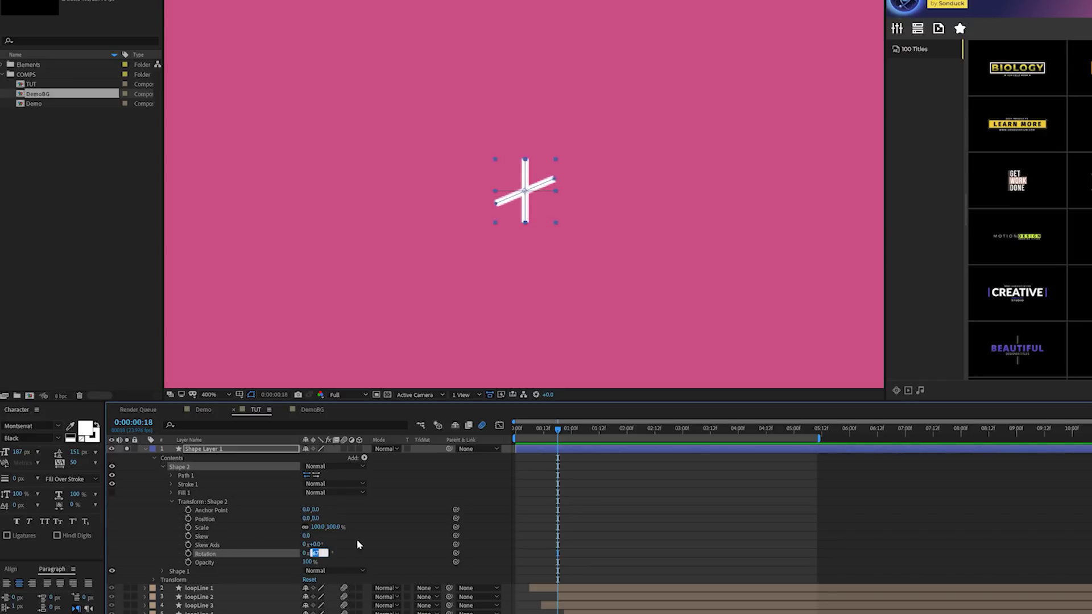
pyautogui.press('Return')
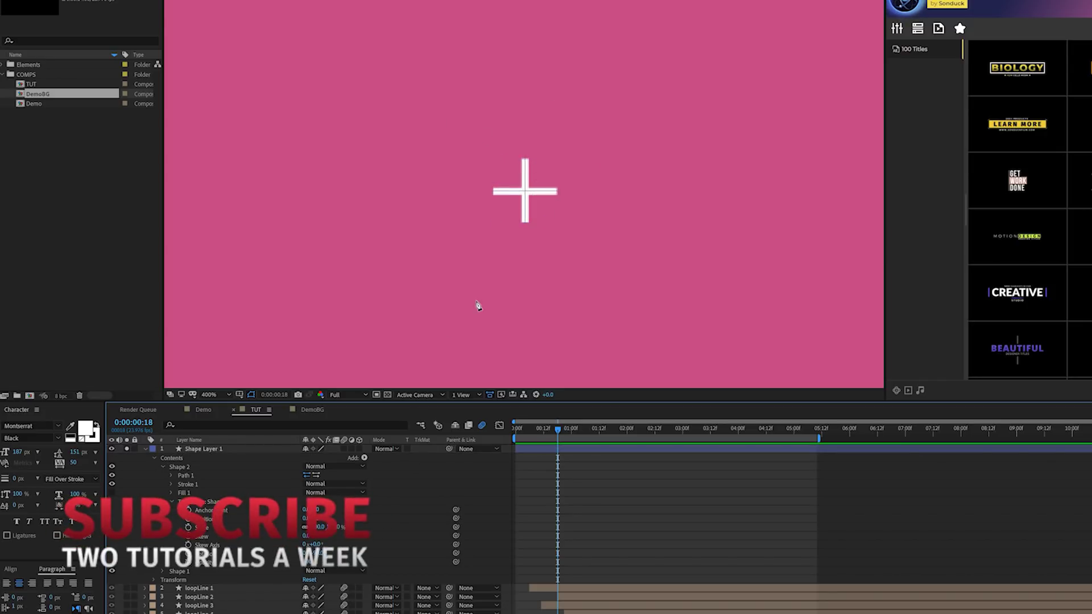
# - Collapse the plus sign's shape layer and rename it Plus
pyautogui.click(221, 450)
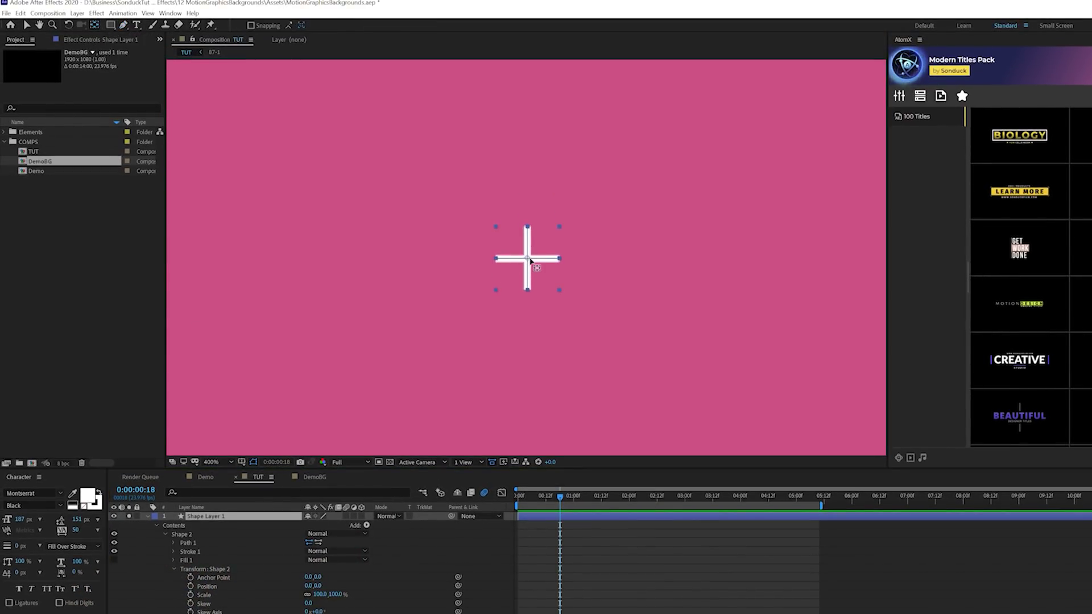
pyautogui.click(147, 516)
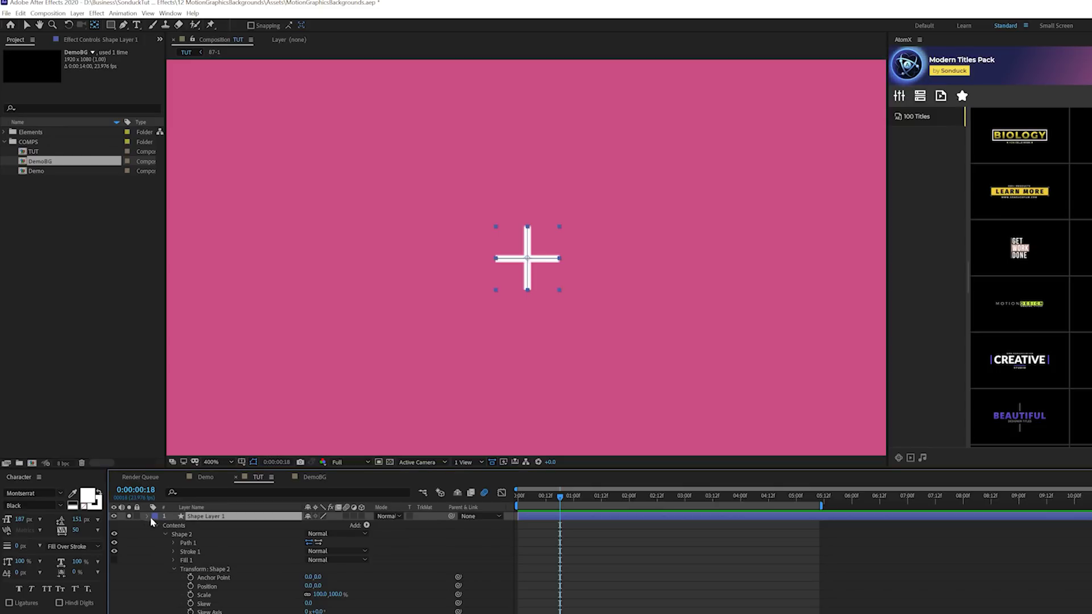
pyautogui.press('Return')
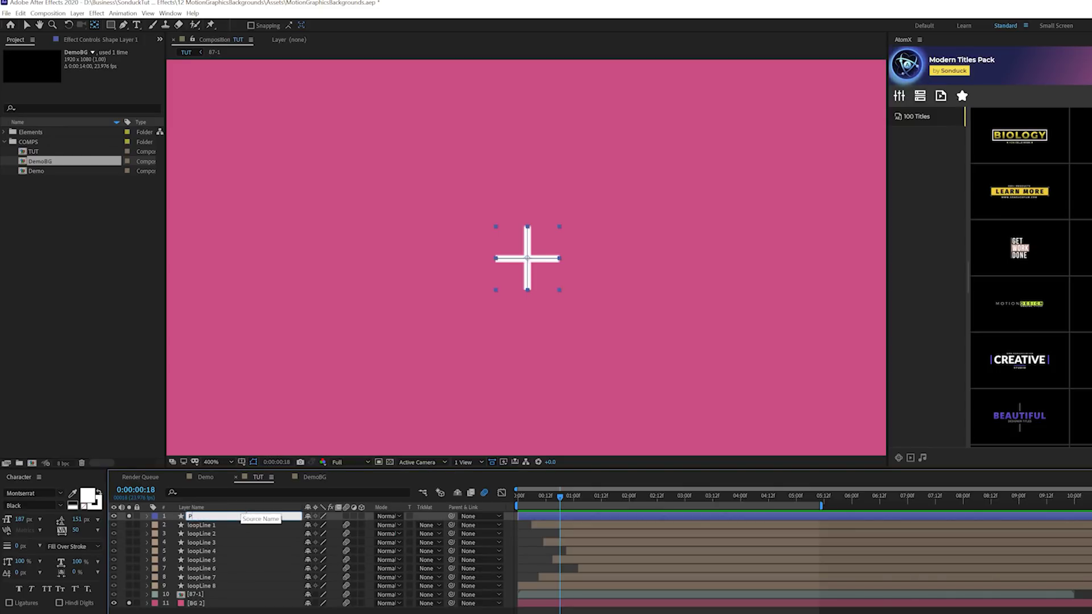
pyautogui.press('Return')
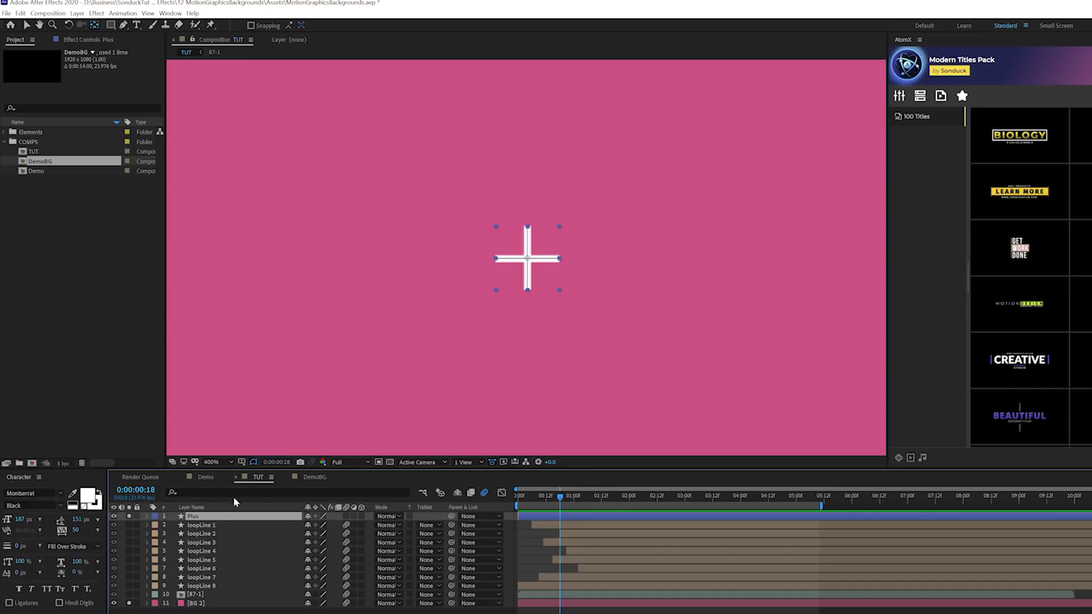
# - Keyframe the Plus layer's Rotation from 0° at 0:00:00:00 to 90° at 0:00:00:22
pyautogui.press('r')
pyautogui.moveTo(523, 494); pyautogui.dragTo(506, 493)
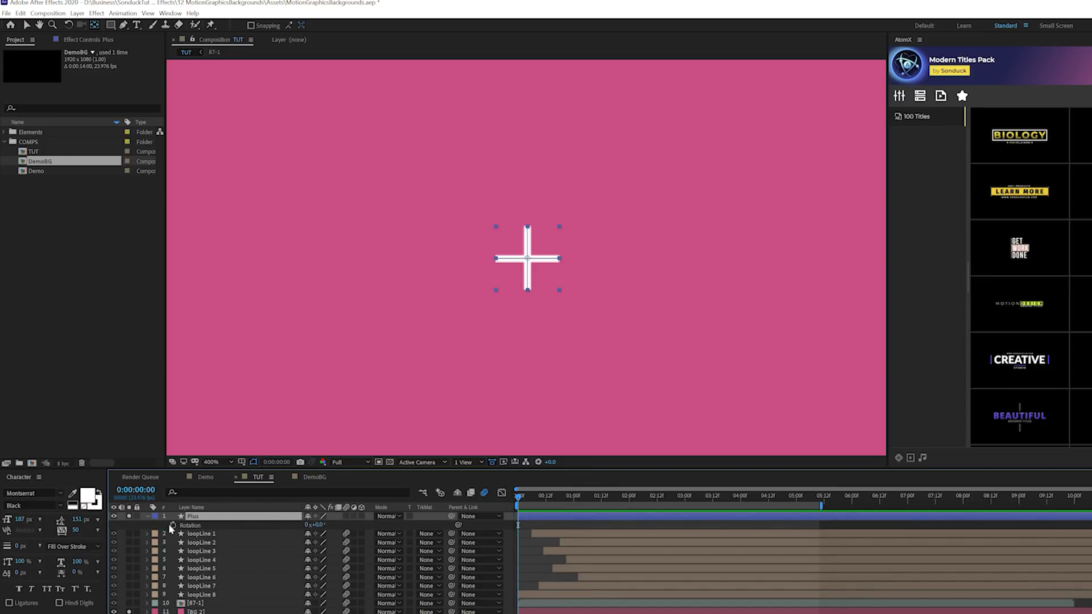
pyautogui.click(173, 524)
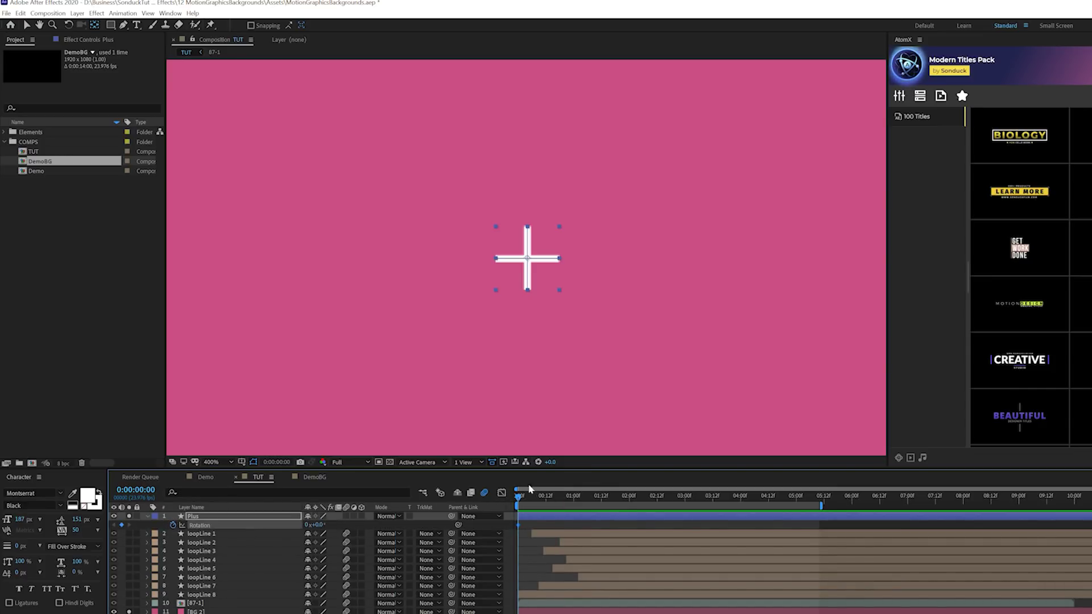
pyautogui.moveTo(523, 499); pyautogui.dragTo(554, 503)
pyautogui.moveTo(319, 530)
pyautogui.mouseDown()
pyautogui.moveTo(362, 530)
pyautogui.moveTo(319, 524)
pyautogui.mouseUp()
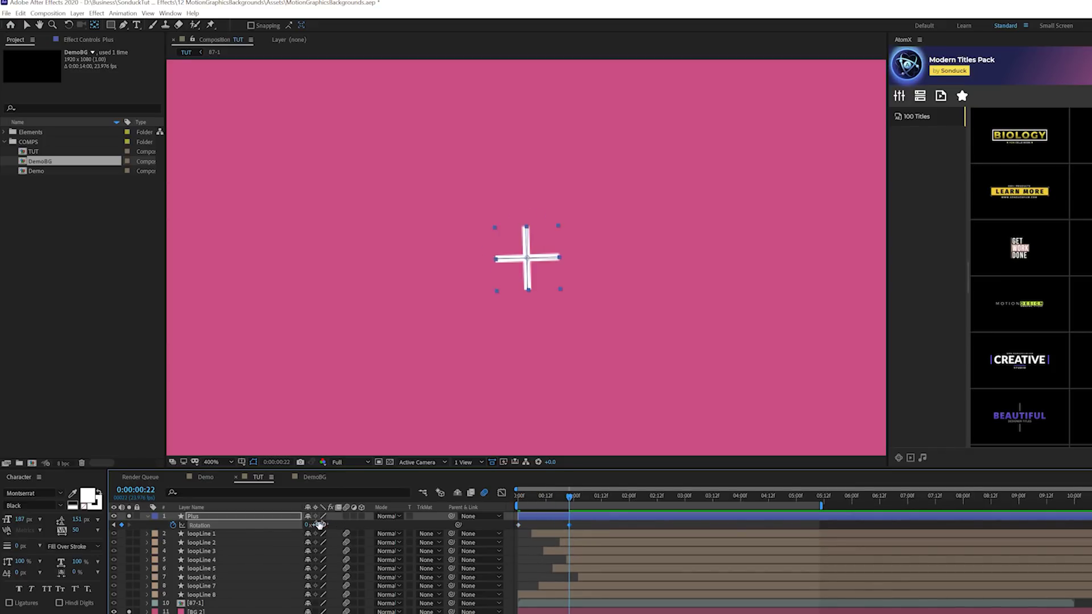
pyautogui.press('Return')
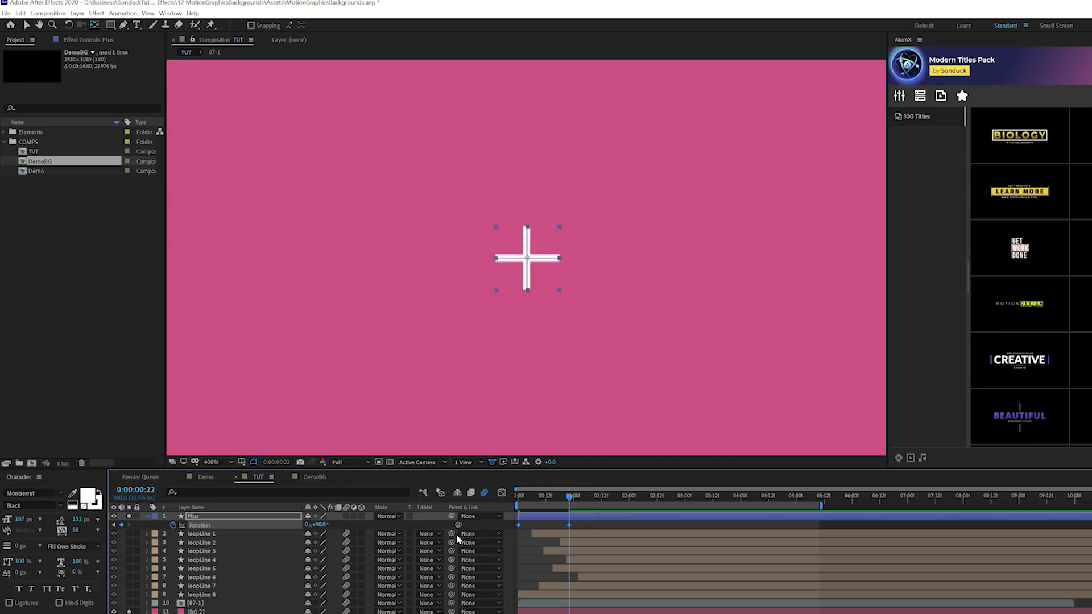
# - Reshape the Plus layer's Rotation speed curve into a sharp central peak with strong easing on both sides, and preview the motion
pyautogui.click(500, 493)
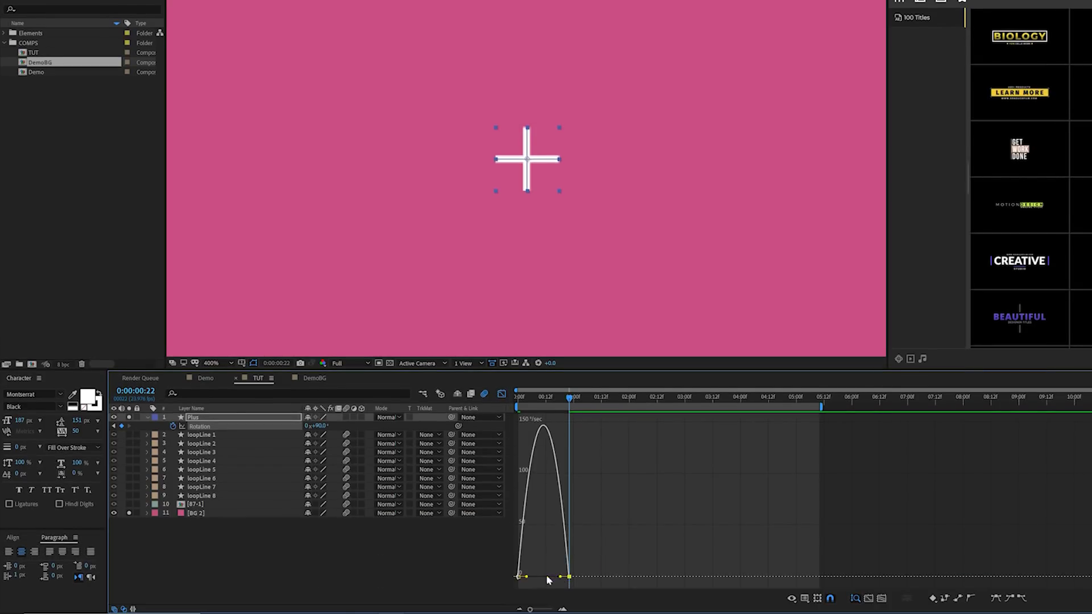
pyautogui.moveTo(560, 577); pyautogui.dragTo(539, 576)
pyautogui.press('space')
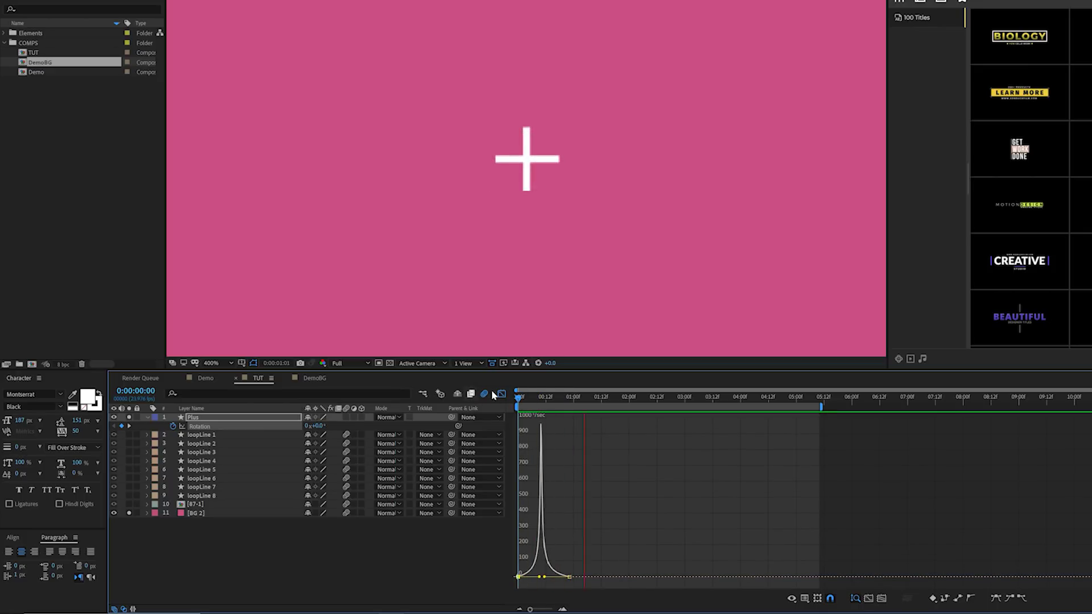
pyautogui.click(501, 394)
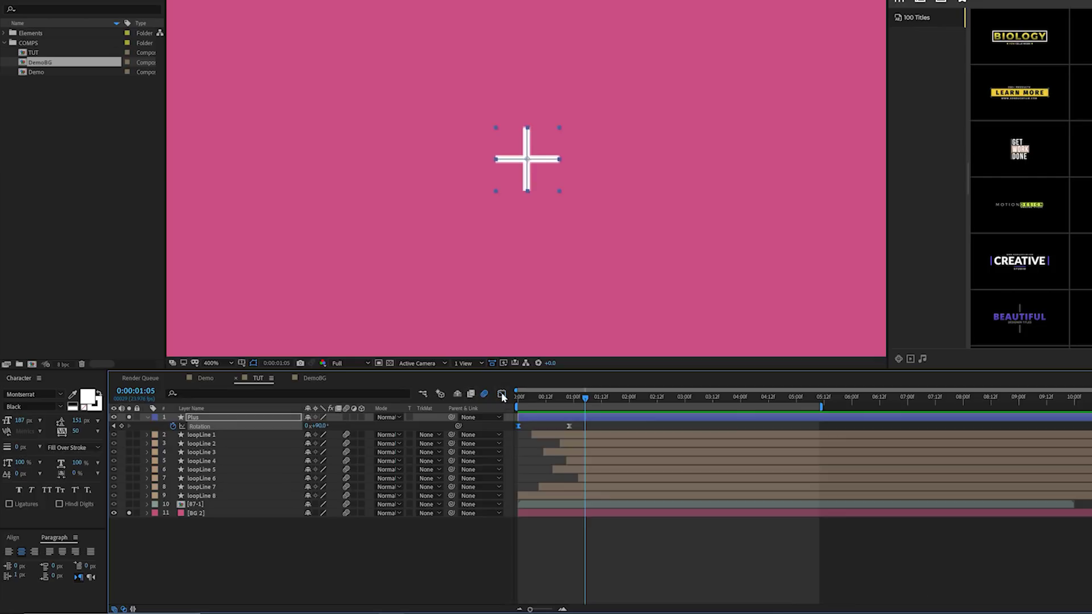
# - Add the expression loopOut("cycle") to the Plus layer's Rotation and play back the looping spin
pyautogui.keyDown('alt'); pyautogui.click(173, 426); pyautogui.keyUp('alt')
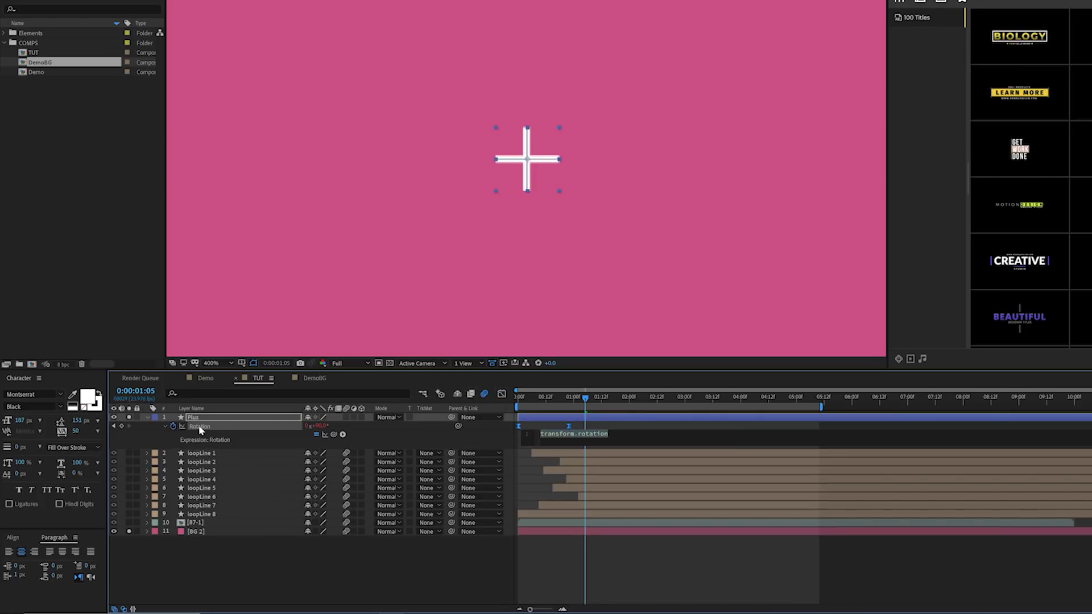
pyautogui.write('loop')
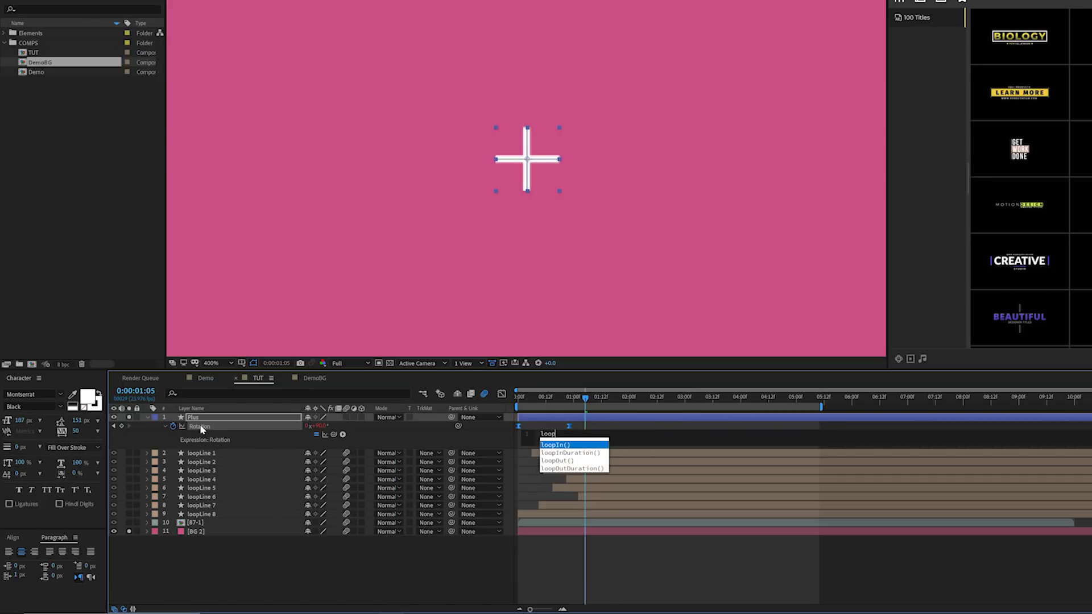
pyautogui.write('Out')
pyautogui.press('Return')
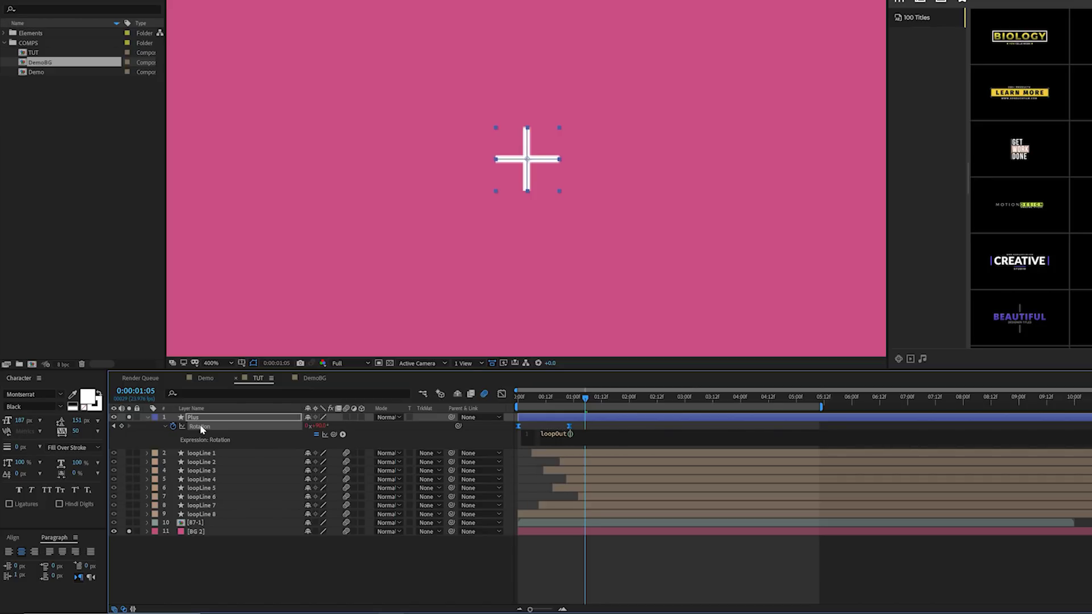
pyautogui.write('"')
pyautogui.press('BackSpace')
pyautogui.write('"')
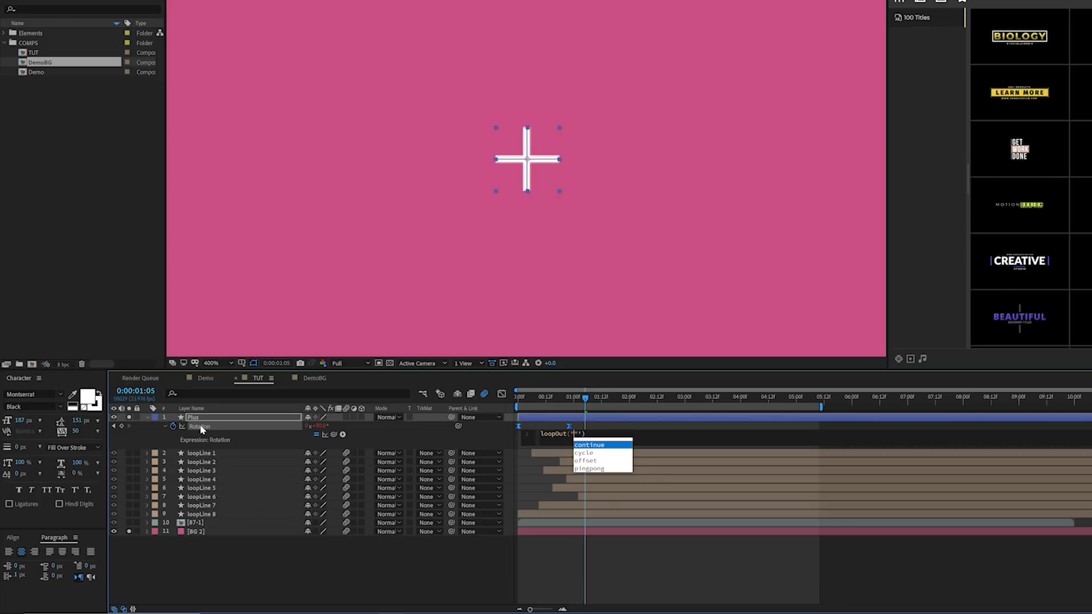
pyautogui.write('cycle')
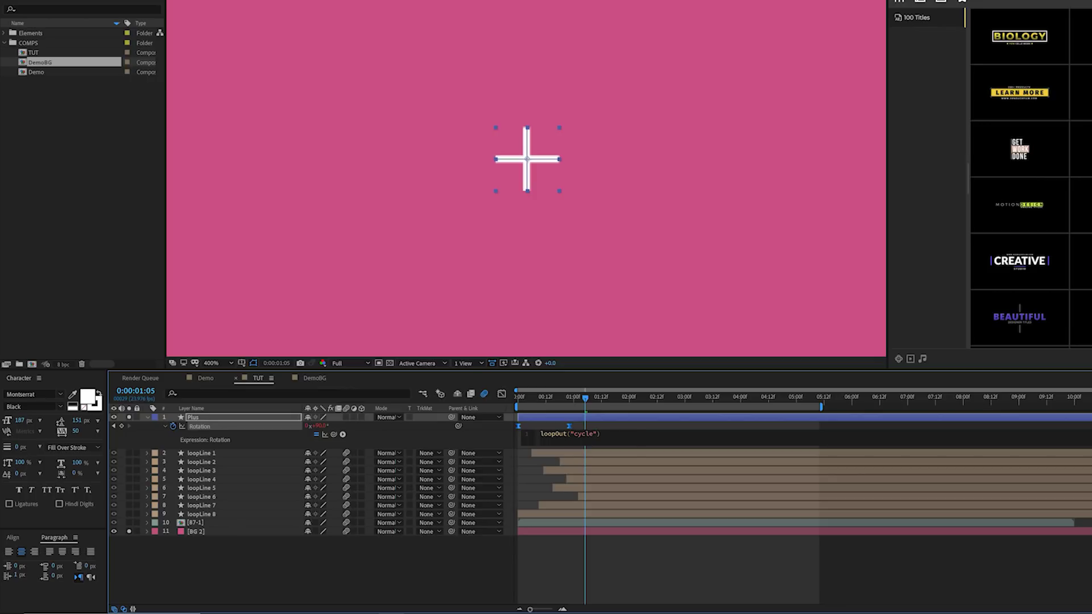
pyautogui.click(382, 568)
pyautogui.press('space')
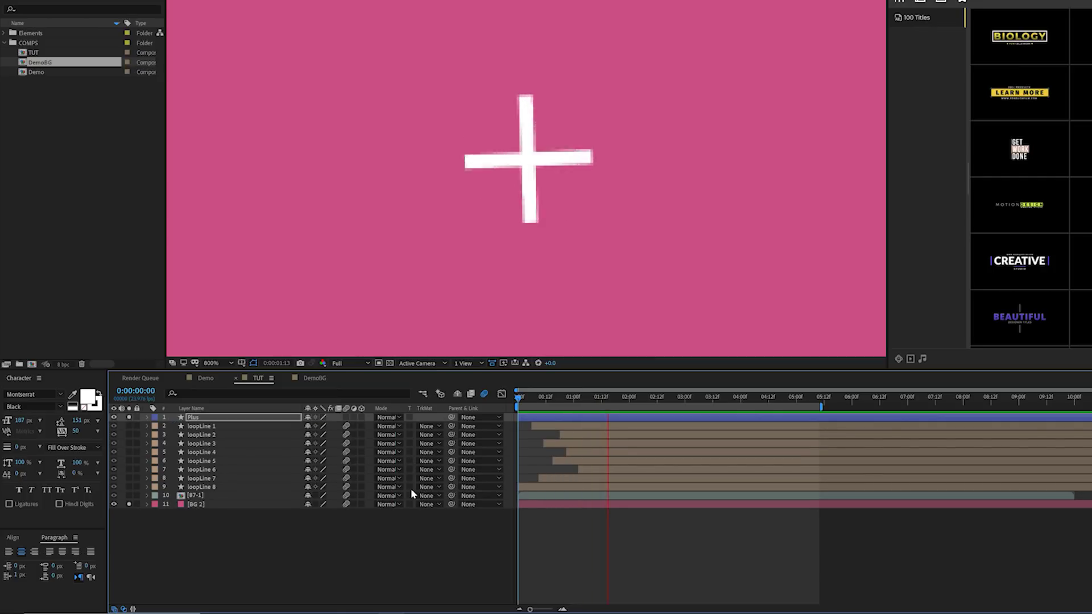
pyautogui.press('space')
# - Keyframe the Plus layer's Scale from 0% at 0:00:00:00 to 100% at about one second
pyautogui.press('s')
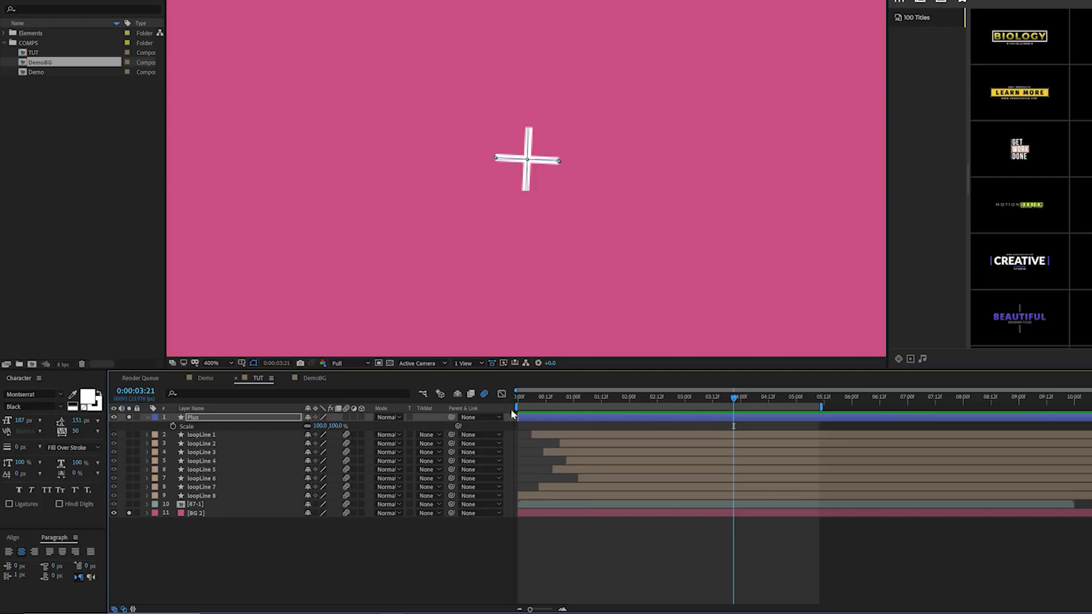
pyautogui.moveTo(526, 401); pyautogui.dragTo(415, 405)
pyautogui.click(173, 426)
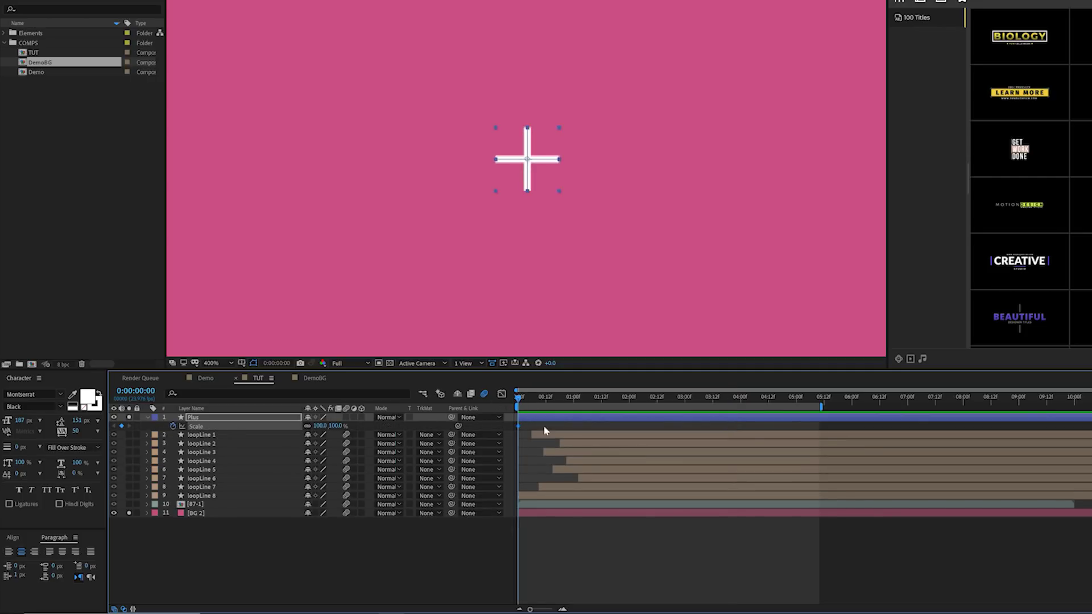
pyautogui.moveTo(517, 426); pyautogui.dragTo(570, 426)
pyautogui.write('0')
pyautogui.press('Return')
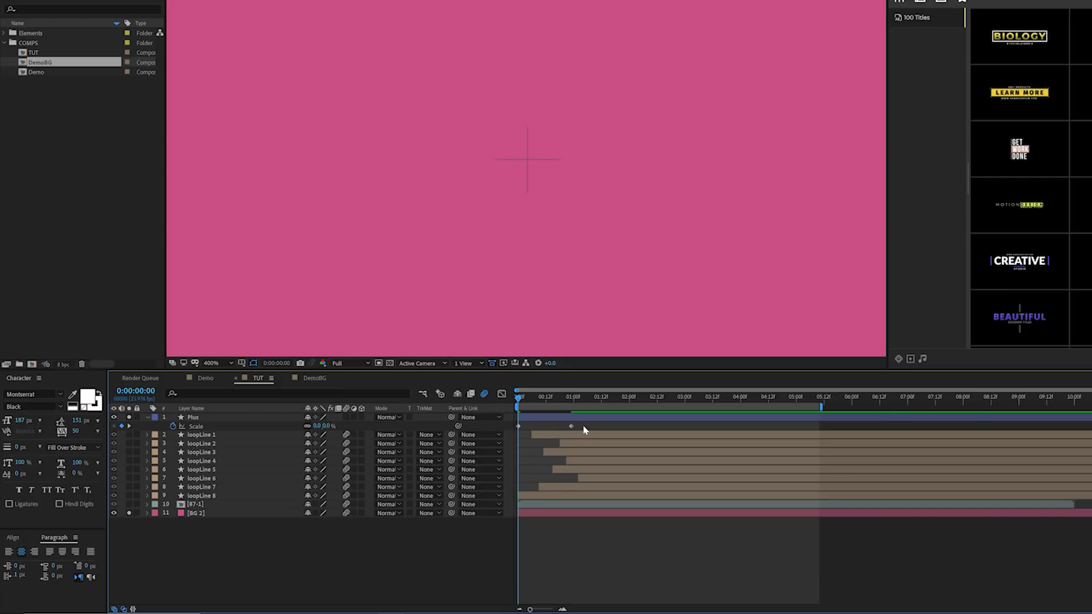
# - Add the expression loopOut("pingpong") to the Plus layer's Scale
pyautogui.keyDown('alt'); pyautogui.click(173, 426); pyautogui.keyUp('alt')
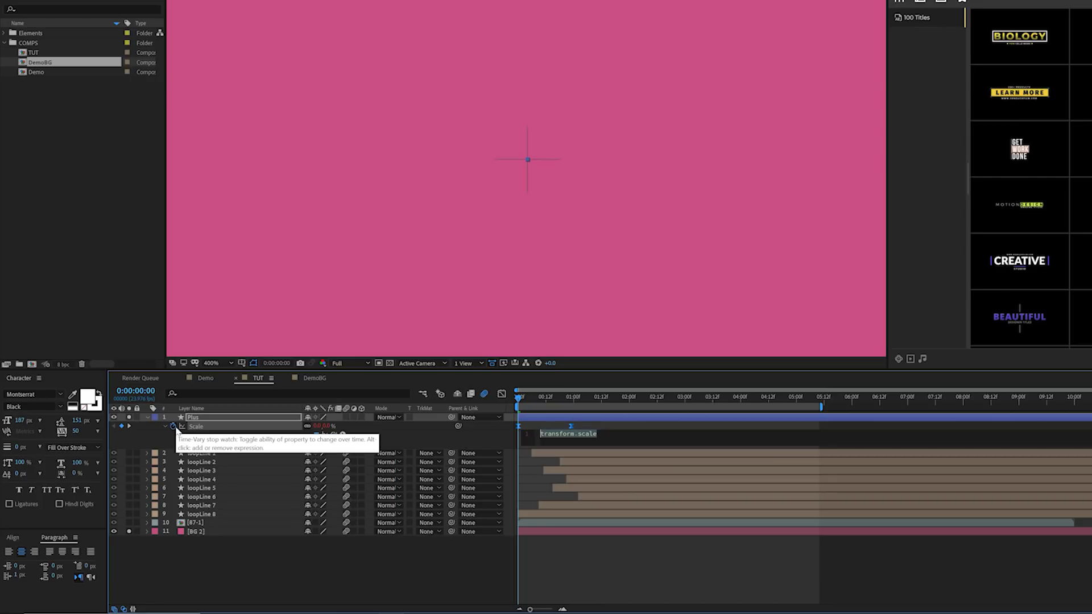
pyautogui.write('loop')
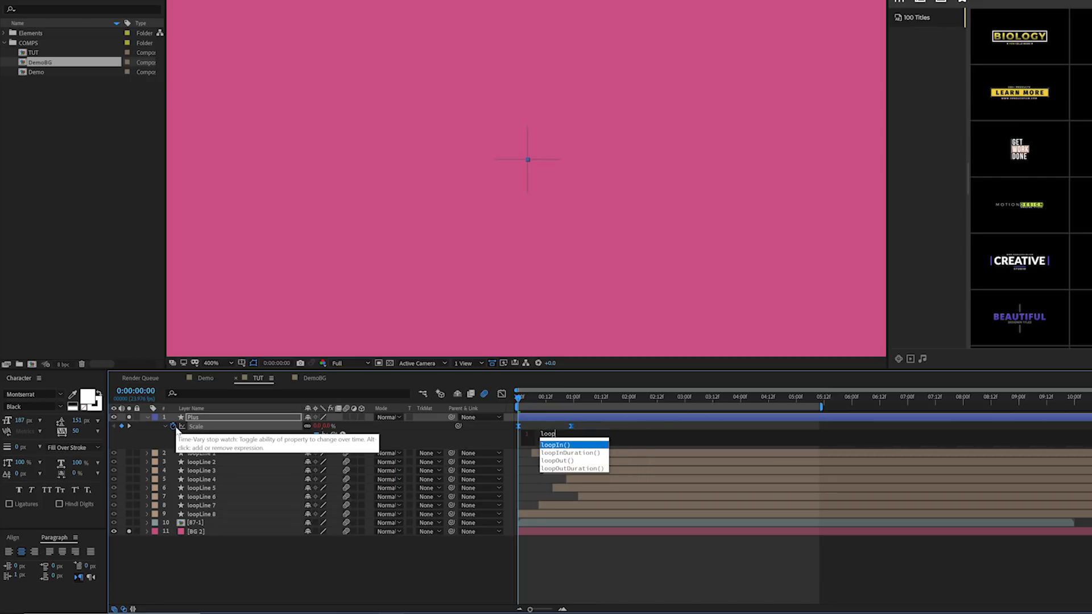
pyautogui.write('Out("pingpon')
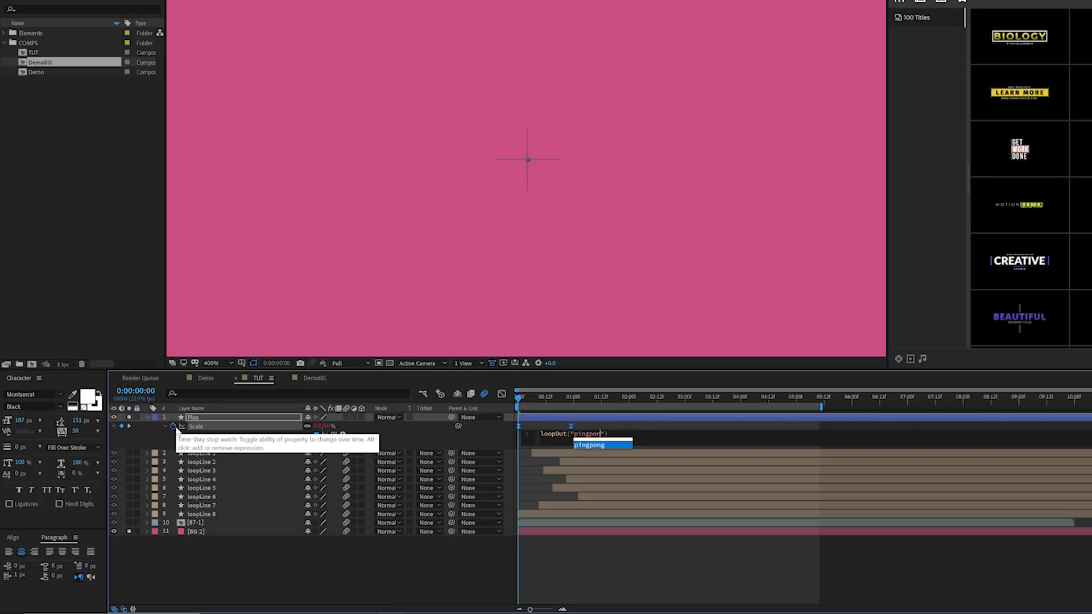
pyautogui.write('g')
pyautogui.click(555, 428)
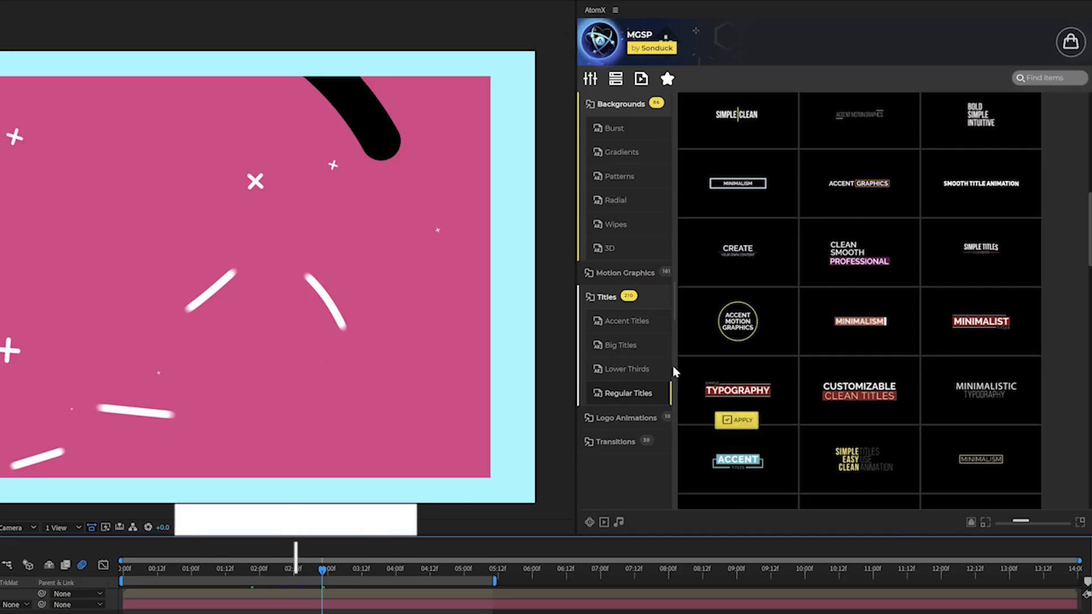
# - Browse the Regular Titles presets in AtomX and apply the boxed FASHION BEAUTY title to the composition
pyautogui.scroll(-8, 862, 350)
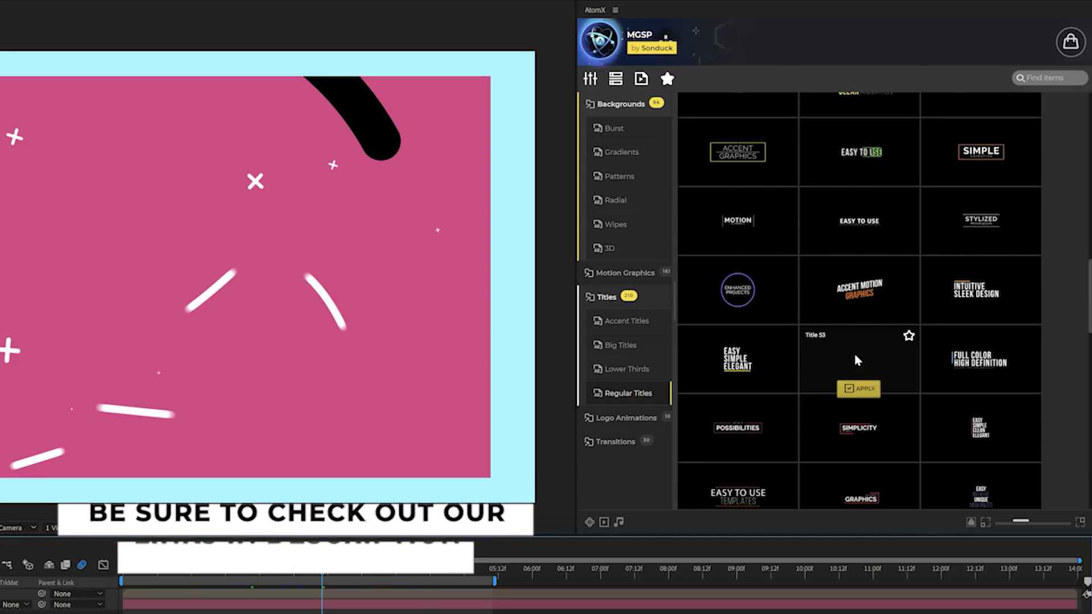
pyautogui.scroll(-10, 870, 394)
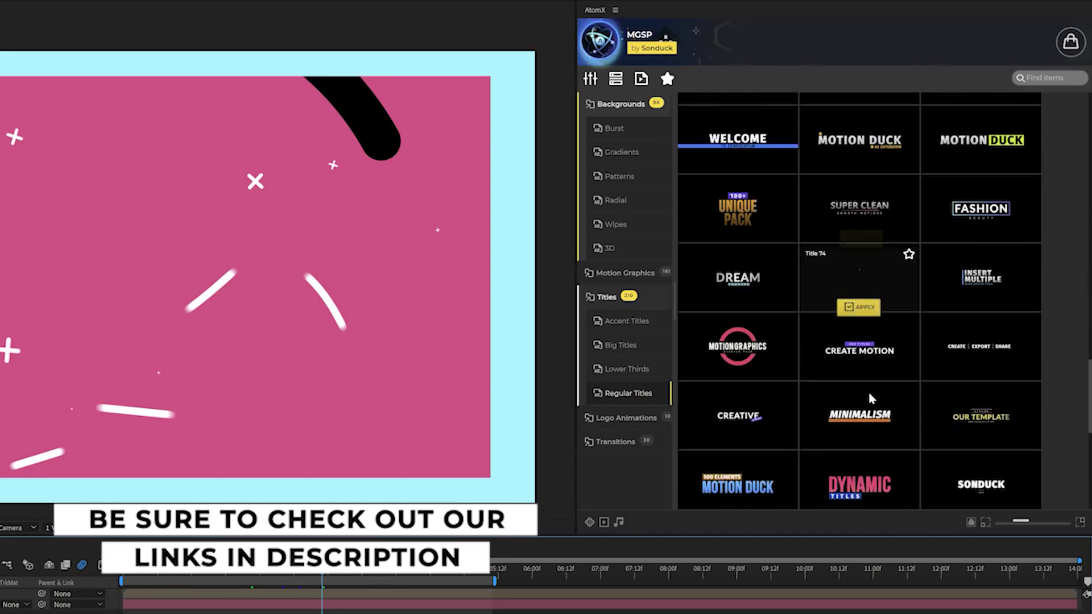
pyautogui.scroll(3, 848, 372)
pyautogui.scroll(-3, 882, 363)
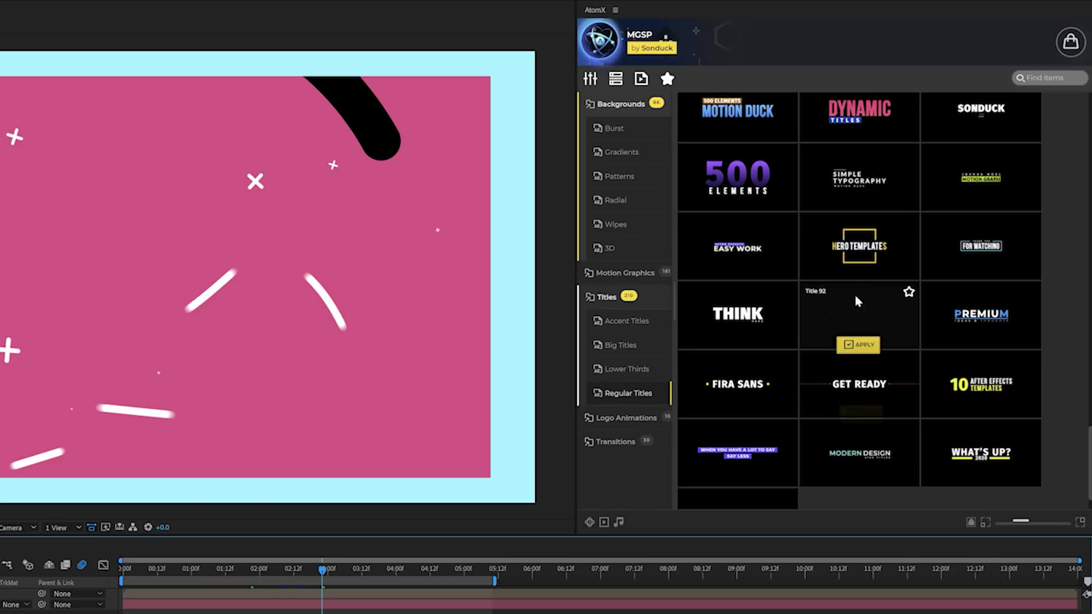
pyautogui.scroll(3, 835, 330)
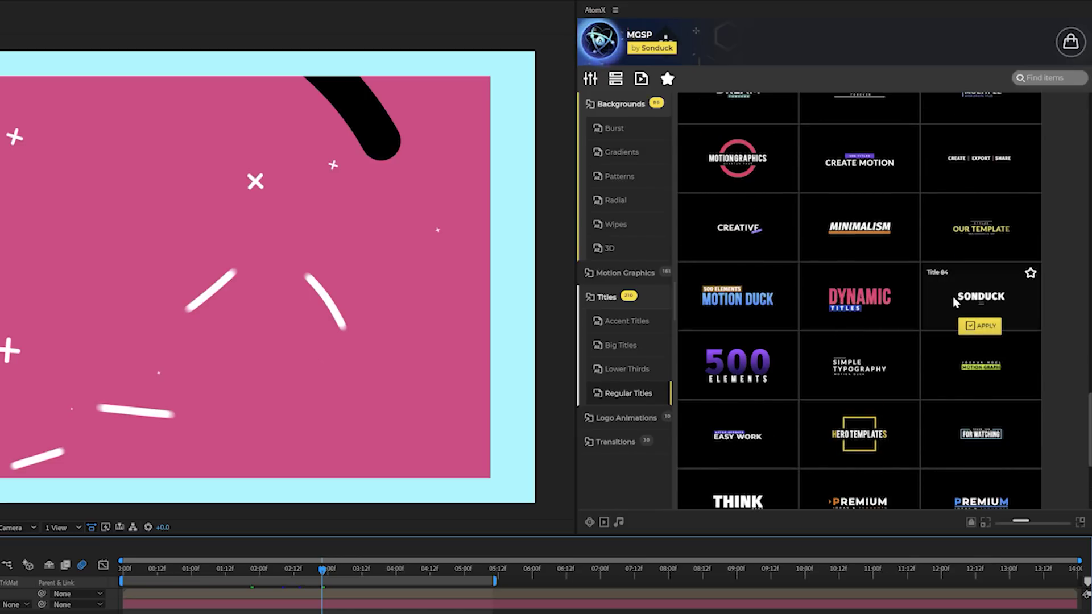
pyautogui.scroll(3, 953, 296)
pyautogui.click(985, 424)
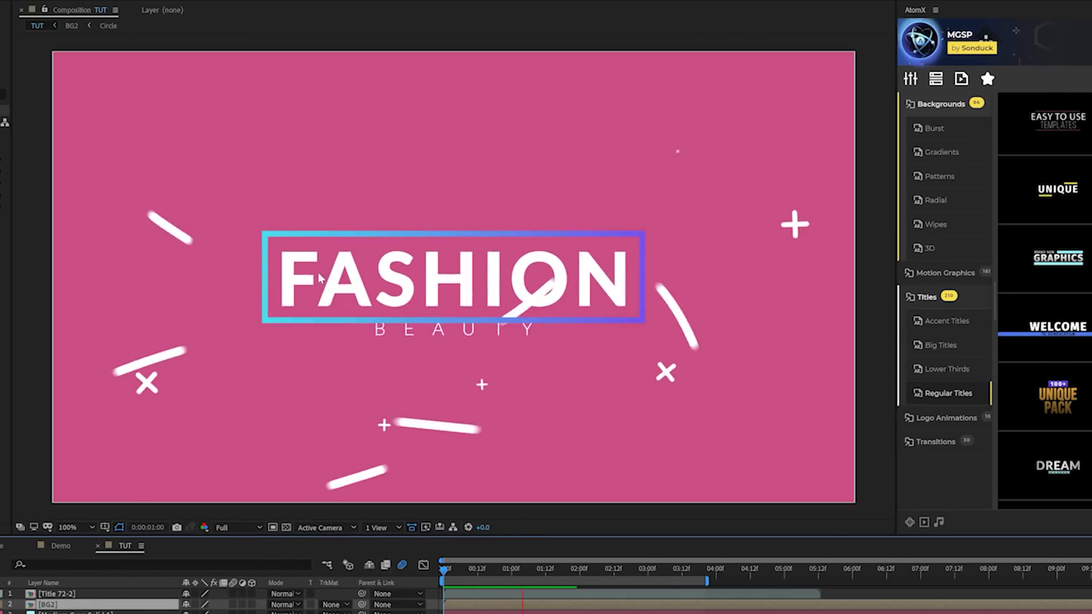
# - Open the Title 72-2 composition and widen the frame around the BACKGROUND text through the Control layer's effect settings
pyautogui.click(55, 606)
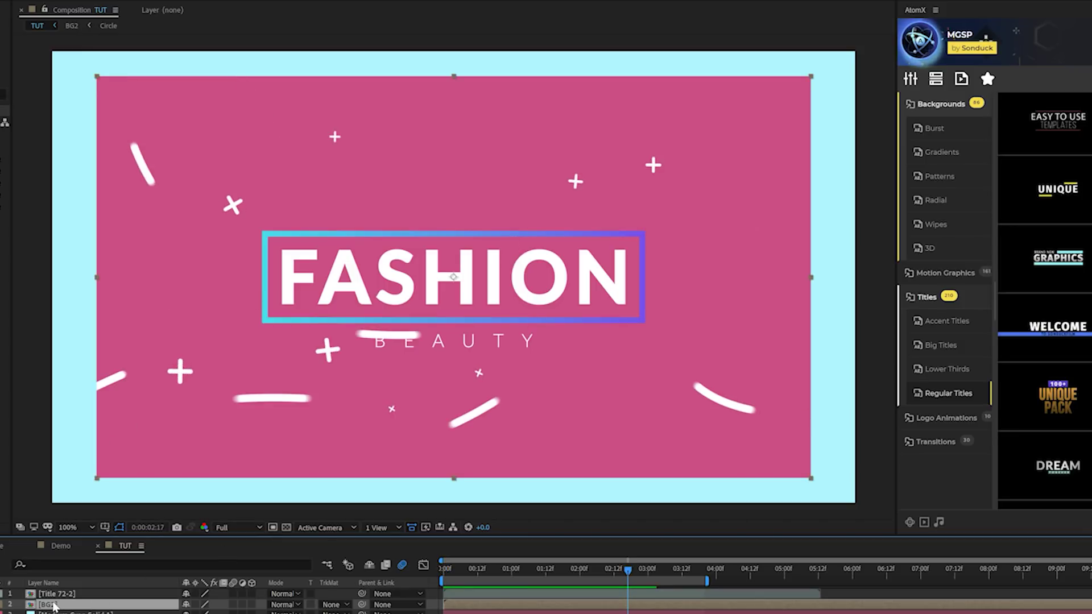
pyautogui.doubleClick(51, 594)
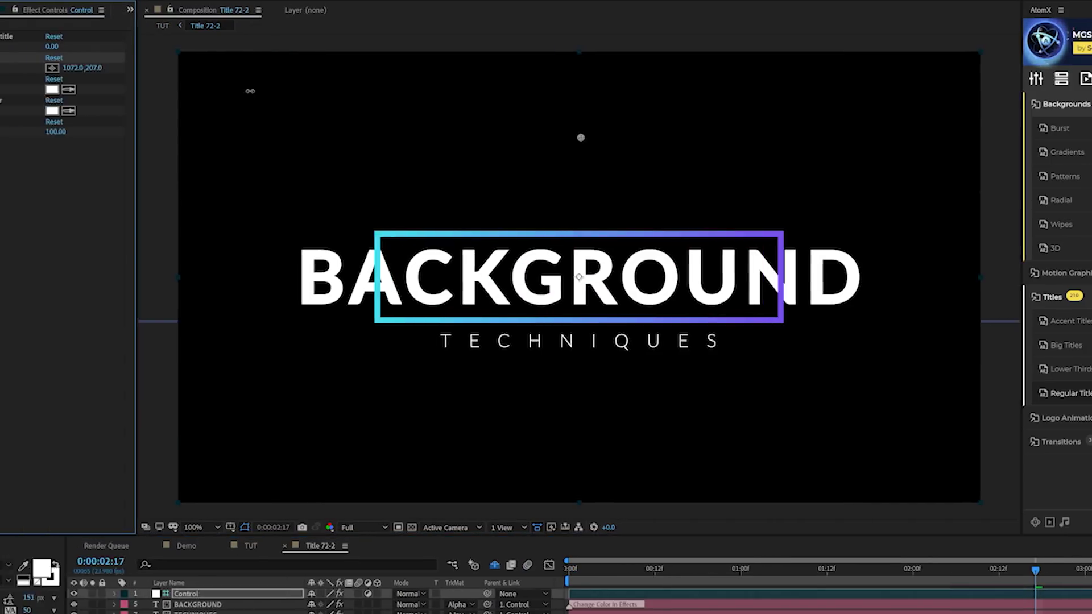
pyautogui.moveTo(120, 92); pyautogui.dragTo(337, 110)
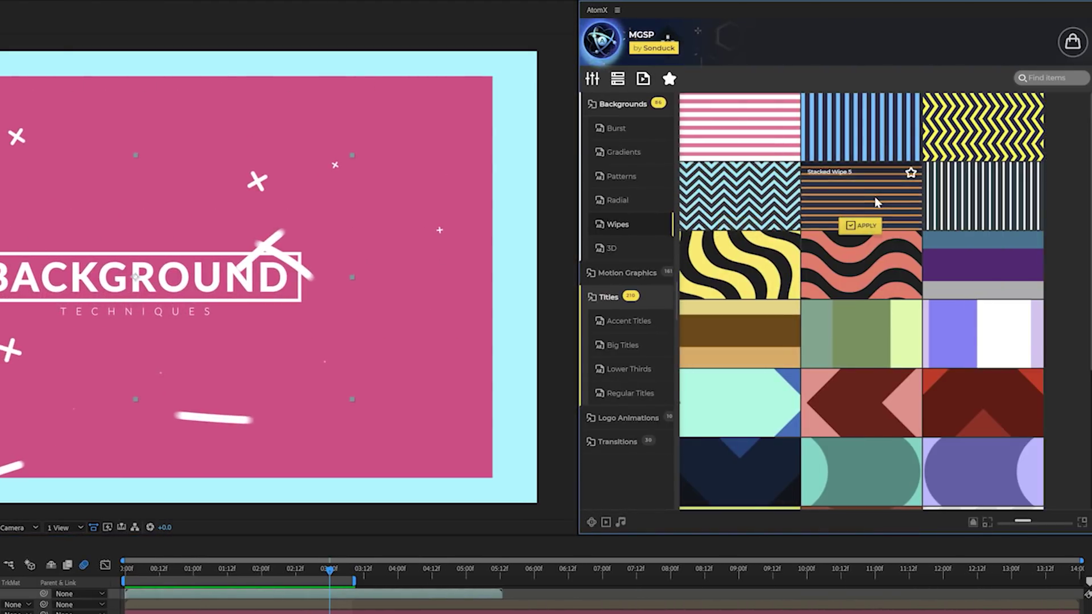
# - Look through the Wipes background presets and switch to the Patterns category
pyautogui.moveTo(868, 277)
pyautogui.scroll(-3, 859, 295)
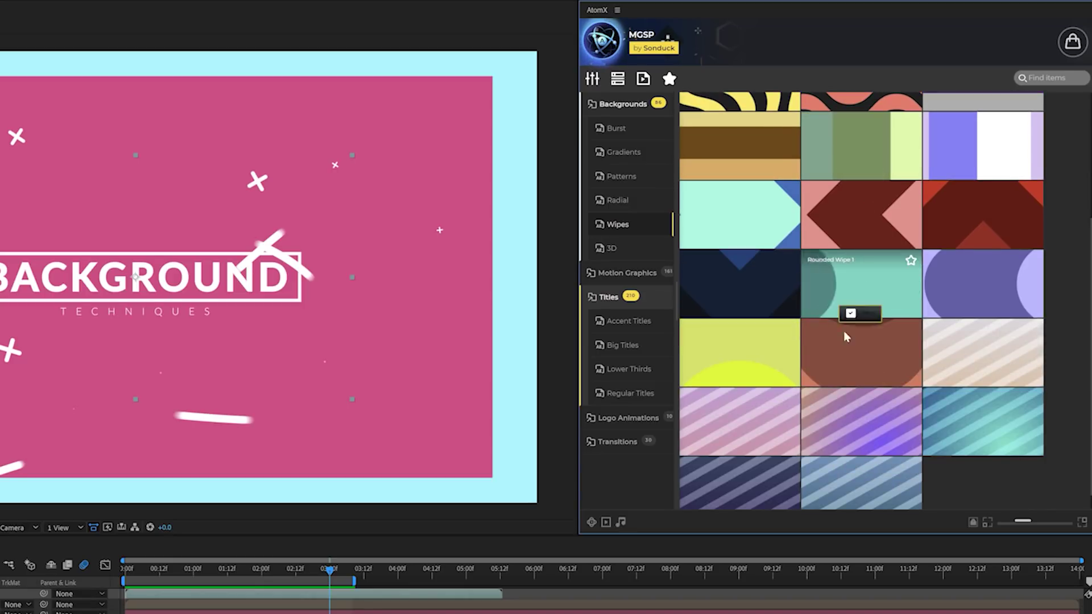
pyautogui.click(621, 179)
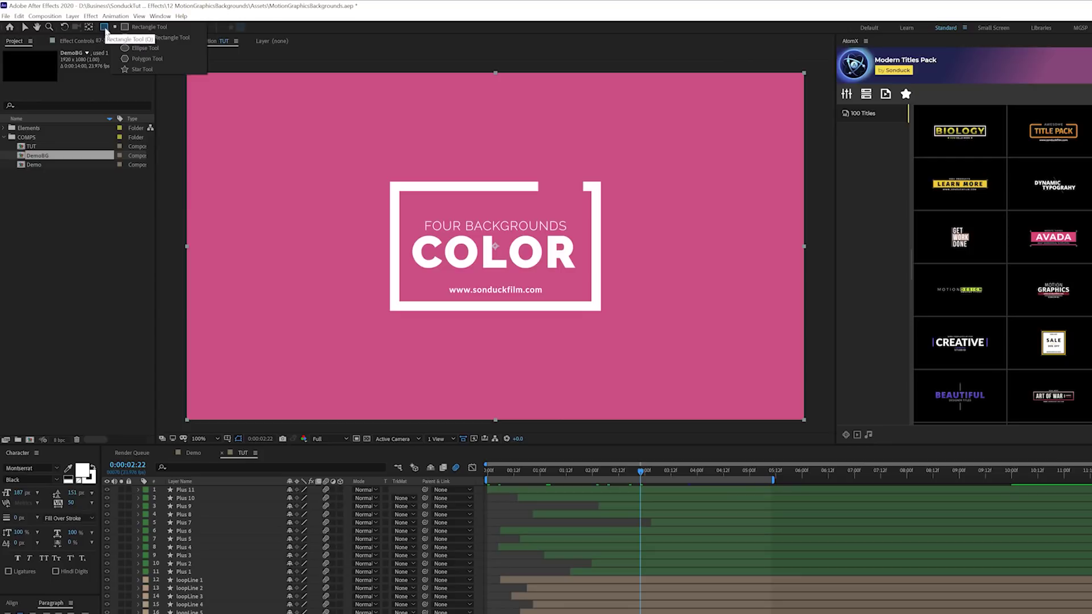
# - Draw a large circle over the title on a new shape layer with the Ellipse tool and set its white stroke to 55 px
pyautogui.click(144, 48)
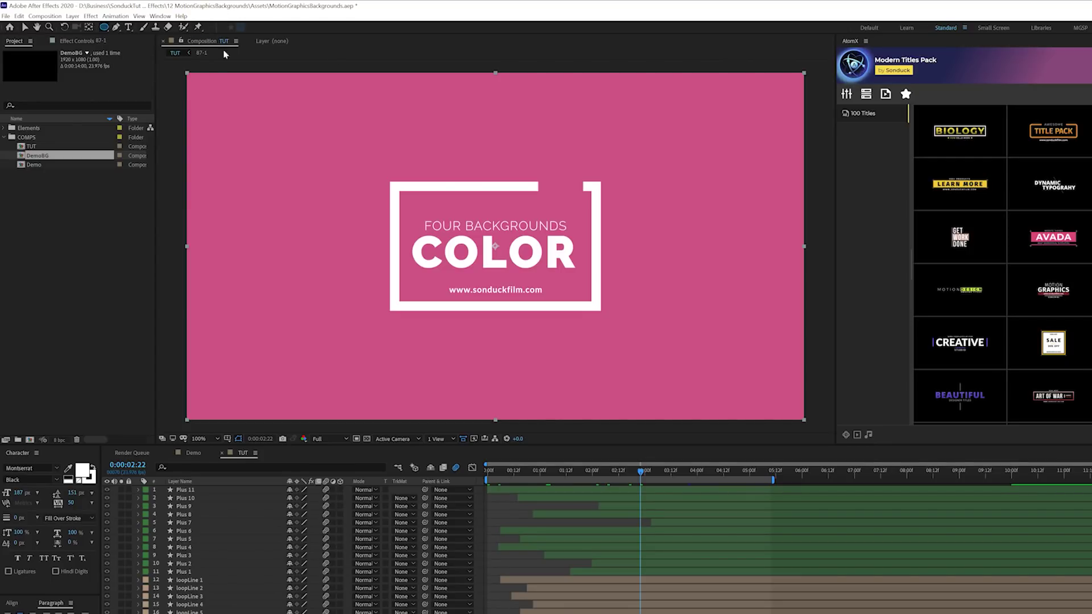
pyautogui.press('F2')
pyautogui.moveTo(335, 156); pyautogui.dragTo(586, 408)
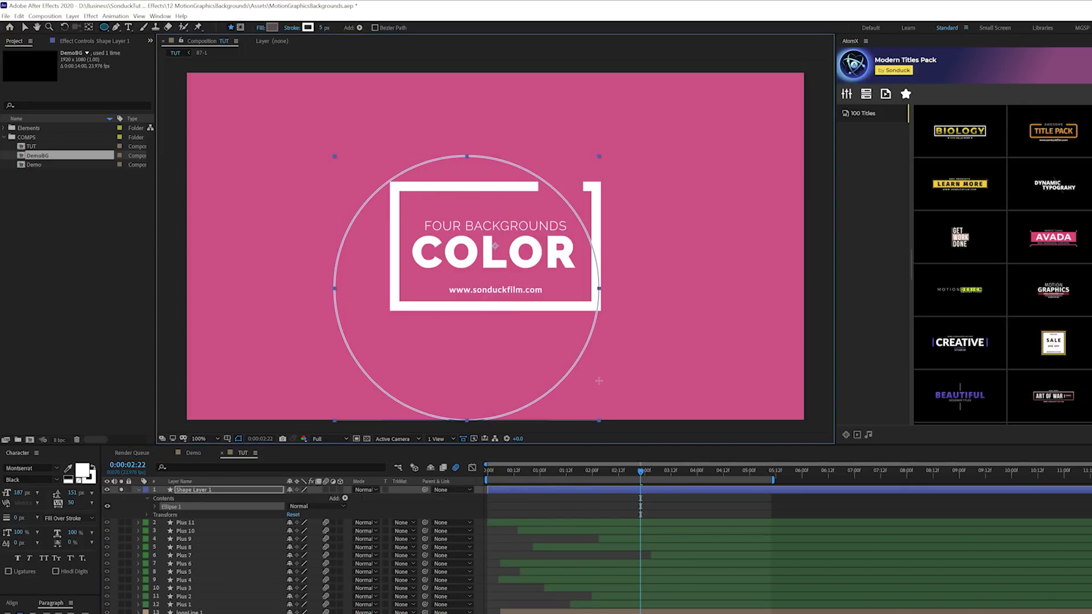
pyautogui.moveTo(322, 28); pyautogui.dragTo(350, 28)
# - Centre the circle's anchor point on the shape and align the circle to the middle of the composition
pyautogui.press('v')
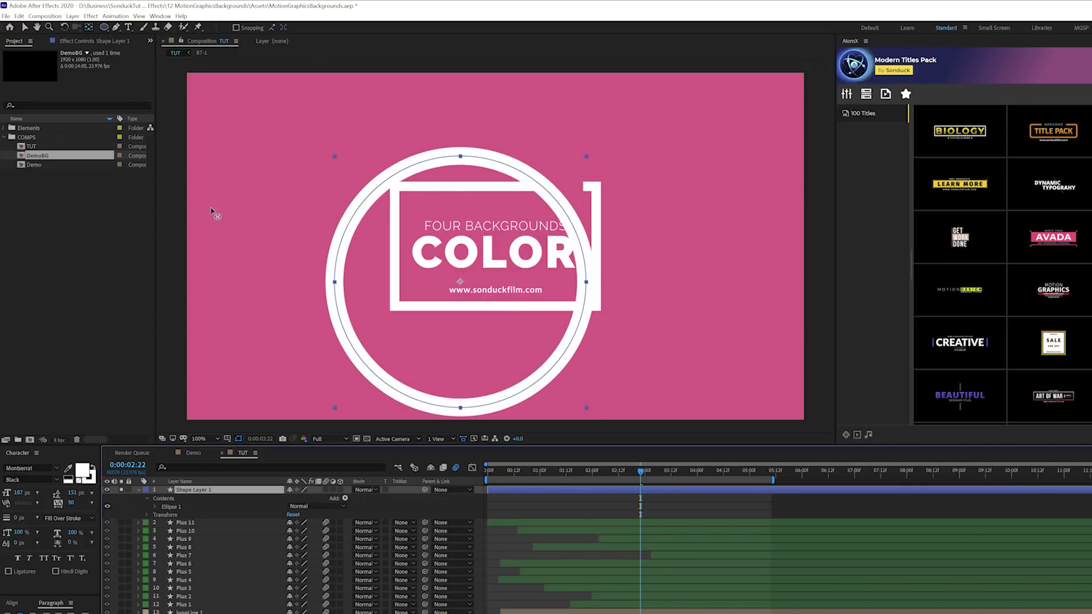
pyautogui.click(89, 28)
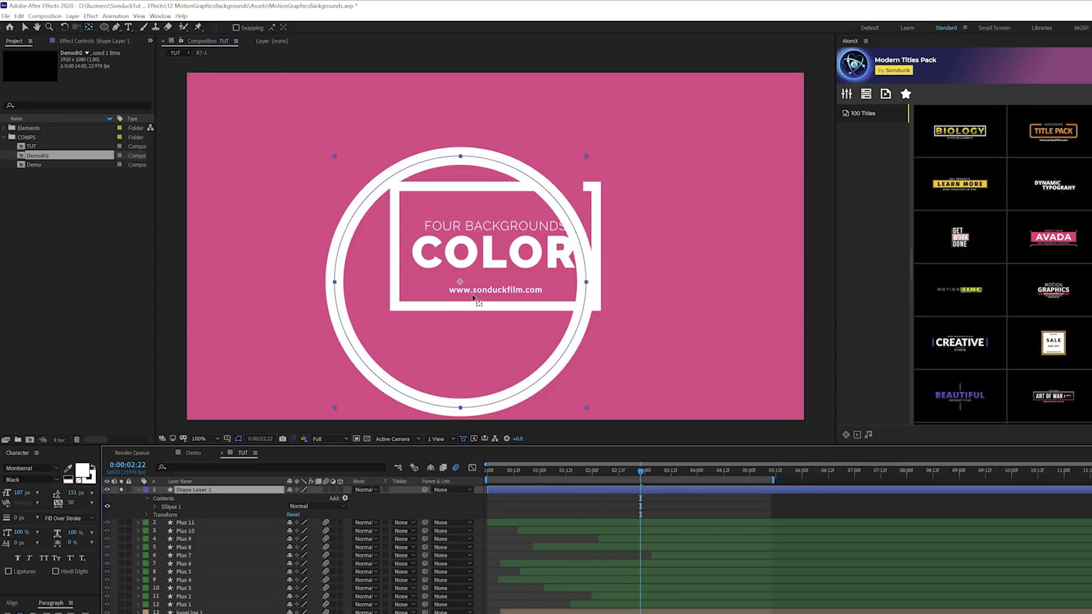
pyautogui.press('v')
pyautogui.hotkey('ctrl', 'Home')
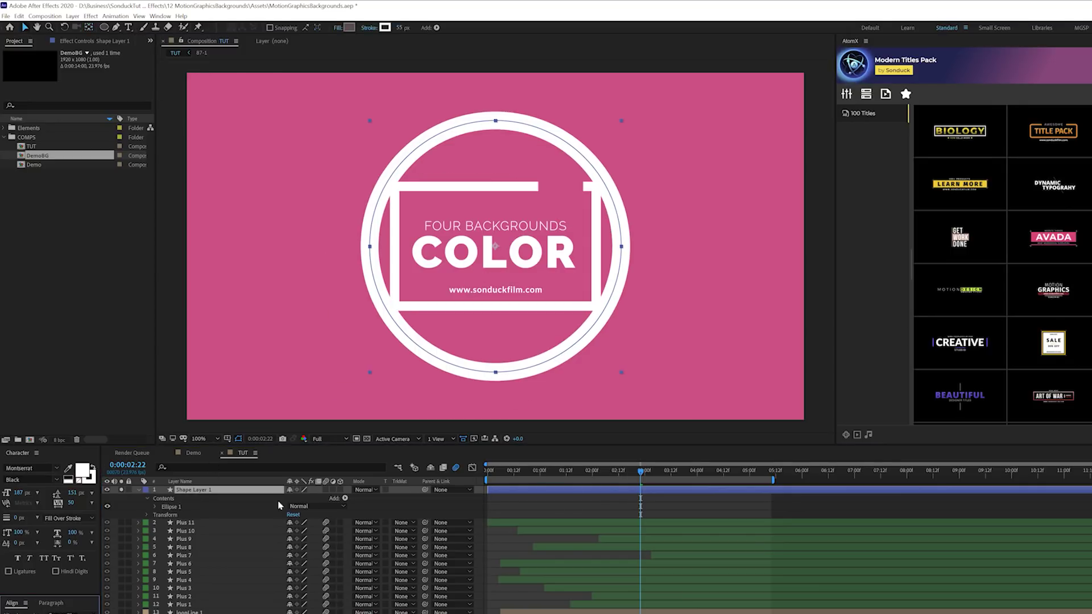
# - Add Trim Paths to the circle's shape layer and reduce its End to a little over half of the ring
pyautogui.click(345, 498)
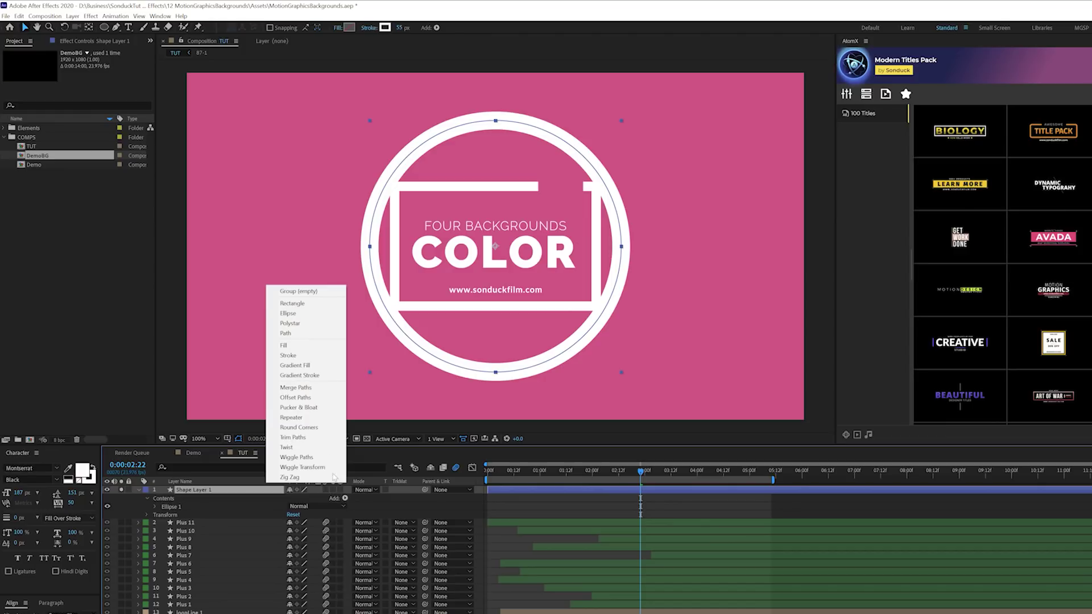
pyautogui.click(305, 437)
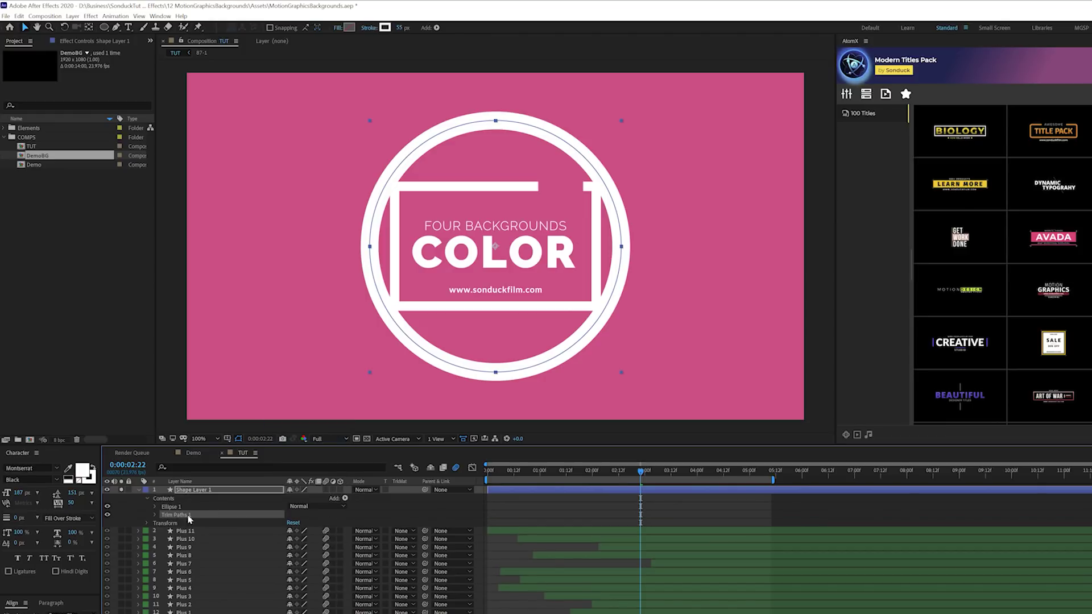
pyautogui.click(155, 515)
pyautogui.moveTo(293, 530); pyautogui.dragTo(273, 533)
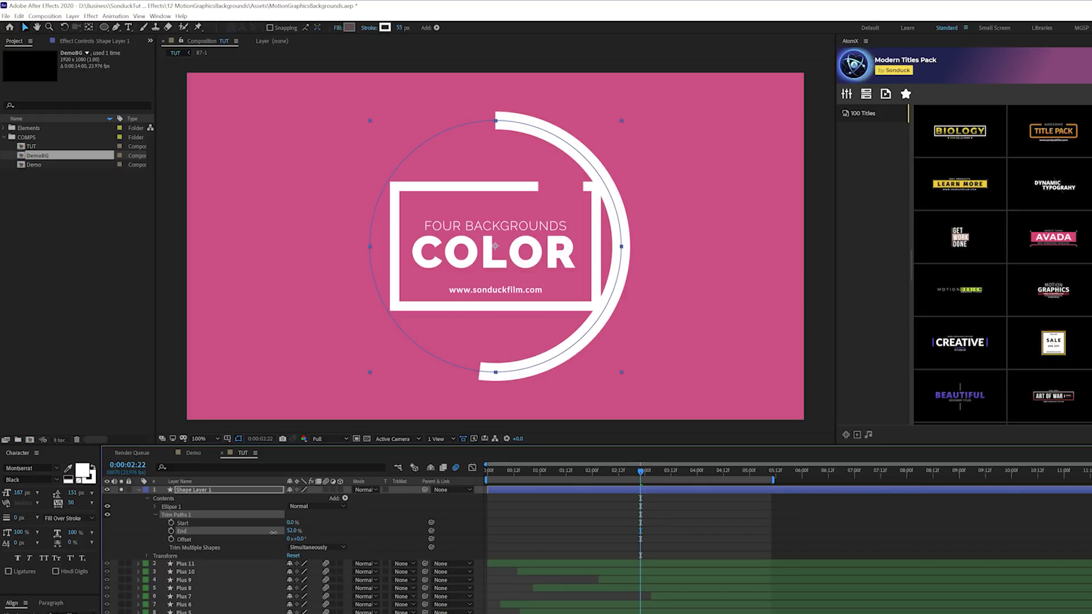
# - Set the circle stroke's Line Cap to Round Cap
pyautogui.click(155, 507)
pyautogui.click(163, 523)
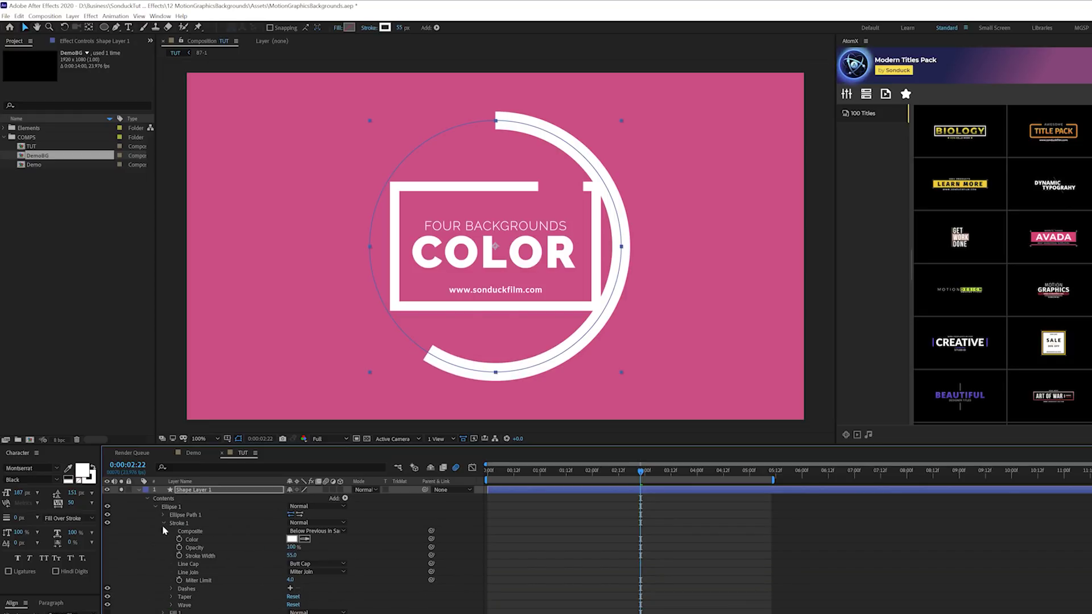
pyautogui.click(288, 563)
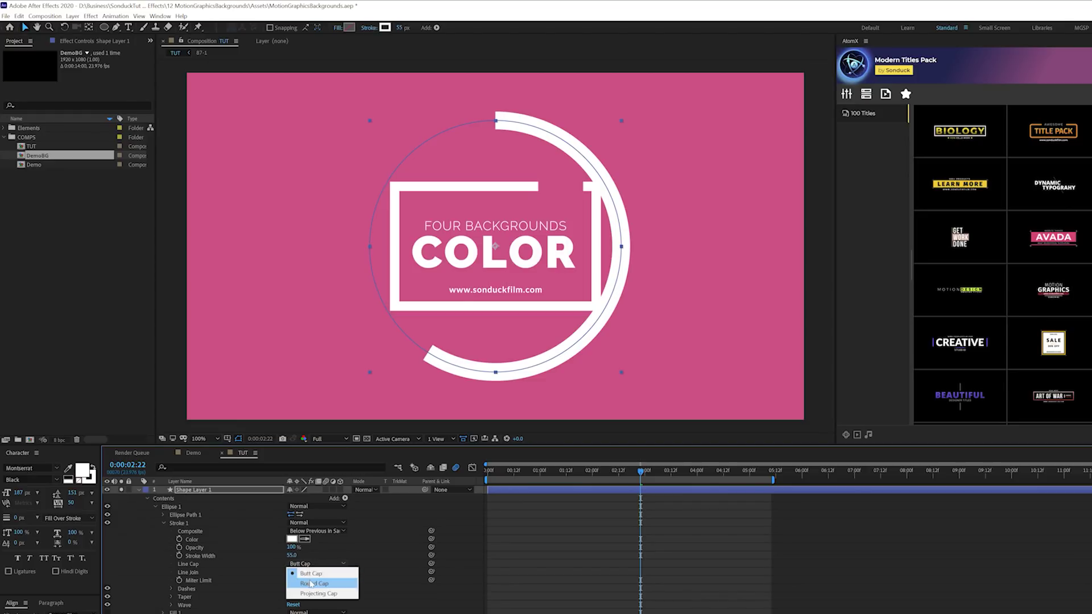
pyautogui.click(312, 583)
pyautogui.click(147, 499)
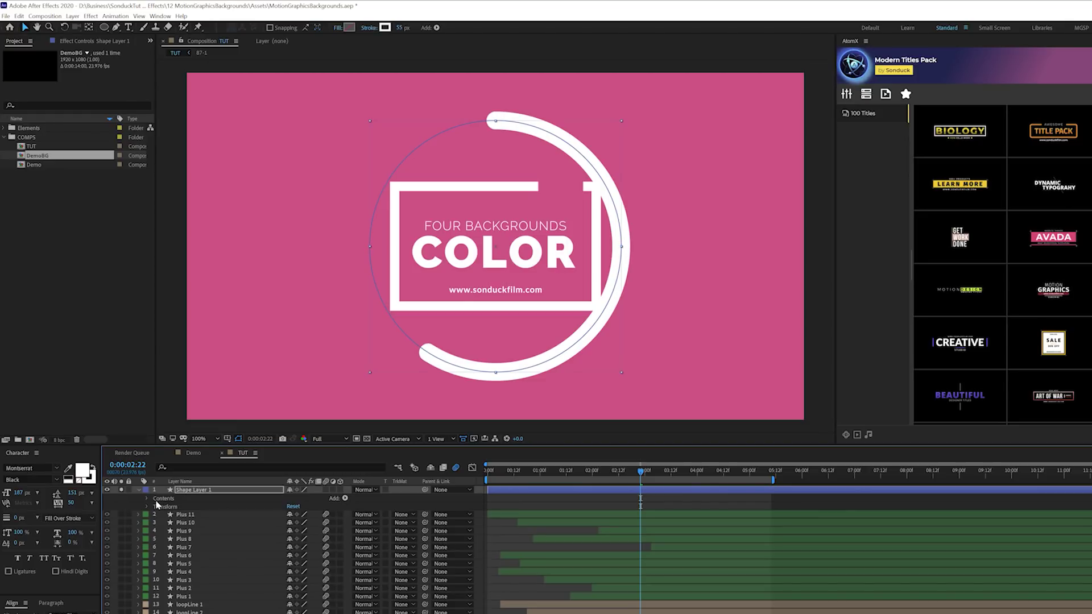
pyautogui.click(138, 490)
# - Duplicate the trimmed circle layer and turn the copy's Trim Paths Offset to 20°
pyautogui.click(237, 492)
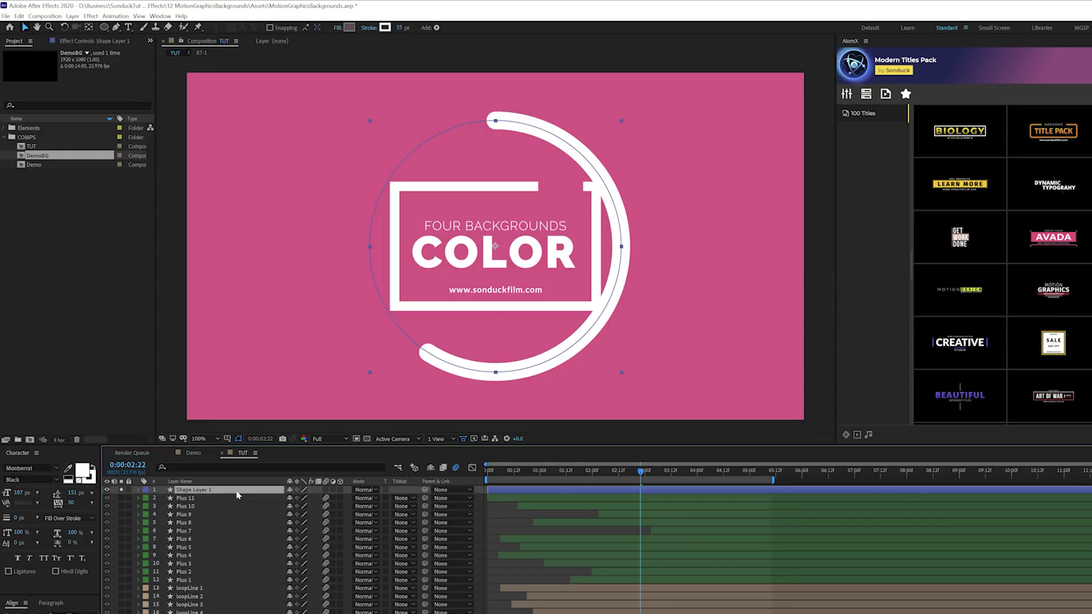
pyautogui.hotkey('ctrl', 'd')
pyautogui.click(140, 491)
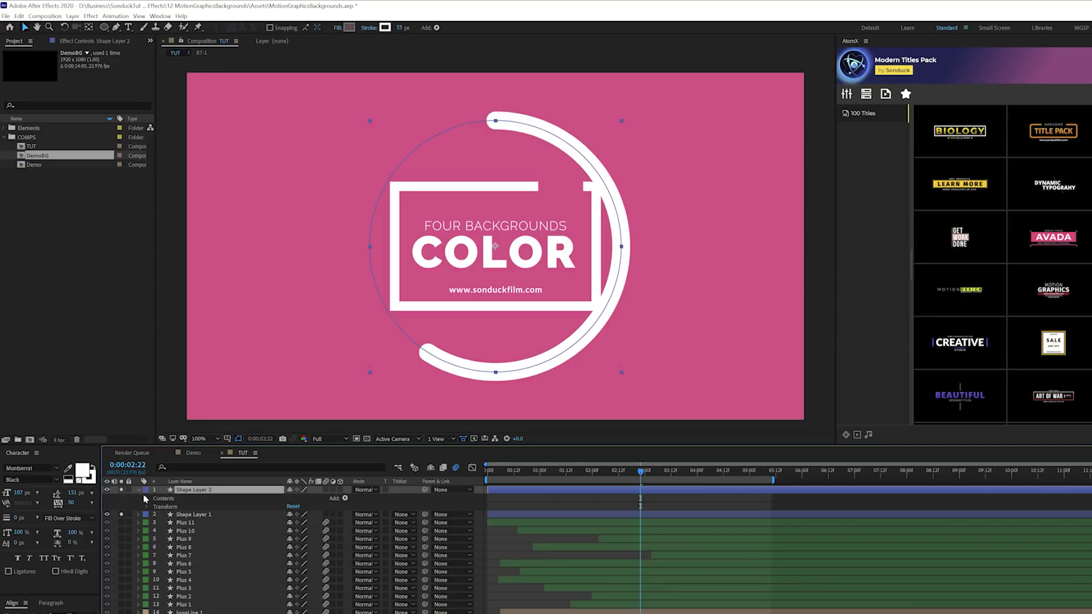
pyautogui.click(147, 499)
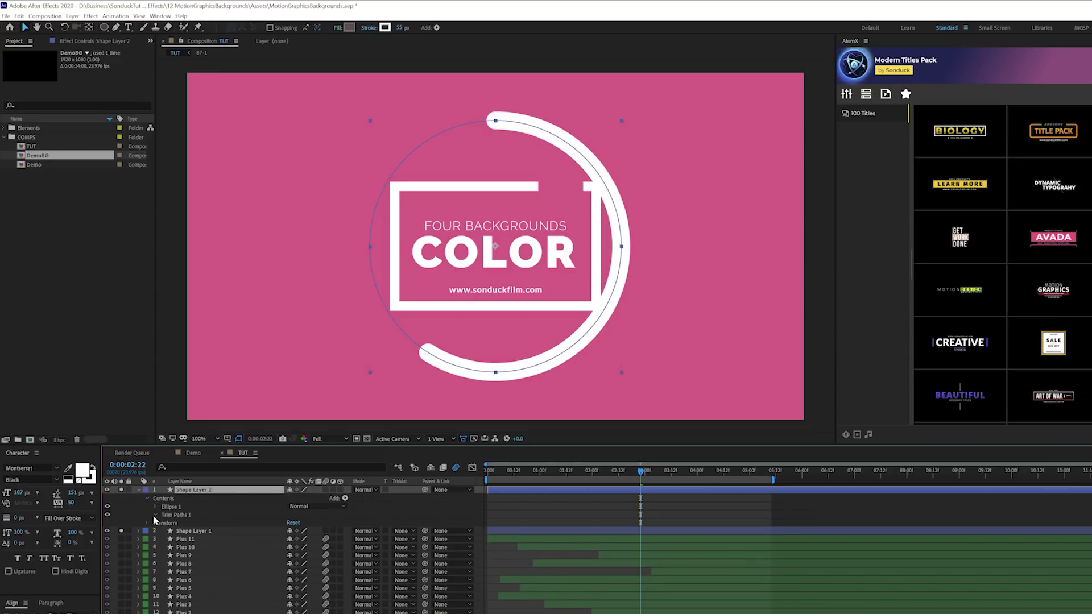
pyautogui.click(155, 515)
pyautogui.moveTo(297, 538); pyautogui.dragTo(303, 538)
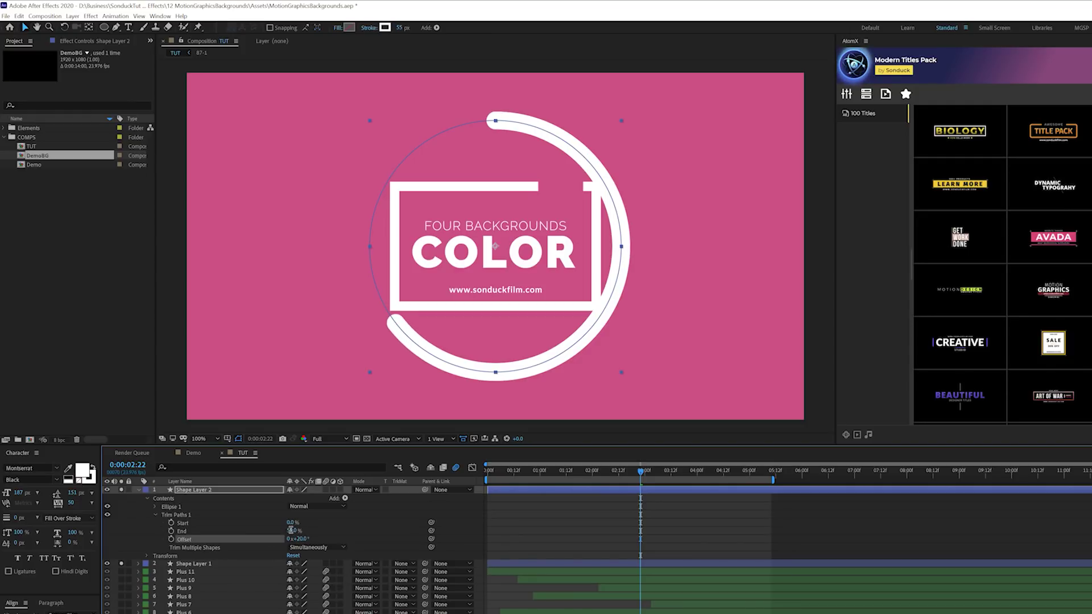
# - Shorten the duplicate to a small dot just past the arc's lower end with Trim Paths Start 58% and Offset 21°
pyautogui.write('58')
pyautogui.press('Tab')
pyautogui.press('Tab')
pyautogui.press('Tab')
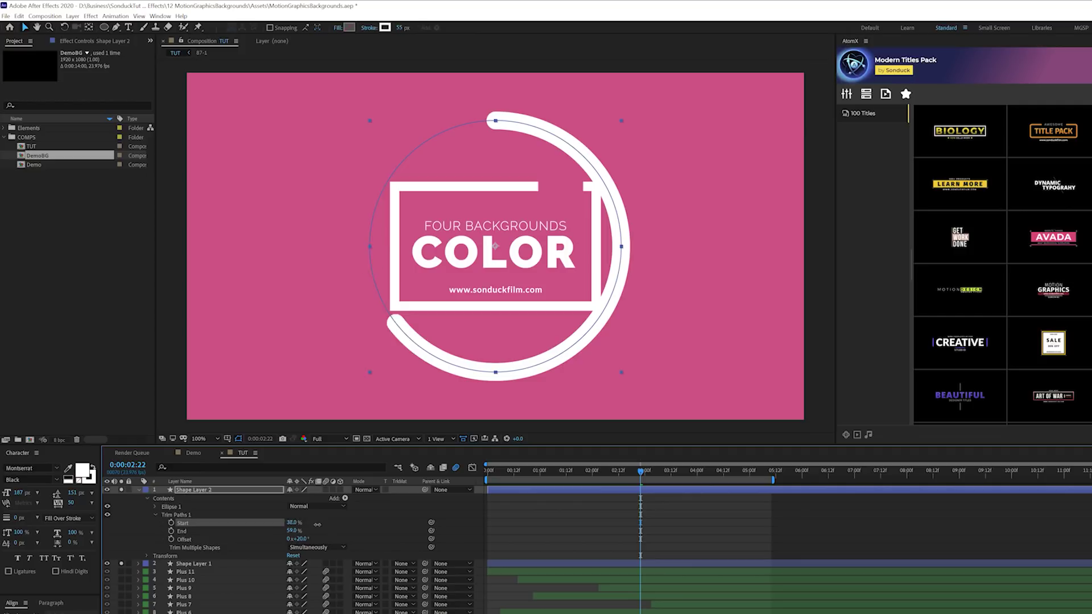
pyautogui.write('66')
pyautogui.press('Return')
pyautogui.moveTo(294, 522); pyautogui.dragTo(292, 521)
pyautogui.moveTo(298, 522); pyautogui.dragTo(297, 523)
pyautogui.click(293, 523)
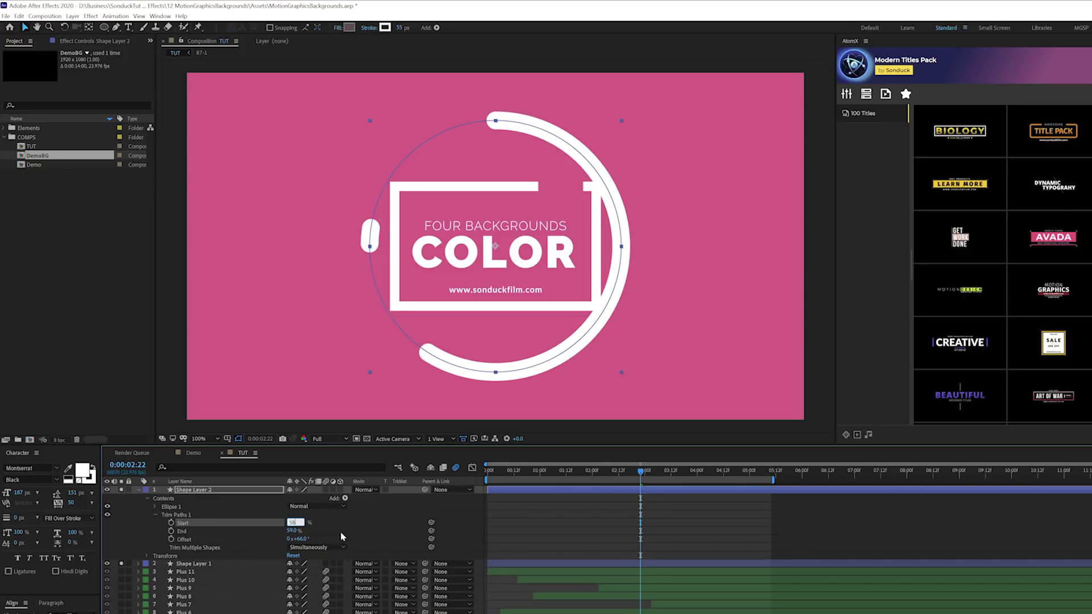
pyautogui.write('58')
pyautogui.press('Return')
pyautogui.moveTo(297, 539)
pyautogui.mouseDown()
pyautogui.moveTo(315, 544)
pyautogui.moveTo(278, 544)
pyautogui.mouseUp()
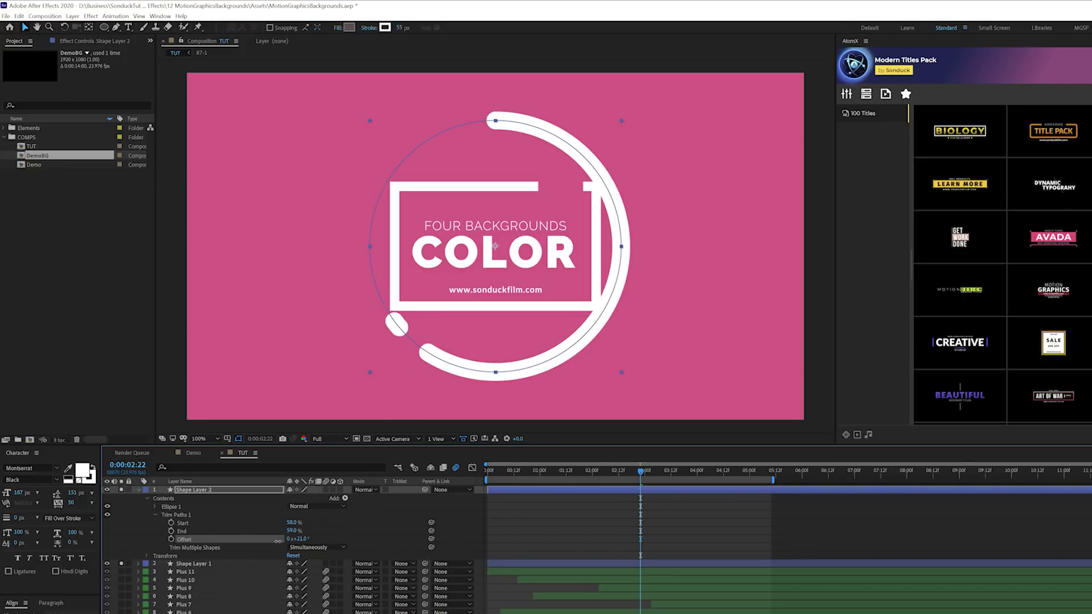
# - Duplicate the dot layer and trim one of the two into a longer dash with Start 67% and Offset 34°
pyautogui.click(198, 491)
pyautogui.hotkey('ctrl', 'd')
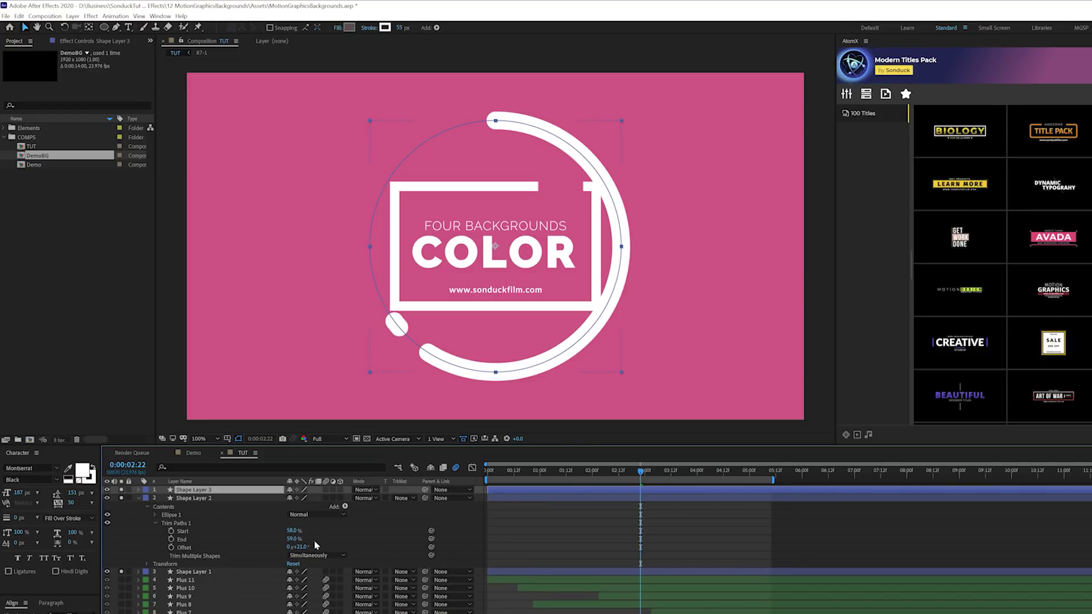
pyautogui.moveTo(298, 546)
pyautogui.mouseDown()
pyautogui.moveTo(311, 546)
pyautogui.moveTo(302, 531)
pyautogui.moveTo(294, 545)
pyautogui.mouseUp()
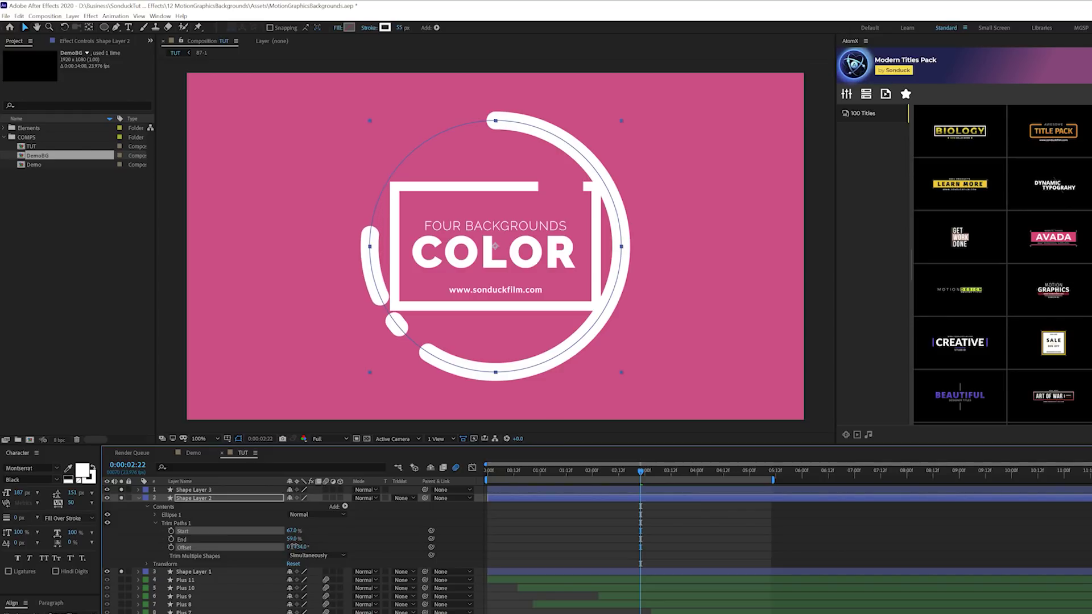
pyautogui.press('F2')
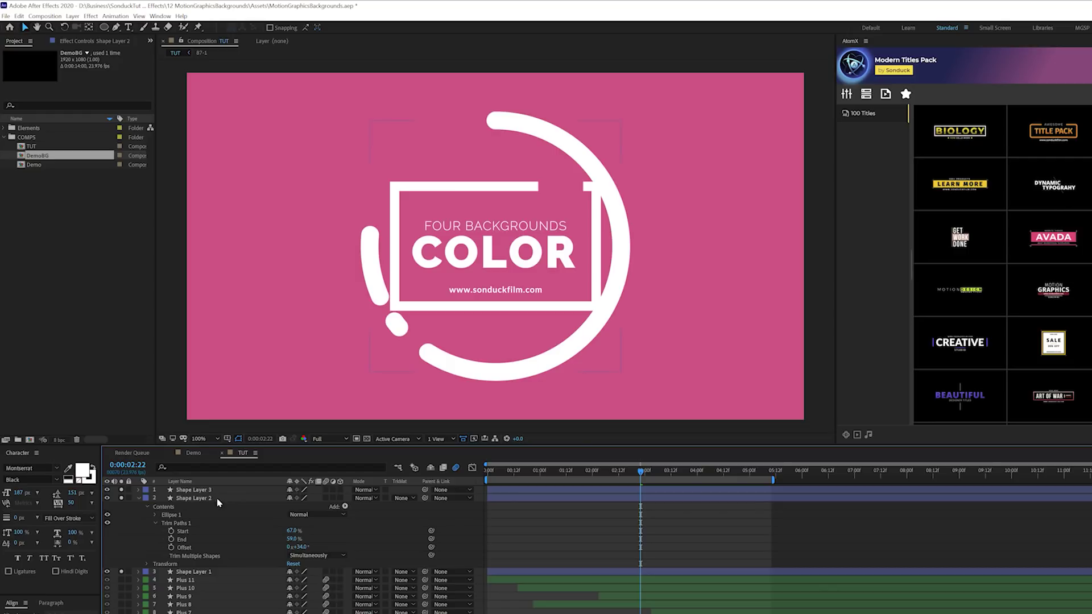
pyautogui.click(138, 498)
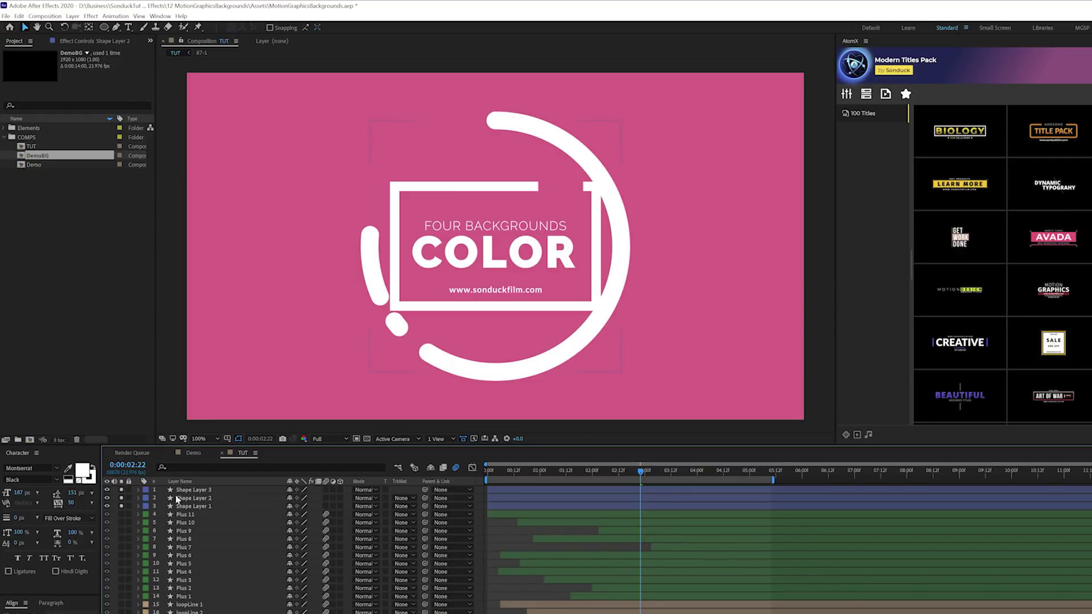
# - Pre-compose the three circle shape layers into a composition named Circle
pyautogui.click(193, 490)
pyautogui.keyDown('shift'); pyautogui.click(196, 506); pyautogui.keyUp('shift')
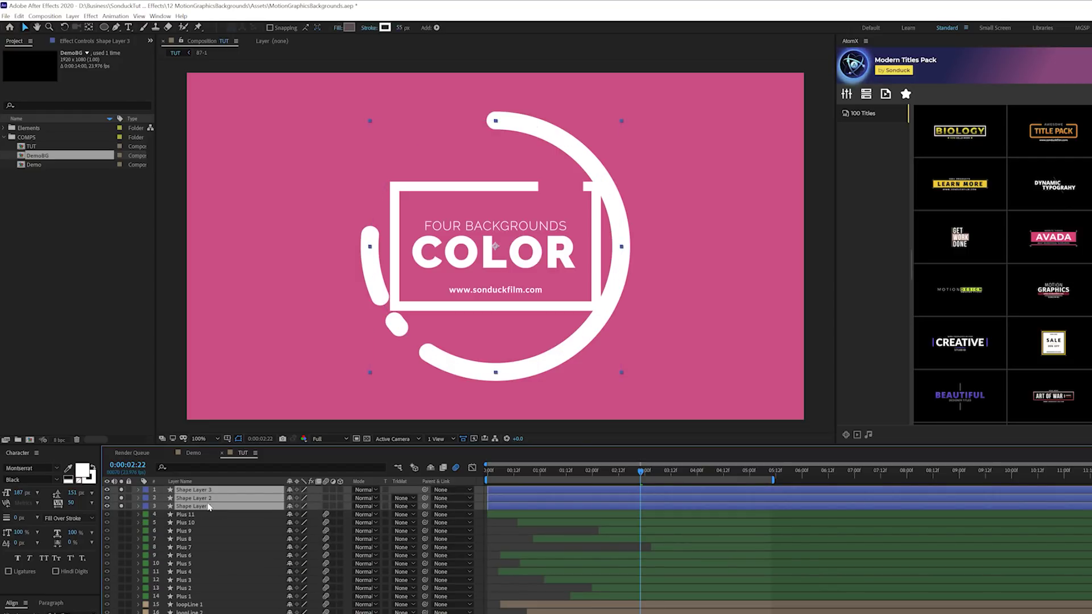
pyautogui.hotkey('ctrl', 'shift', 'c')
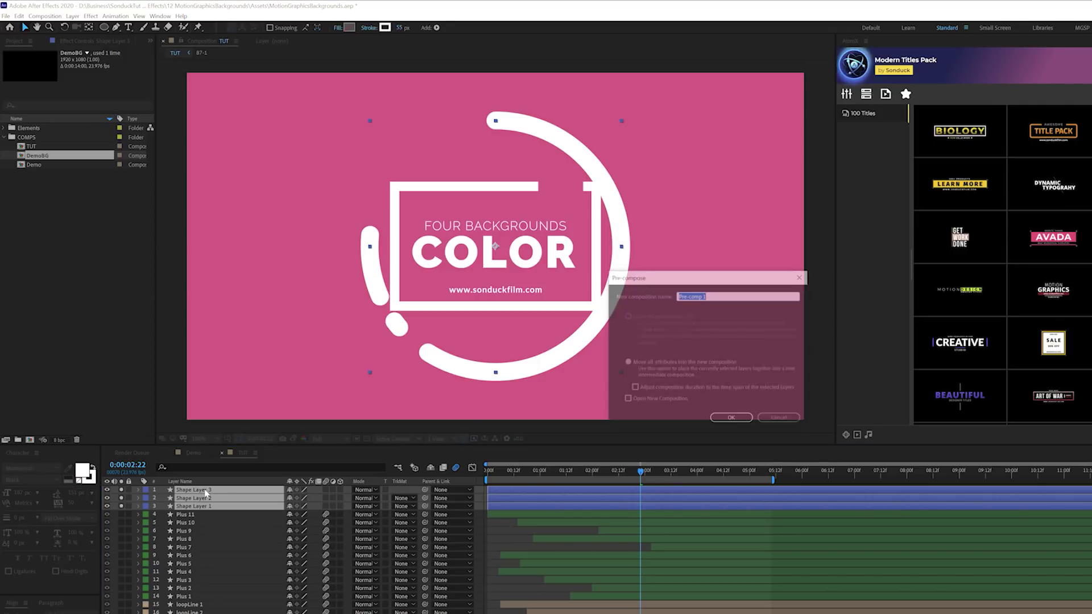
pyautogui.write('Circle')
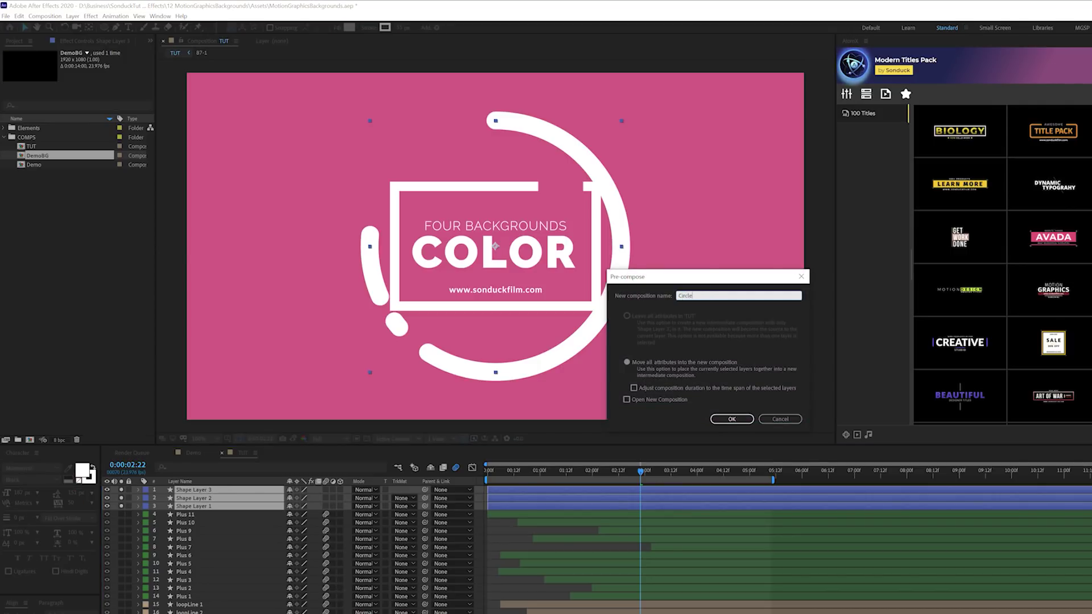
pyautogui.press('Return')
# - Add the expression time*50 to the Circle layer's Rotation and preview the spin from the start
pyautogui.press('Home')
pyautogui.press('r')
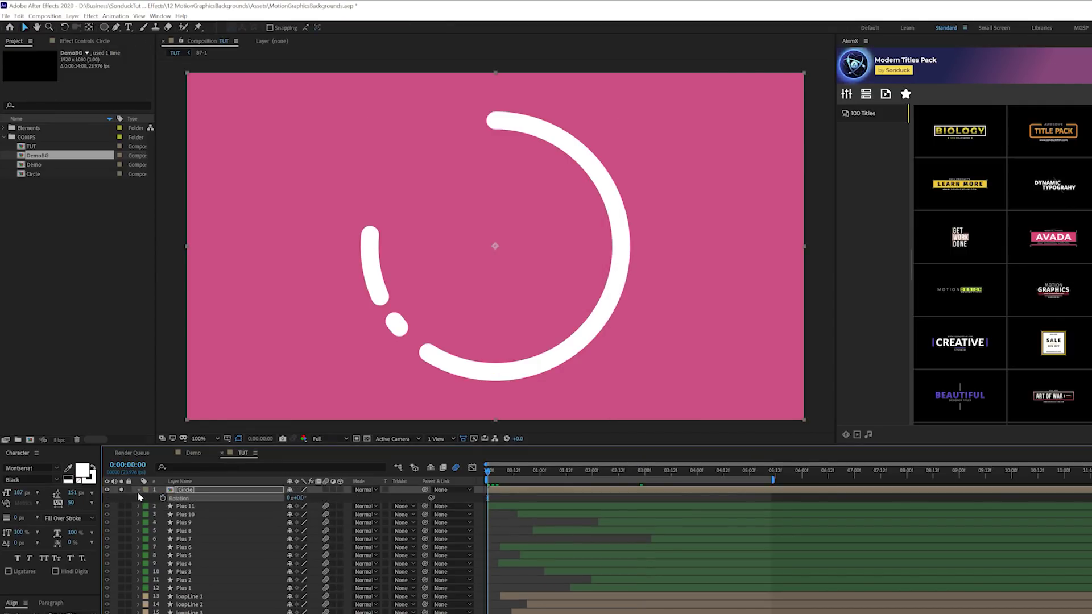
pyautogui.click(138, 490)
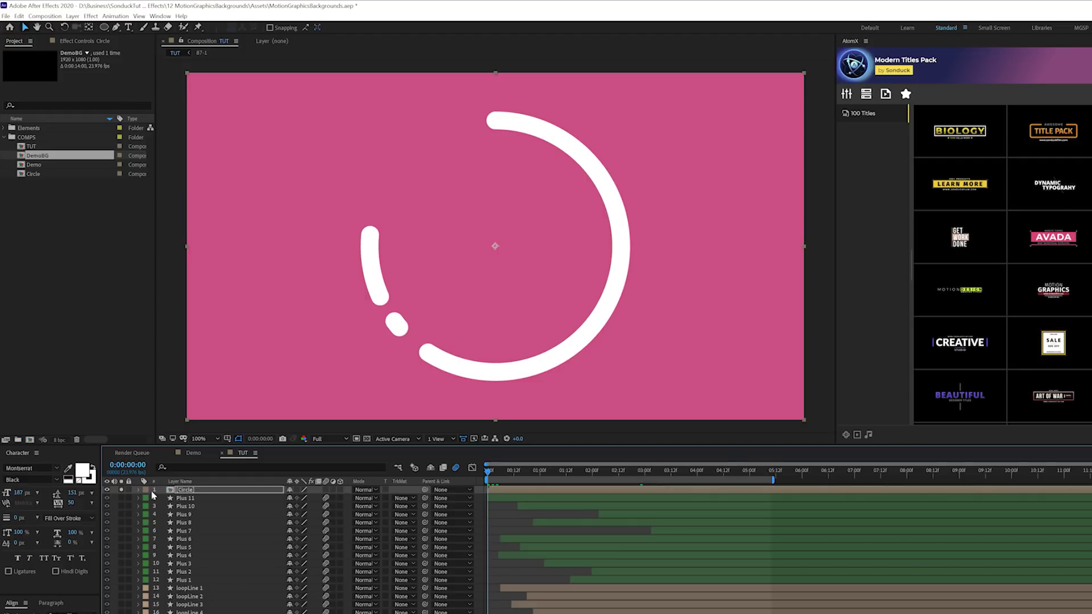
pyautogui.press('r')
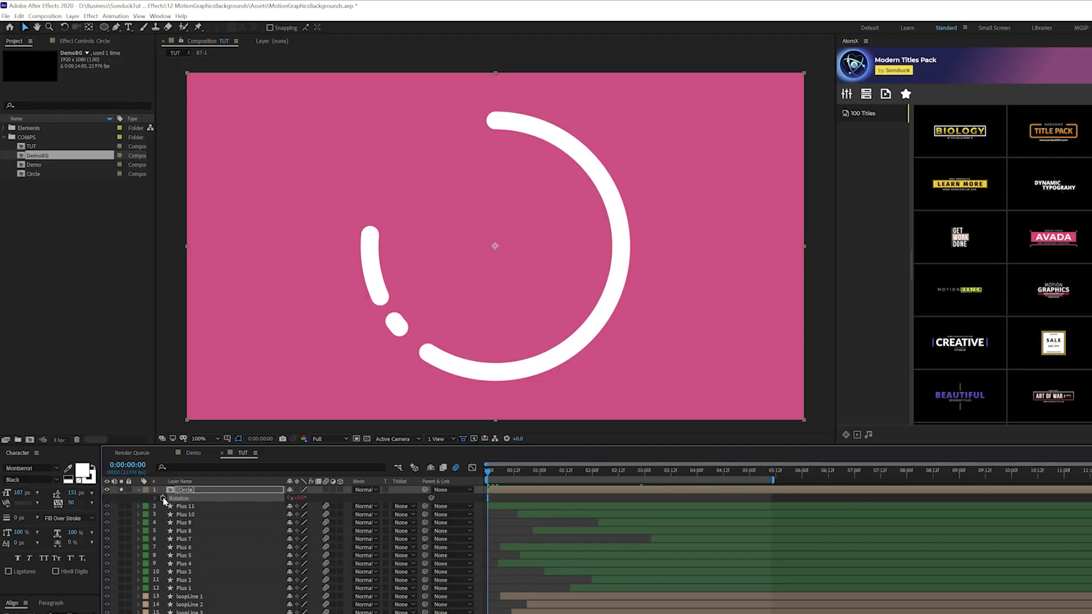
pyautogui.keyDown('alt'); pyautogui.click(163, 499); pyautogui.keyUp('alt')
pyautogui.write('time*50')
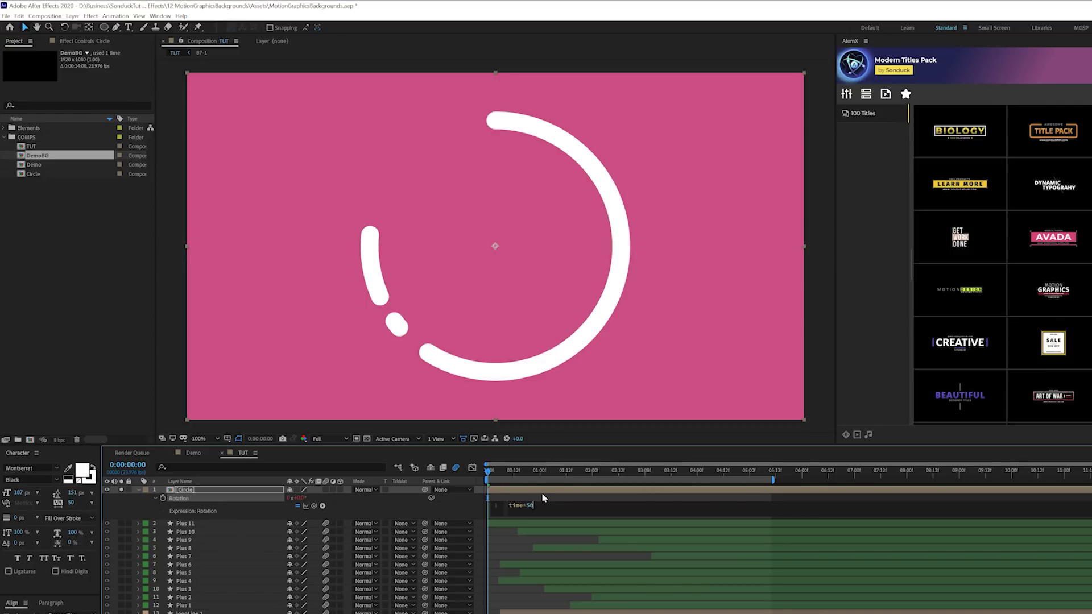
pyautogui.click(499, 484)
pyautogui.press('space')
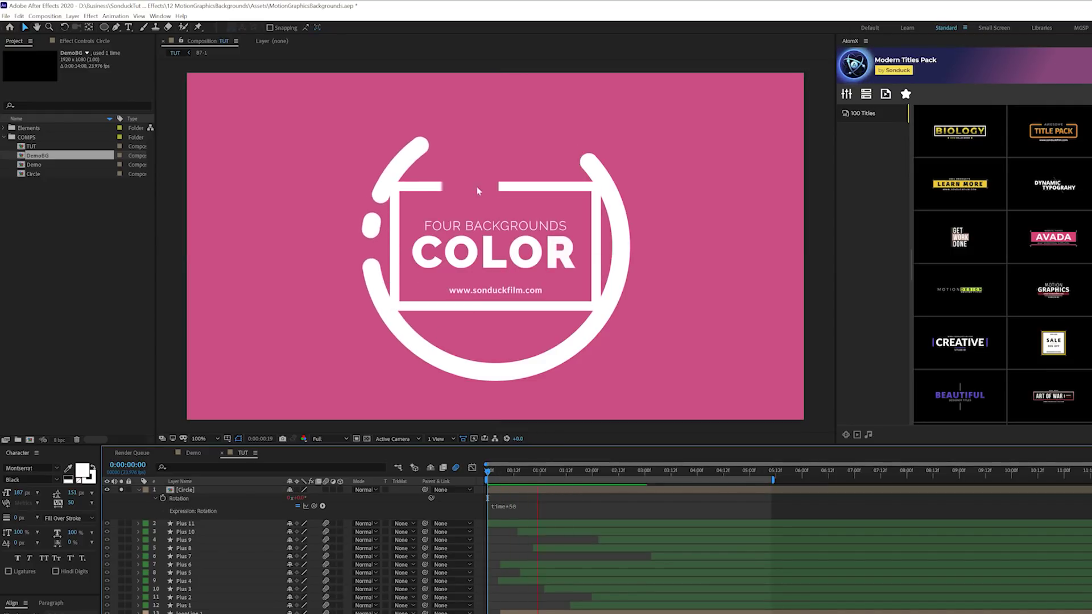
# - Scale the Circle layer up to 194% so the ring extends past the frame
pyautogui.click(143, 492)
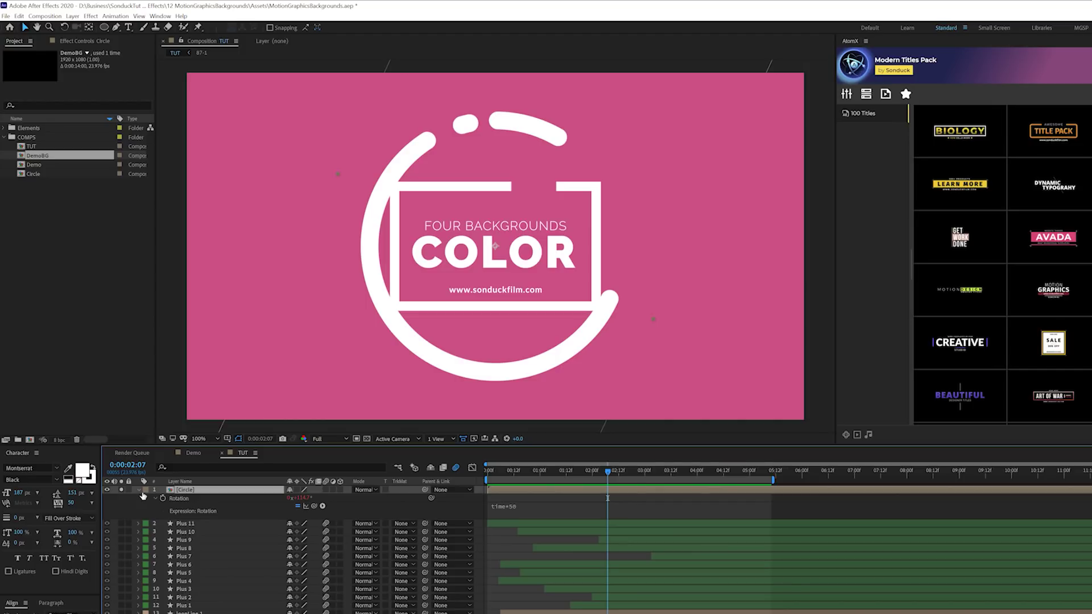
pyautogui.click(140, 490)
pyautogui.press('s')
pyautogui.moveTo(300, 498); pyautogui.dragTo(352, 498)
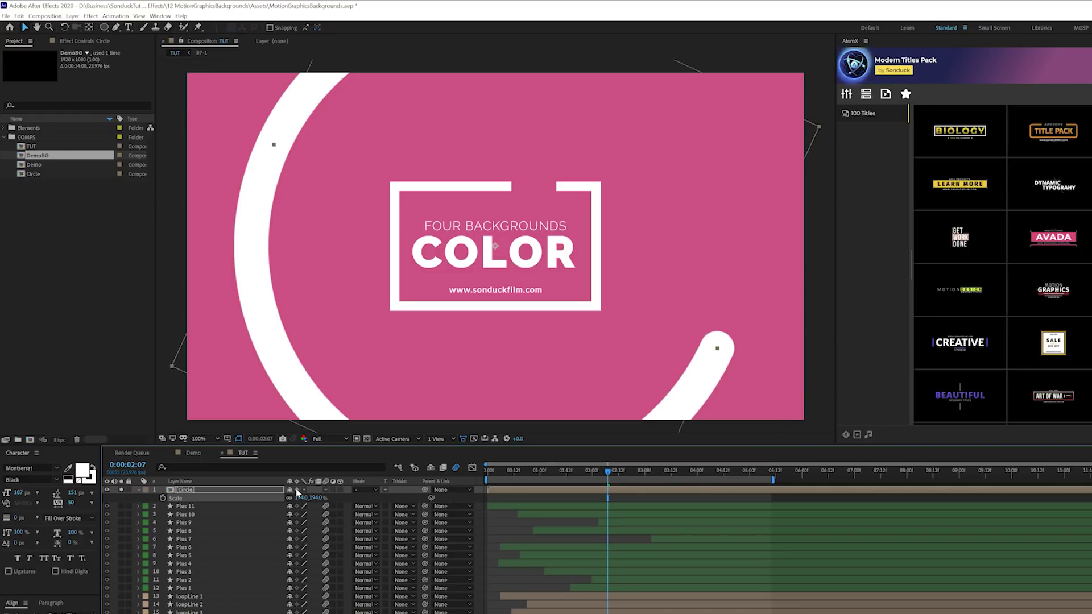
# - Duplicate the Circle layer and scale the copy down to a smaller ring surrounding the title box
pyautogui.click(187, 490)
pyautogui.hotkey('ctrl', 'd')
pyautogui.moveTo(301, 498); pyautogui.dragTo(253, 494)
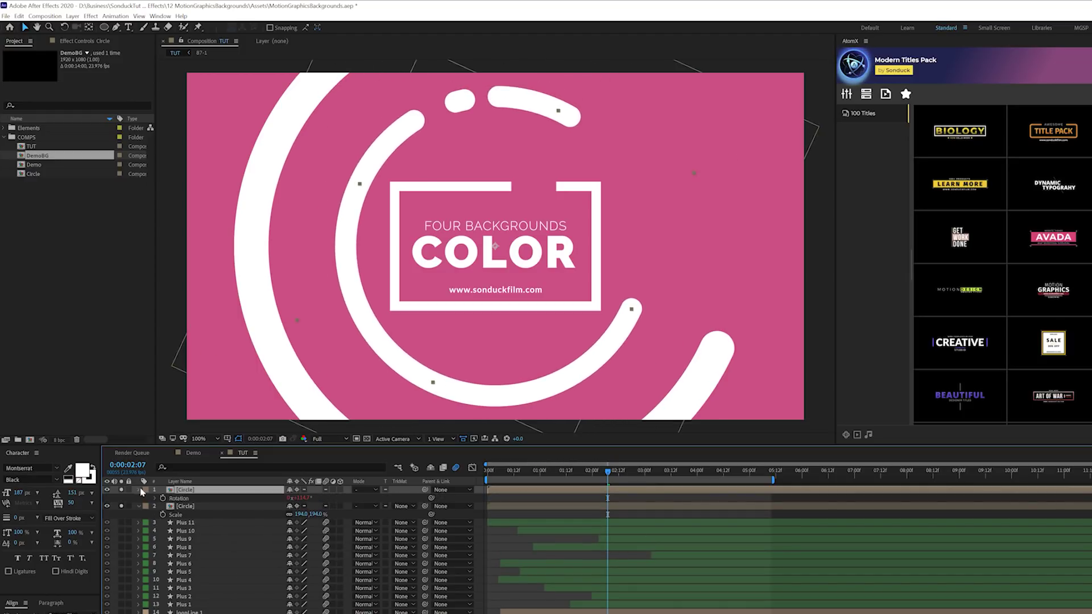
pyautogui.press('s')
# - Apply the Distort Transform effect to the smaller Circle layer and set its Rotation to 160°
pyautogui.click(90, 15)
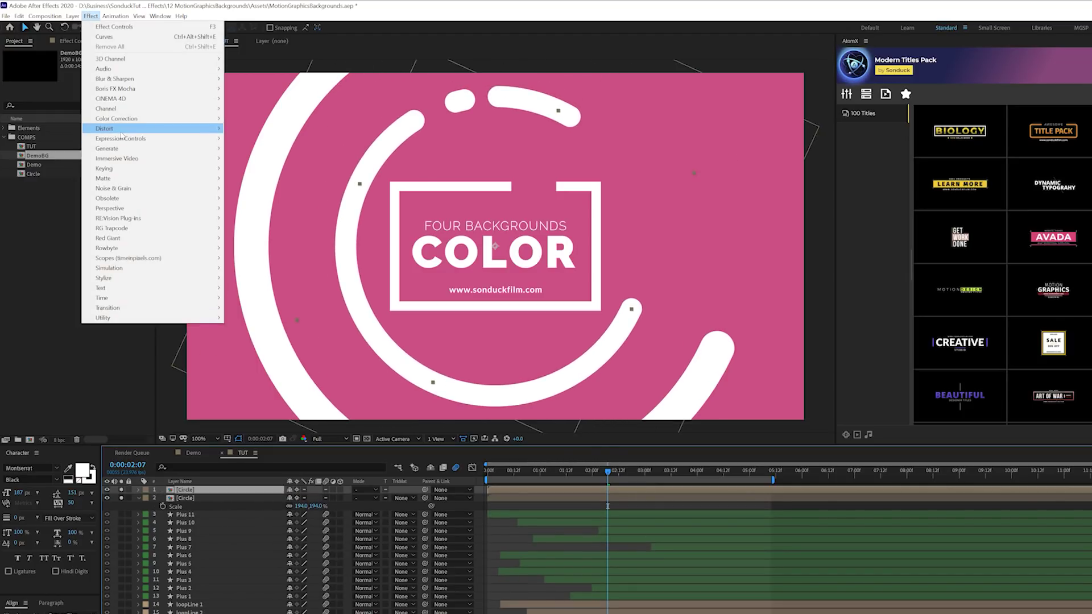
pyautogui.moveTo(123, 128)
pyautogui.click(254, 437)
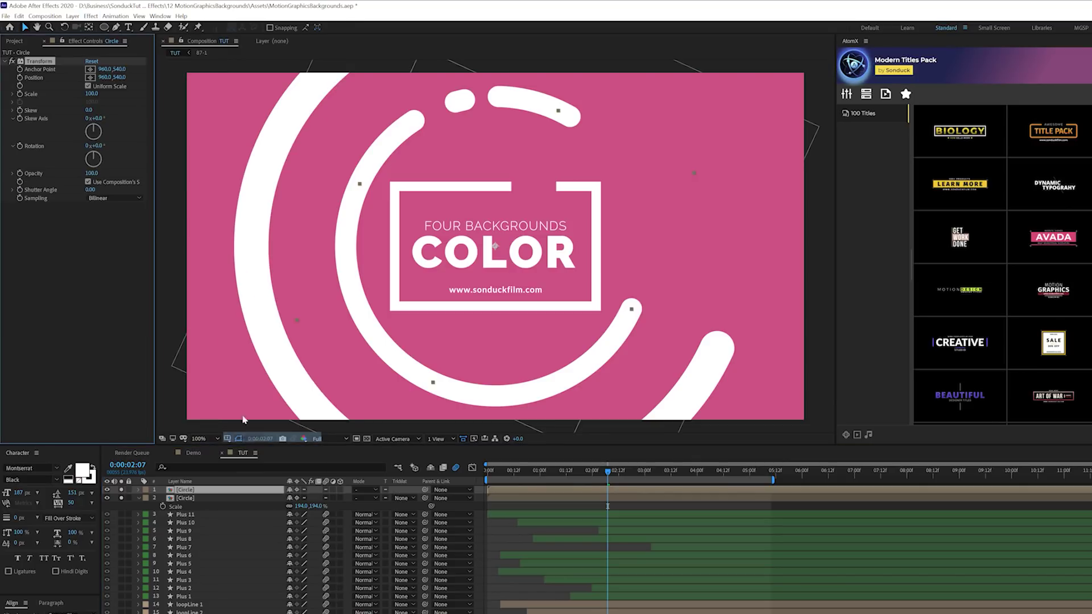
pyautogui.moveTo(96, 145); pyautogui.dragTo(208, 178)
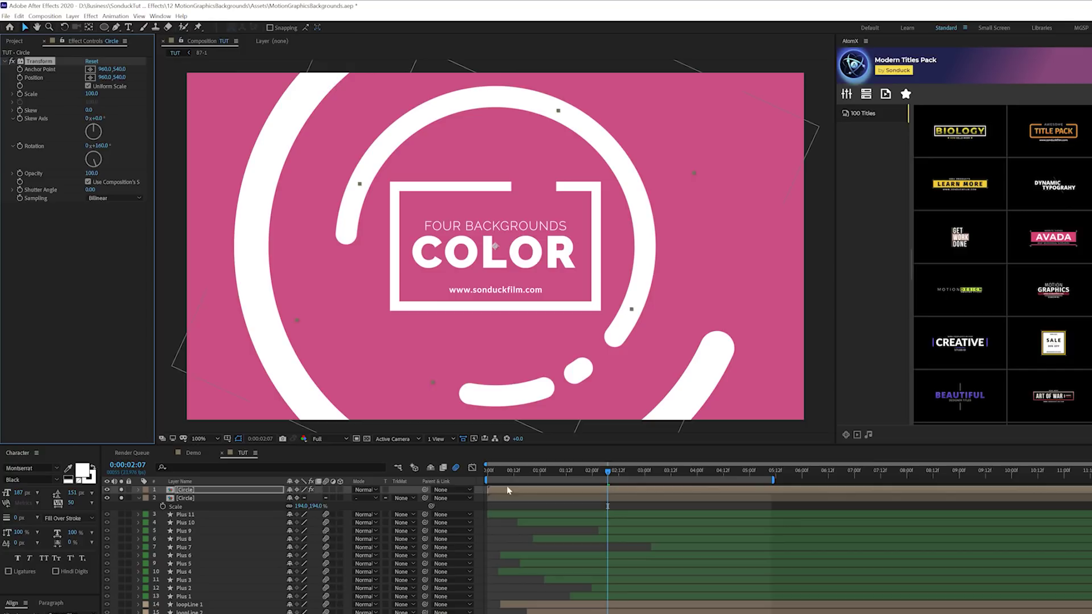
# - Change the smaller ring's Rotation expression to time*-50 and preview the counter-rotating rings from the start
pyautogui.press('r')
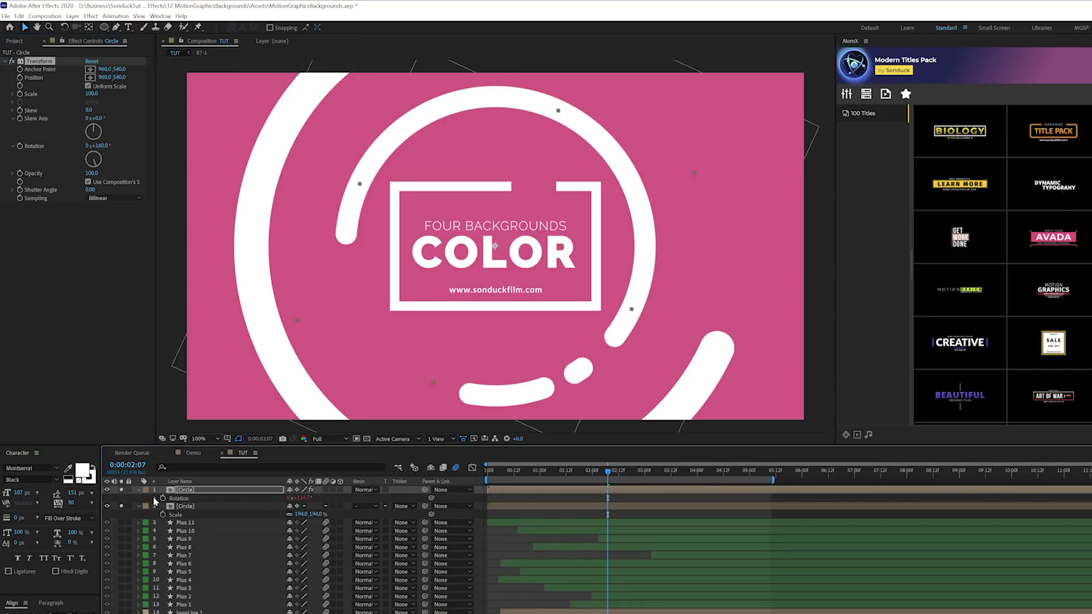
pyautogui.keyDown('alt'); pyautogui.click(163, 498); pyautogui.keyUp('alt')
pyautogui.write('time*50')
pyautogui.click(510, 509)
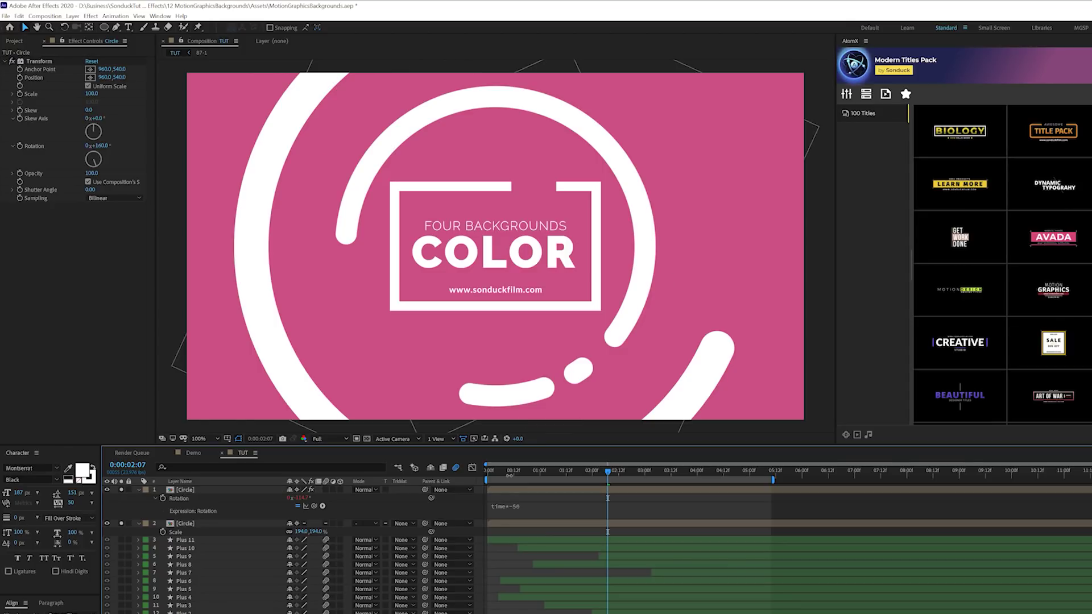
pyautogui.press('KP_Enter')
pyautogui.press('Home')
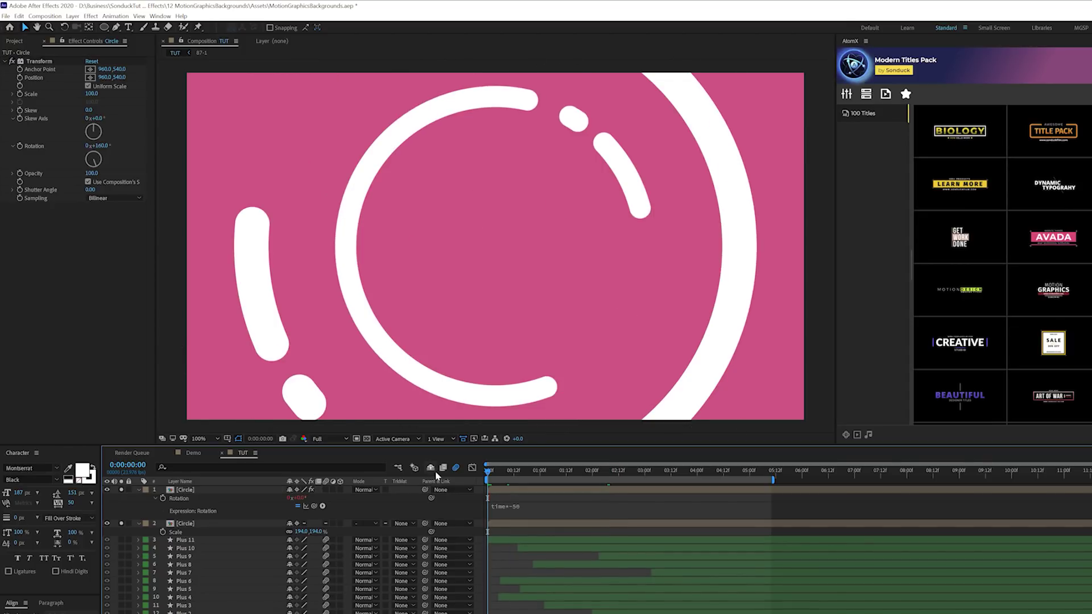
pyautogui.press('space')
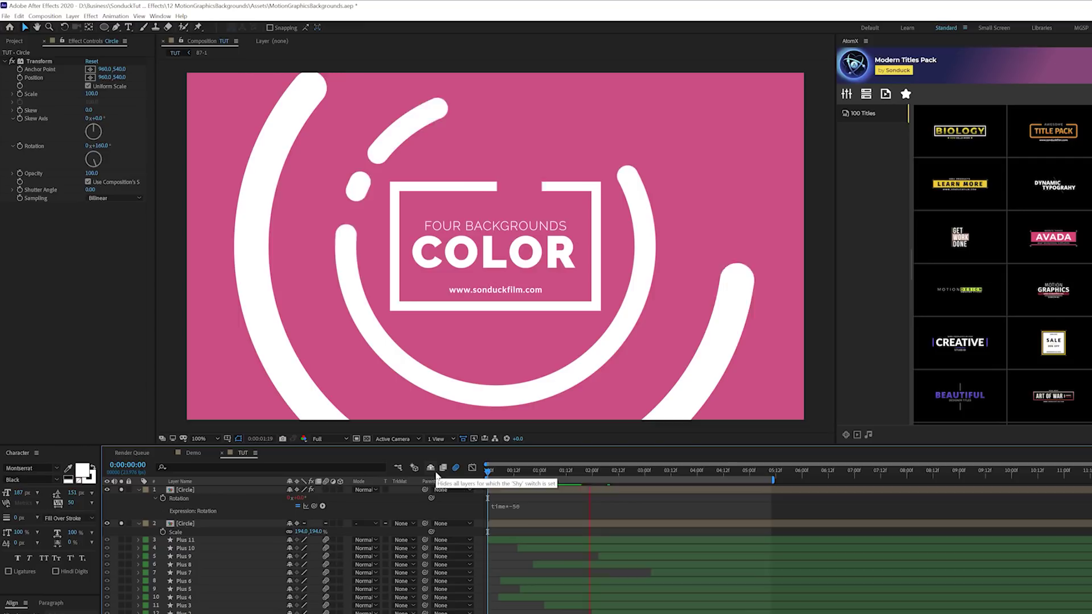
pyautogui.press('u')
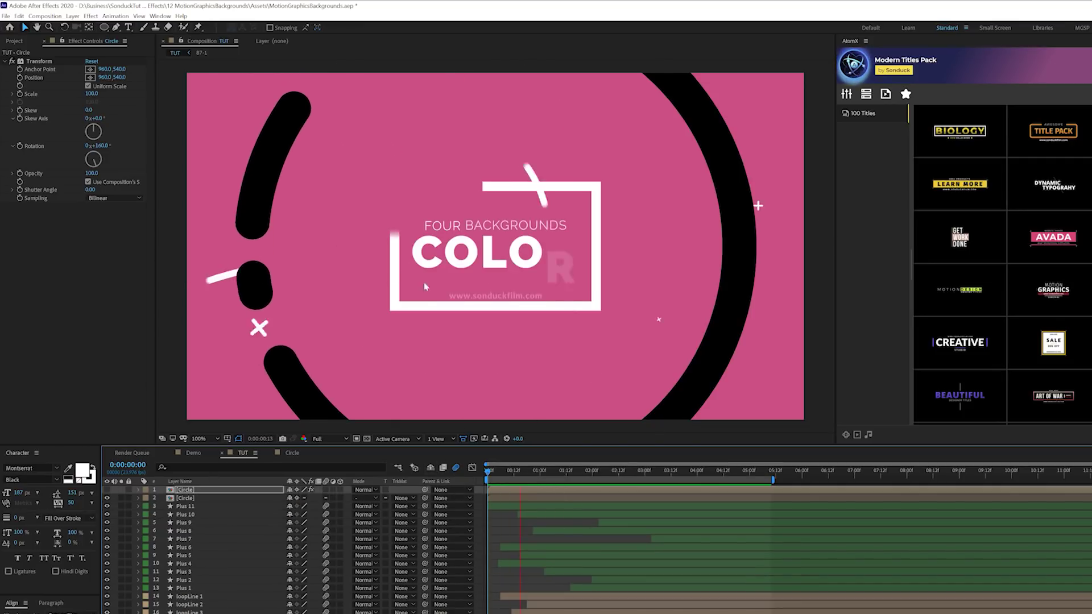
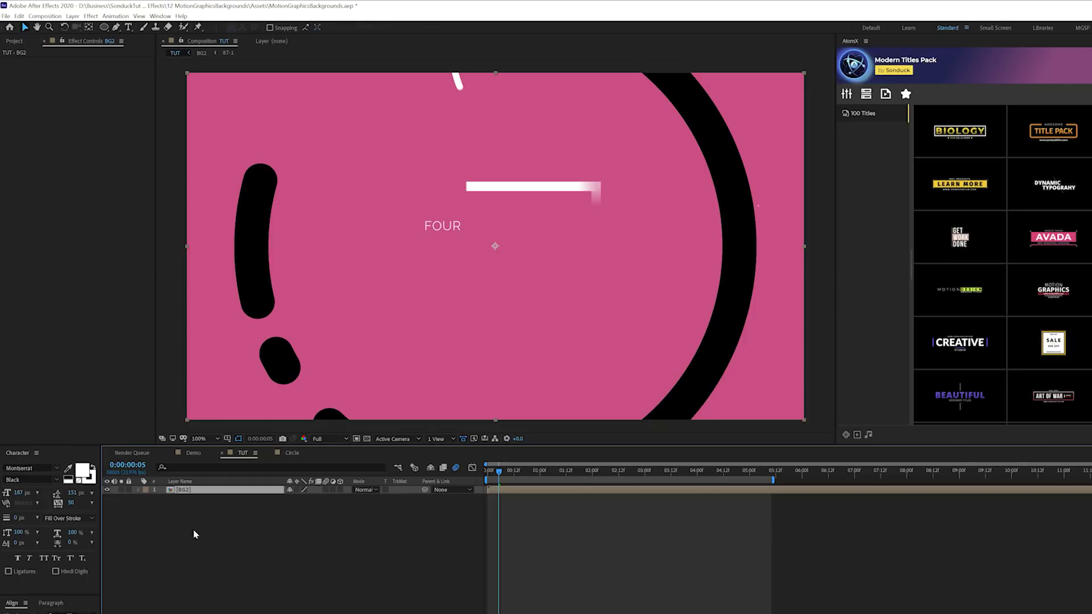
# - Create a light cyan 1920 x 1080 solid and place it beneath the BG2 layer
pyautogui.click(353, 504)
pyautogui.click(74, 16)
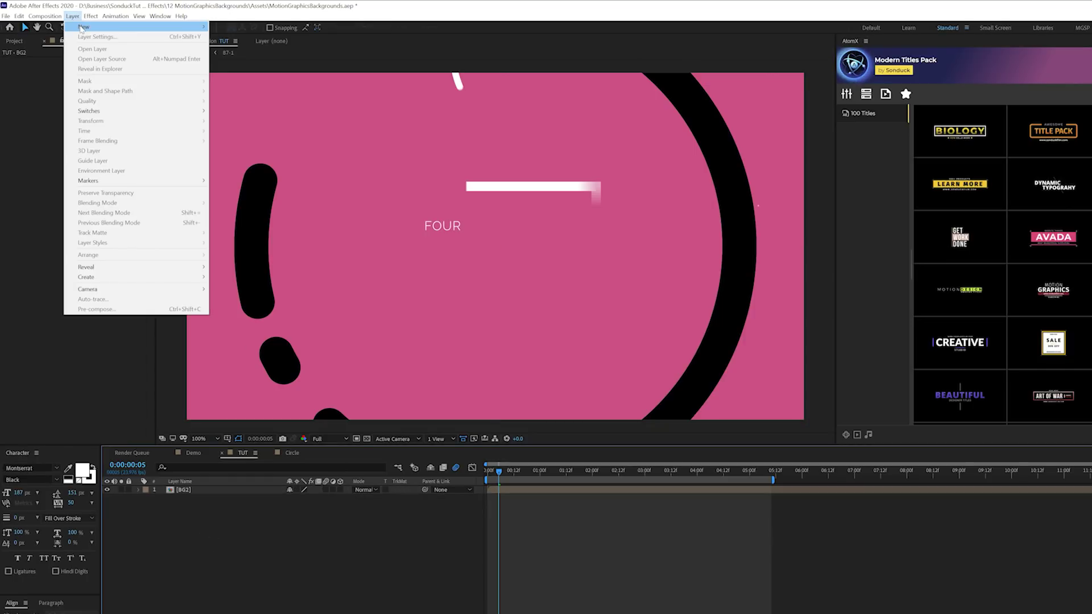
pyautogui.moveTo(85, 29)
pyautogui.click(261, 38)
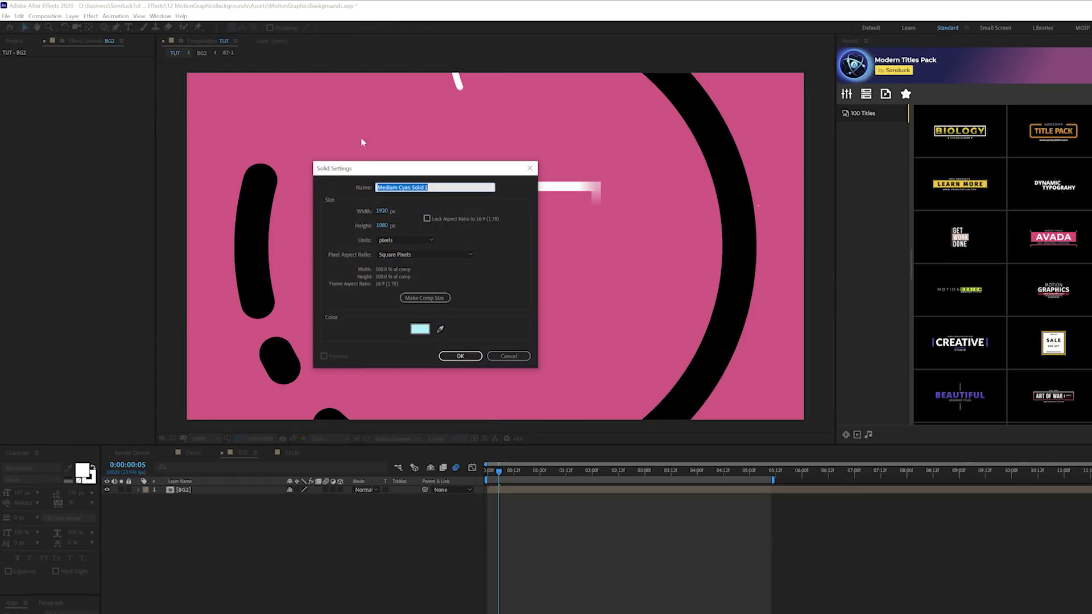
pyautogui.click(419, 329)
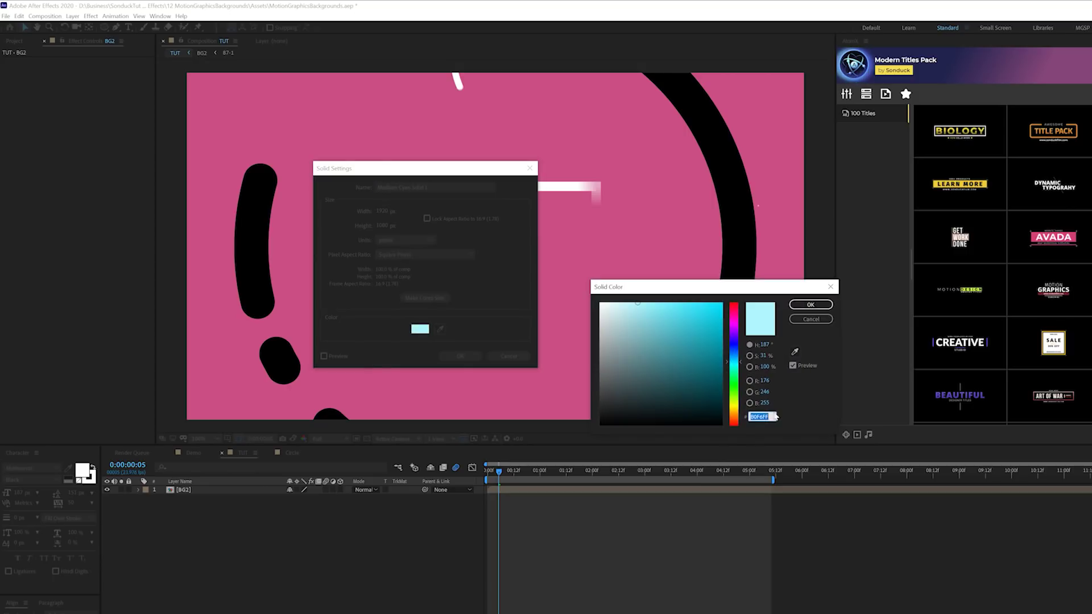
pyautogui.click(810, 307)
pyautogui.click(468, 361)
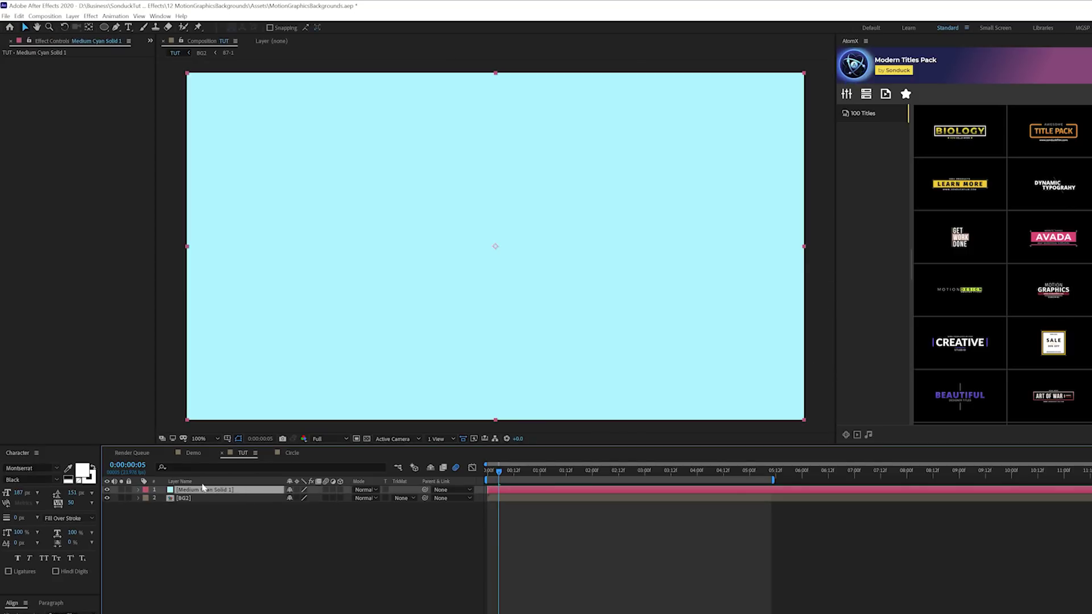
pyautogui.moveTo(187, 498); pyautogui.dragTo(228, 484)
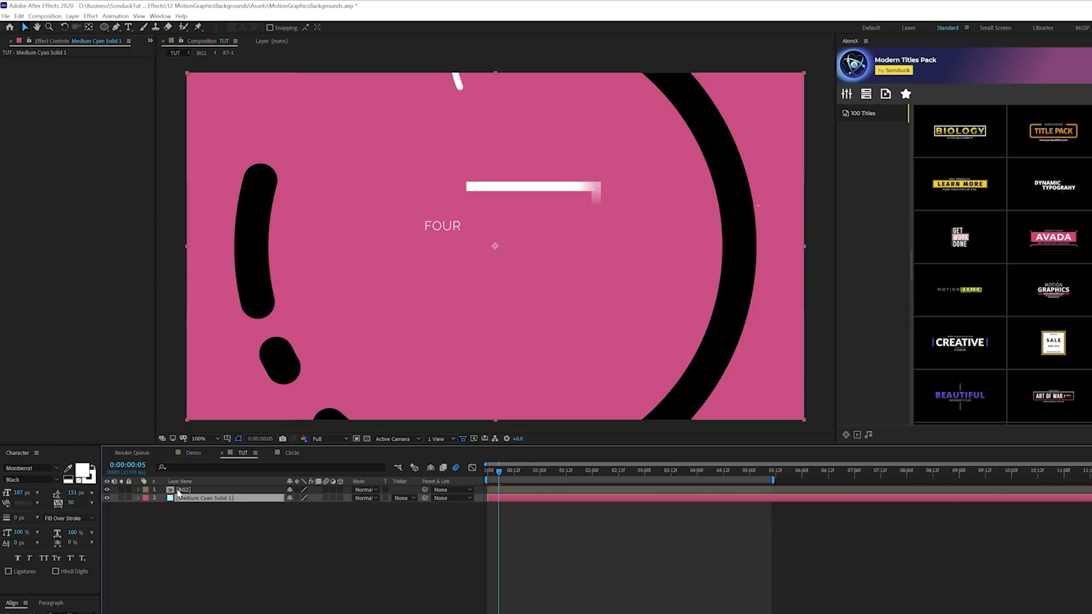
# - Keyframe BG2's Scale from 100% at 0:00:01:02 to 89% at 0:00:01:09 and open the Graph Editor
pyautogui.moveTo(495, 470); pyautogui.dragTo(518, 472)
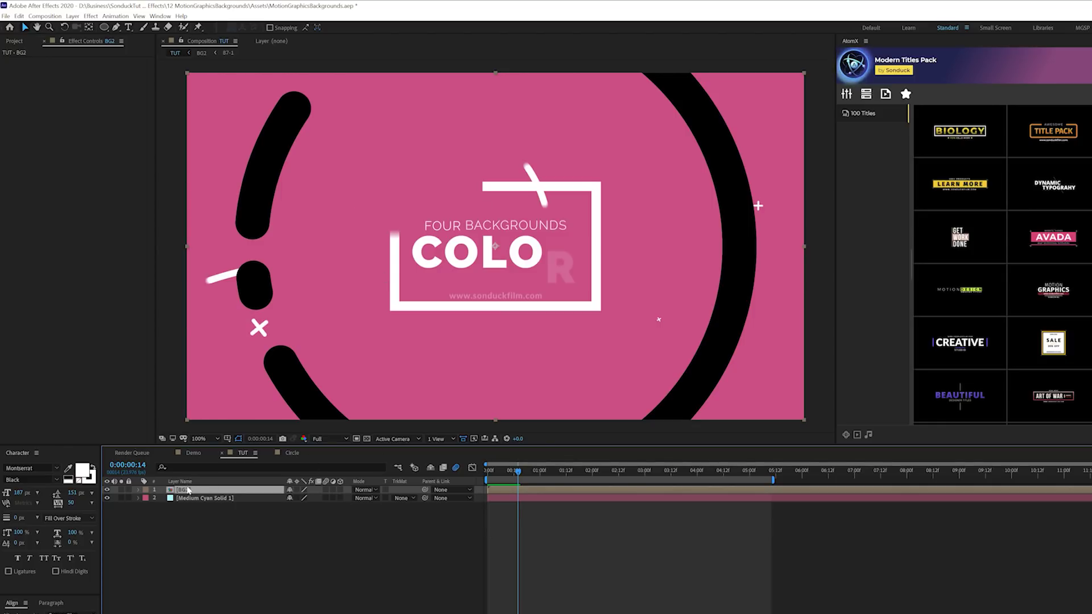
pyautogui.press('s')
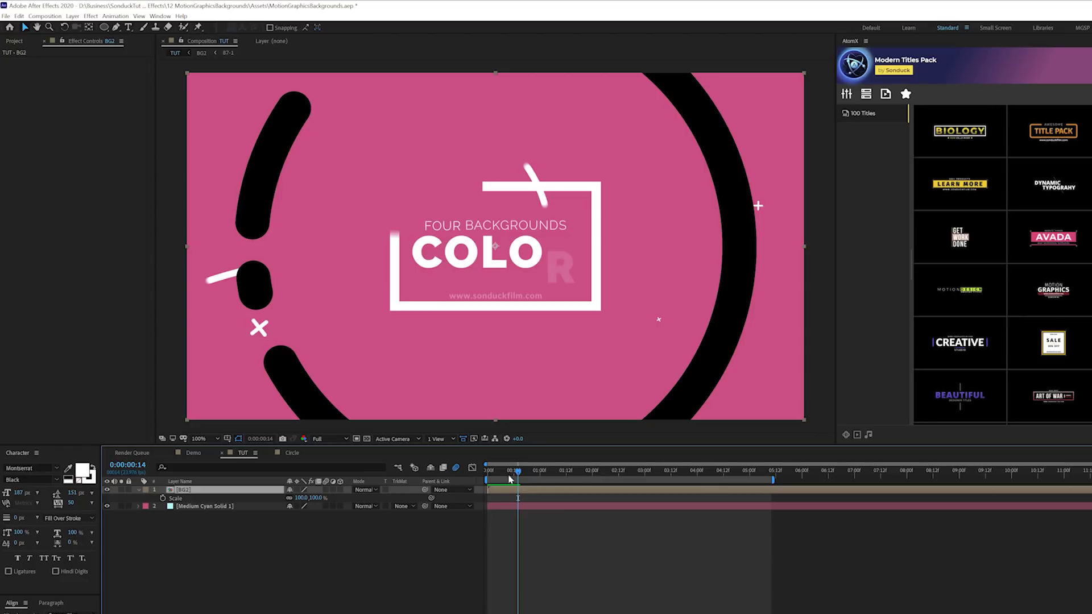
pyautogui.moveTo(518, 472); pyautogui.dragTo(544, 472)
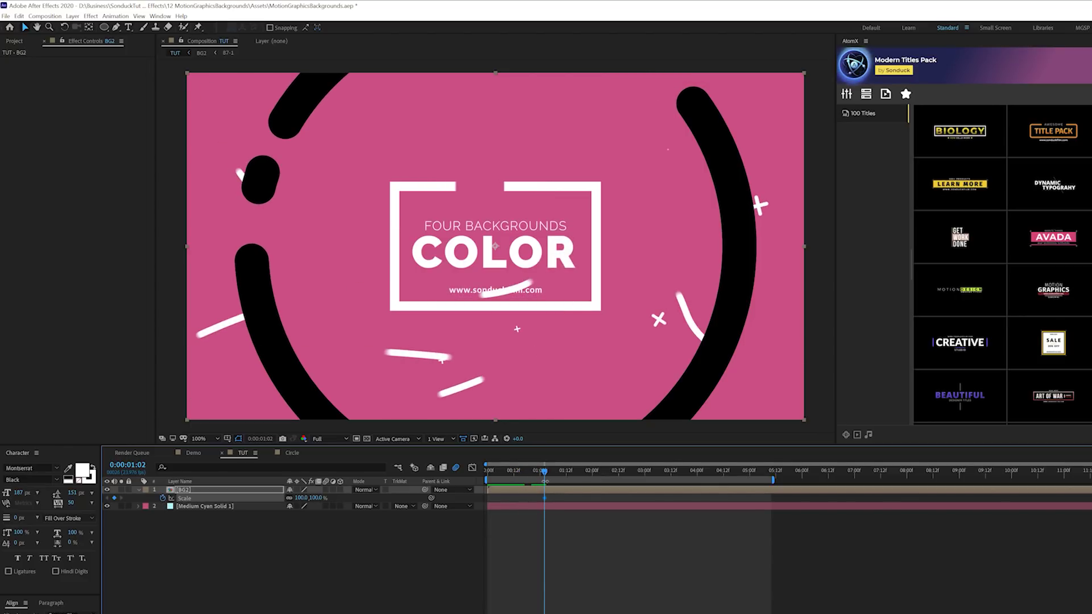
pyautogui.moveTo(548, 473); pyautogui.dragTo(560, 473)
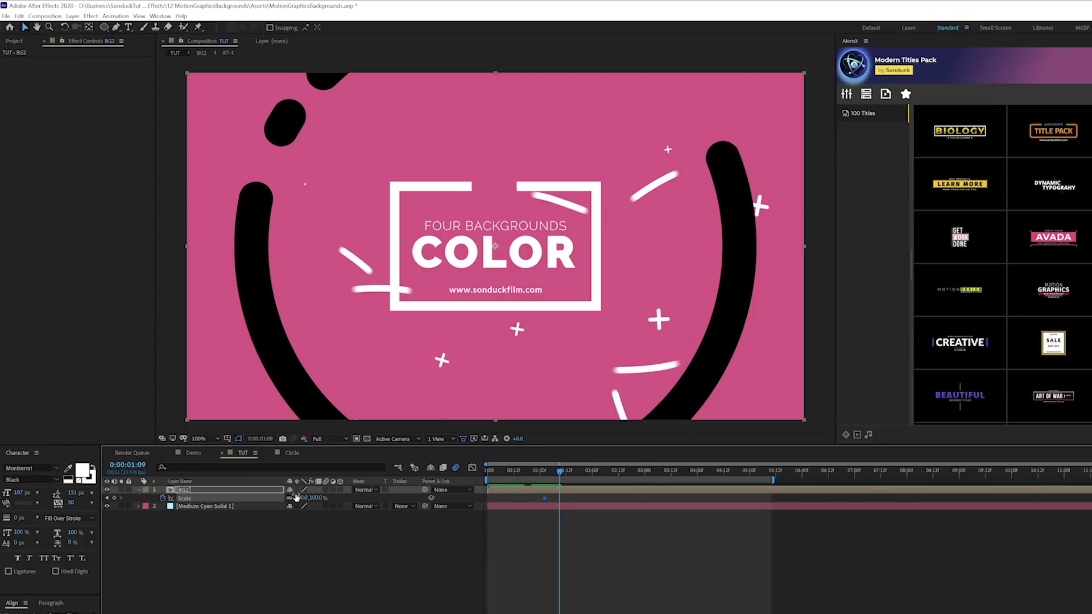
pyautogui.moveTo(300, 498); pyautogui.dragTo(296, 500)
pyautogui.moveTo(589, 498); pyautogui.dragTo(511, 506)
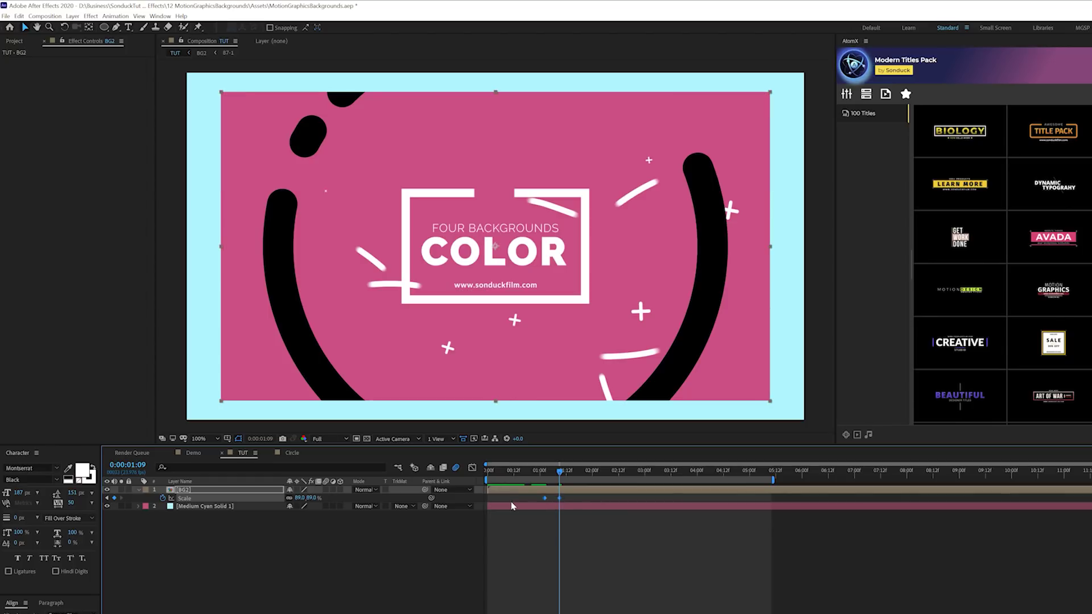
pyautogui.click(472, 467)
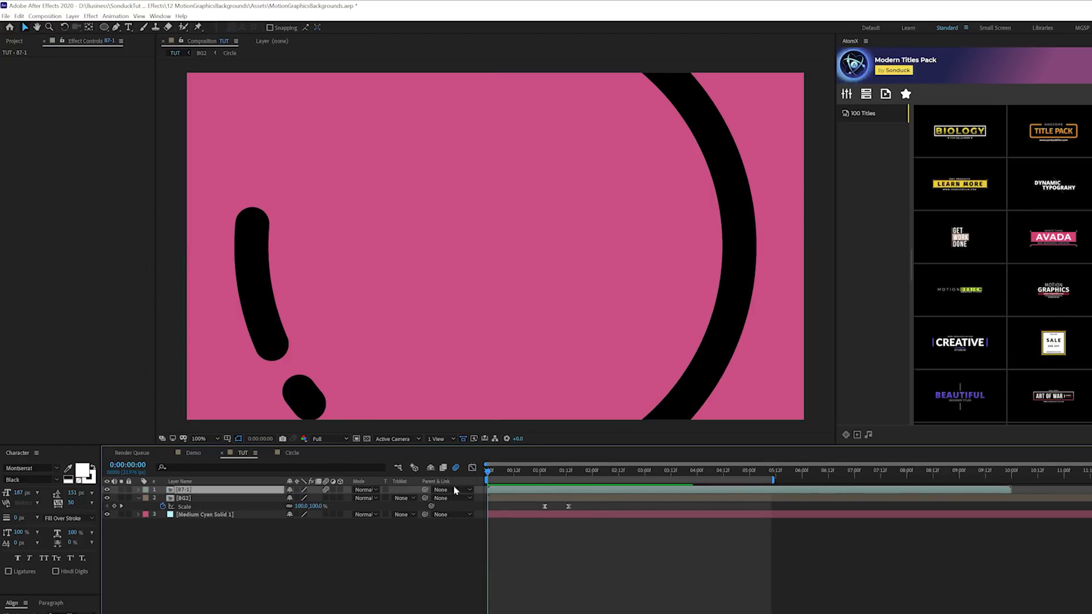
# - Preview the background shrinking to reveal the cyan border behind the title from the start
pyautogui.press('space')
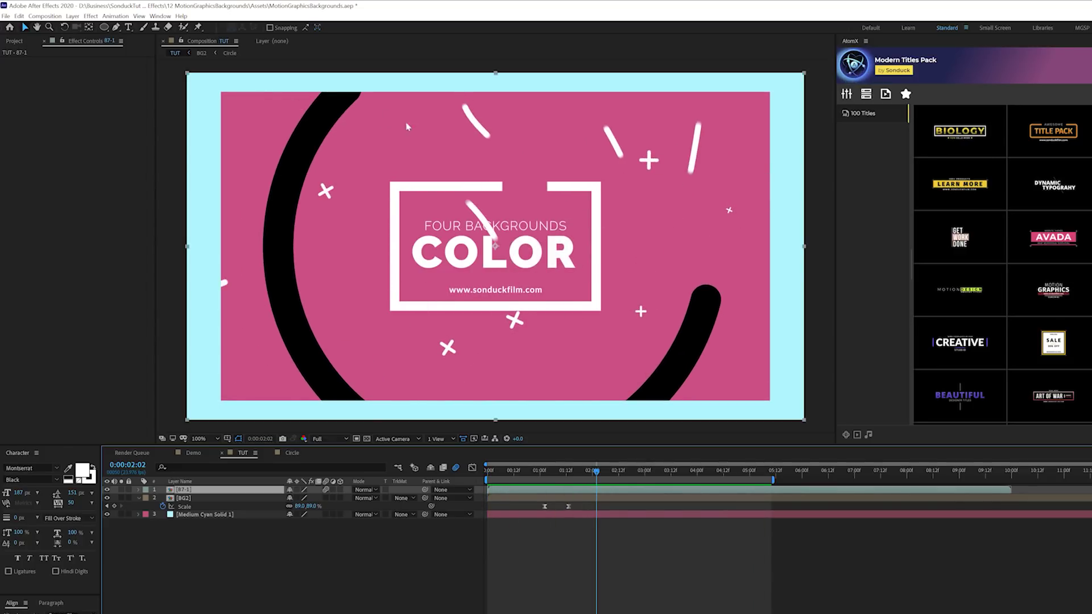
pyautogui.click(489, 471)
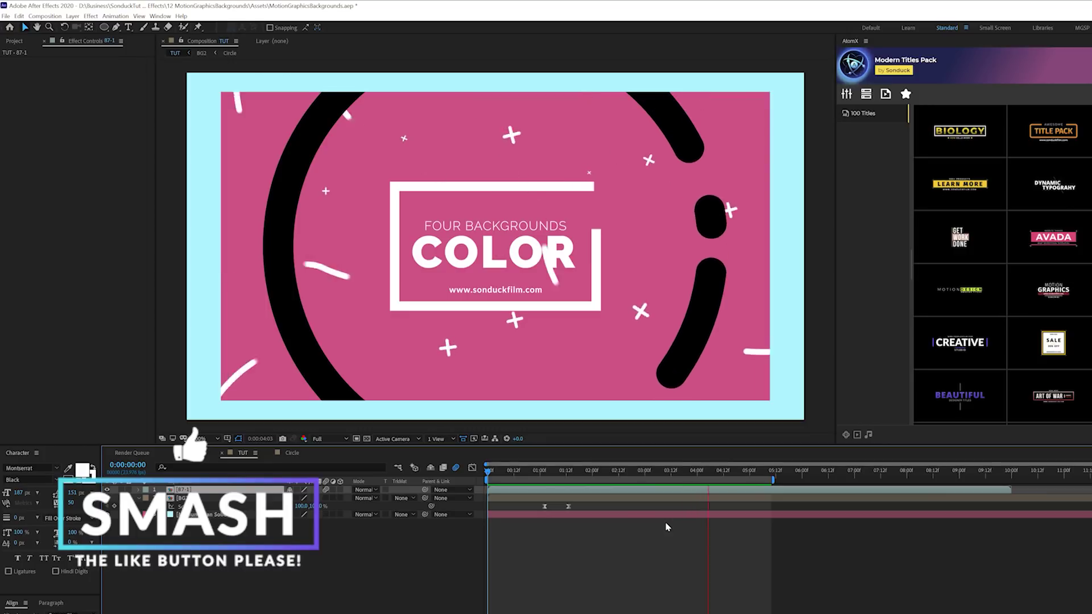
pyautogui.press('/')
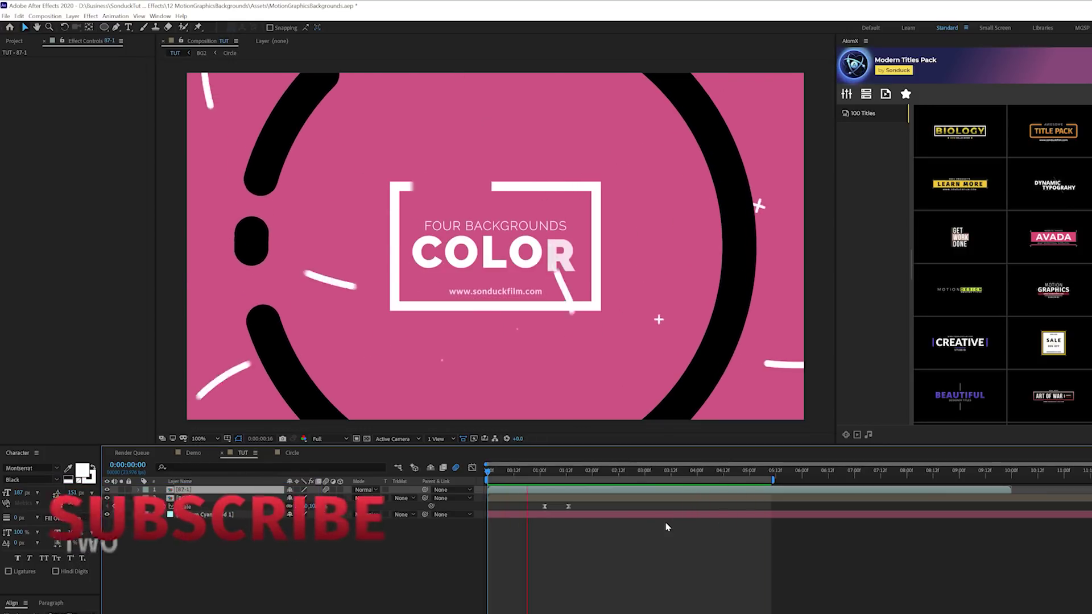